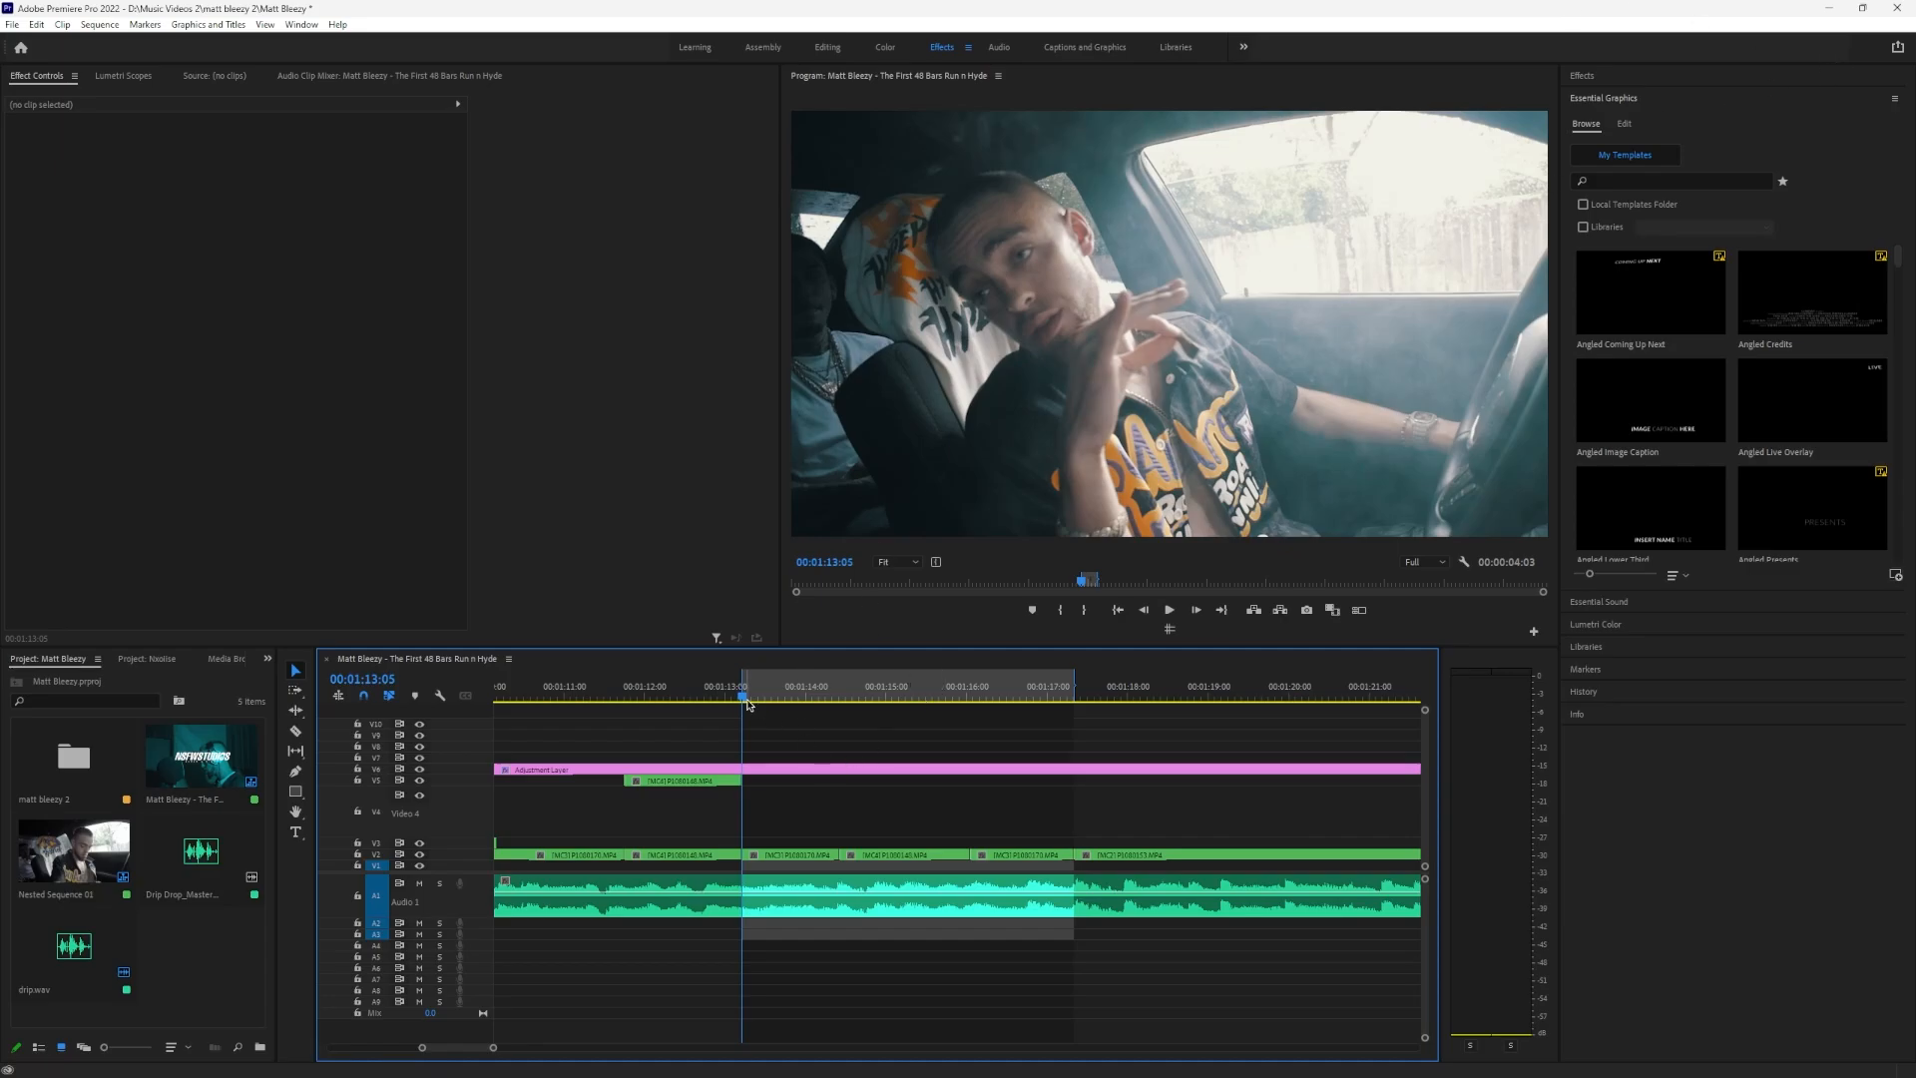
Mute the Audio 1 track and play through the marked section of the music video
key(space)
key(space)
click(419, 884)
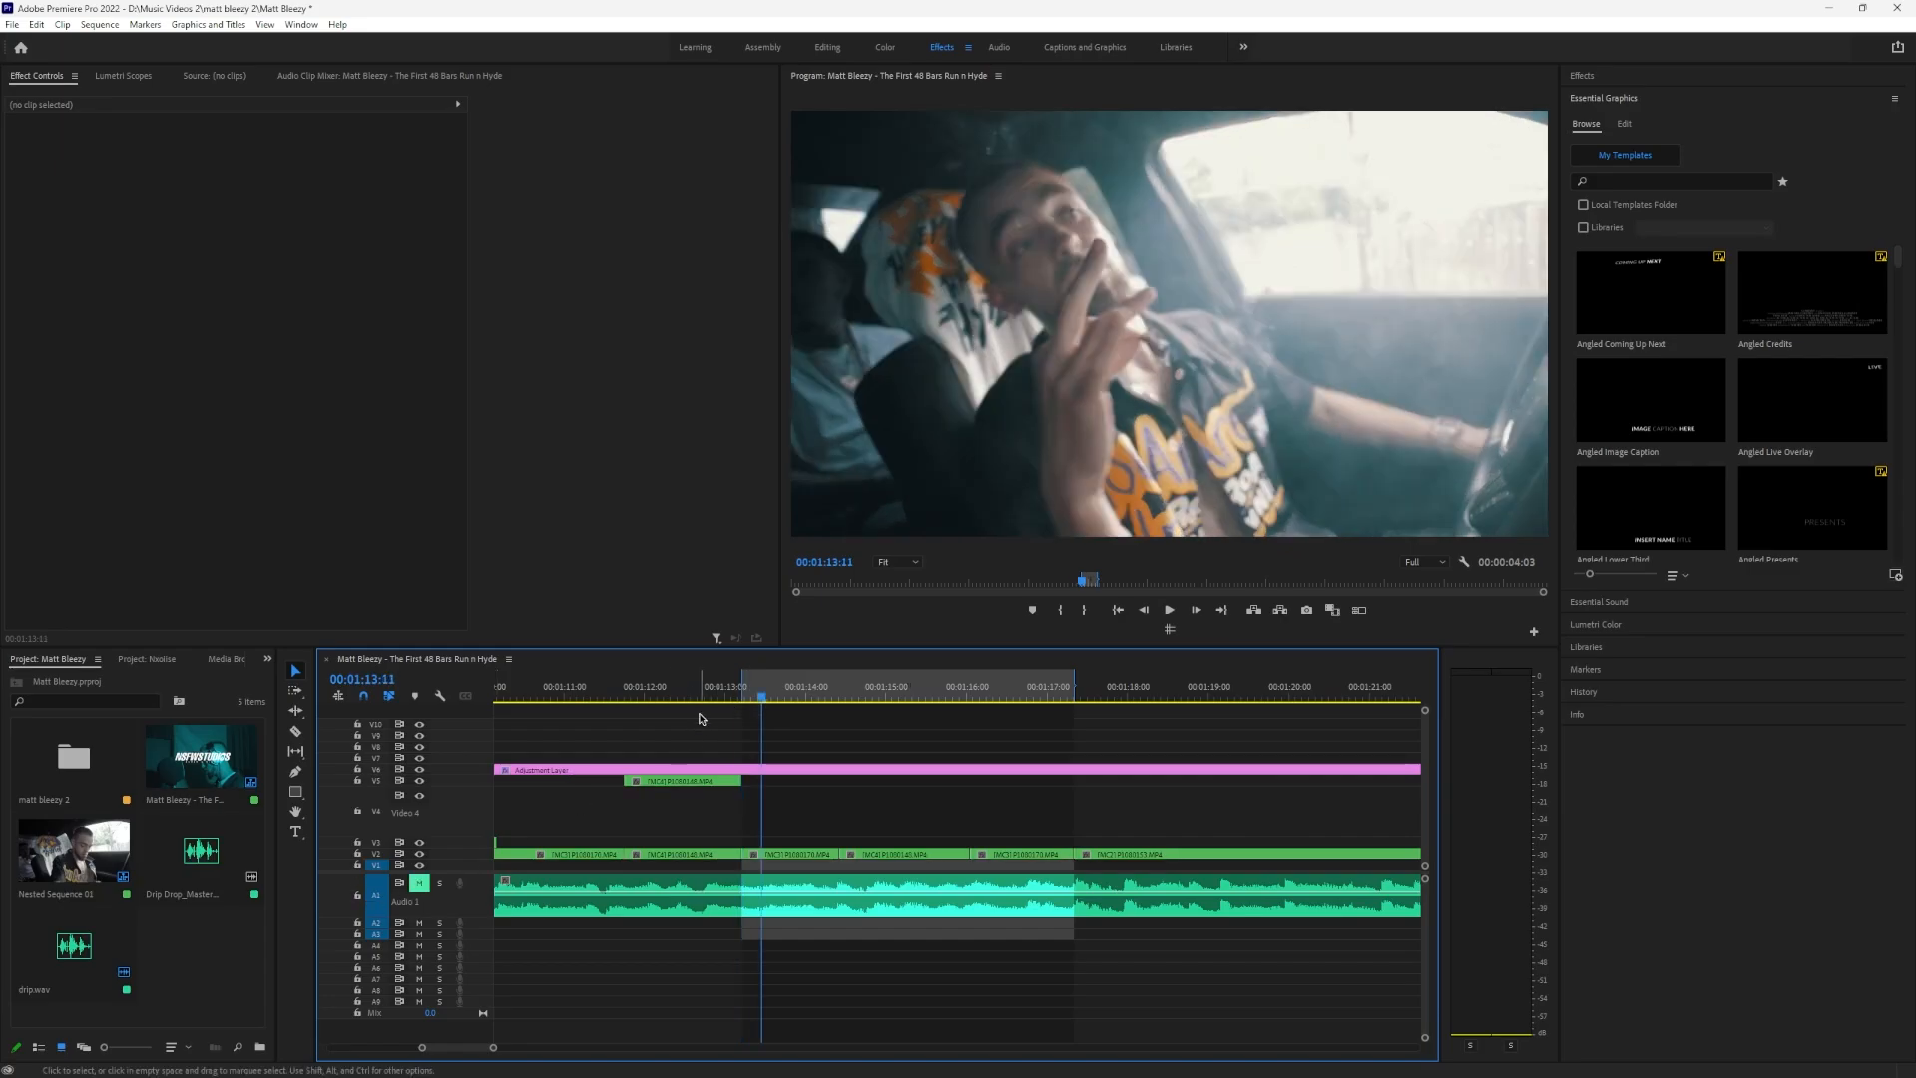
key(space)
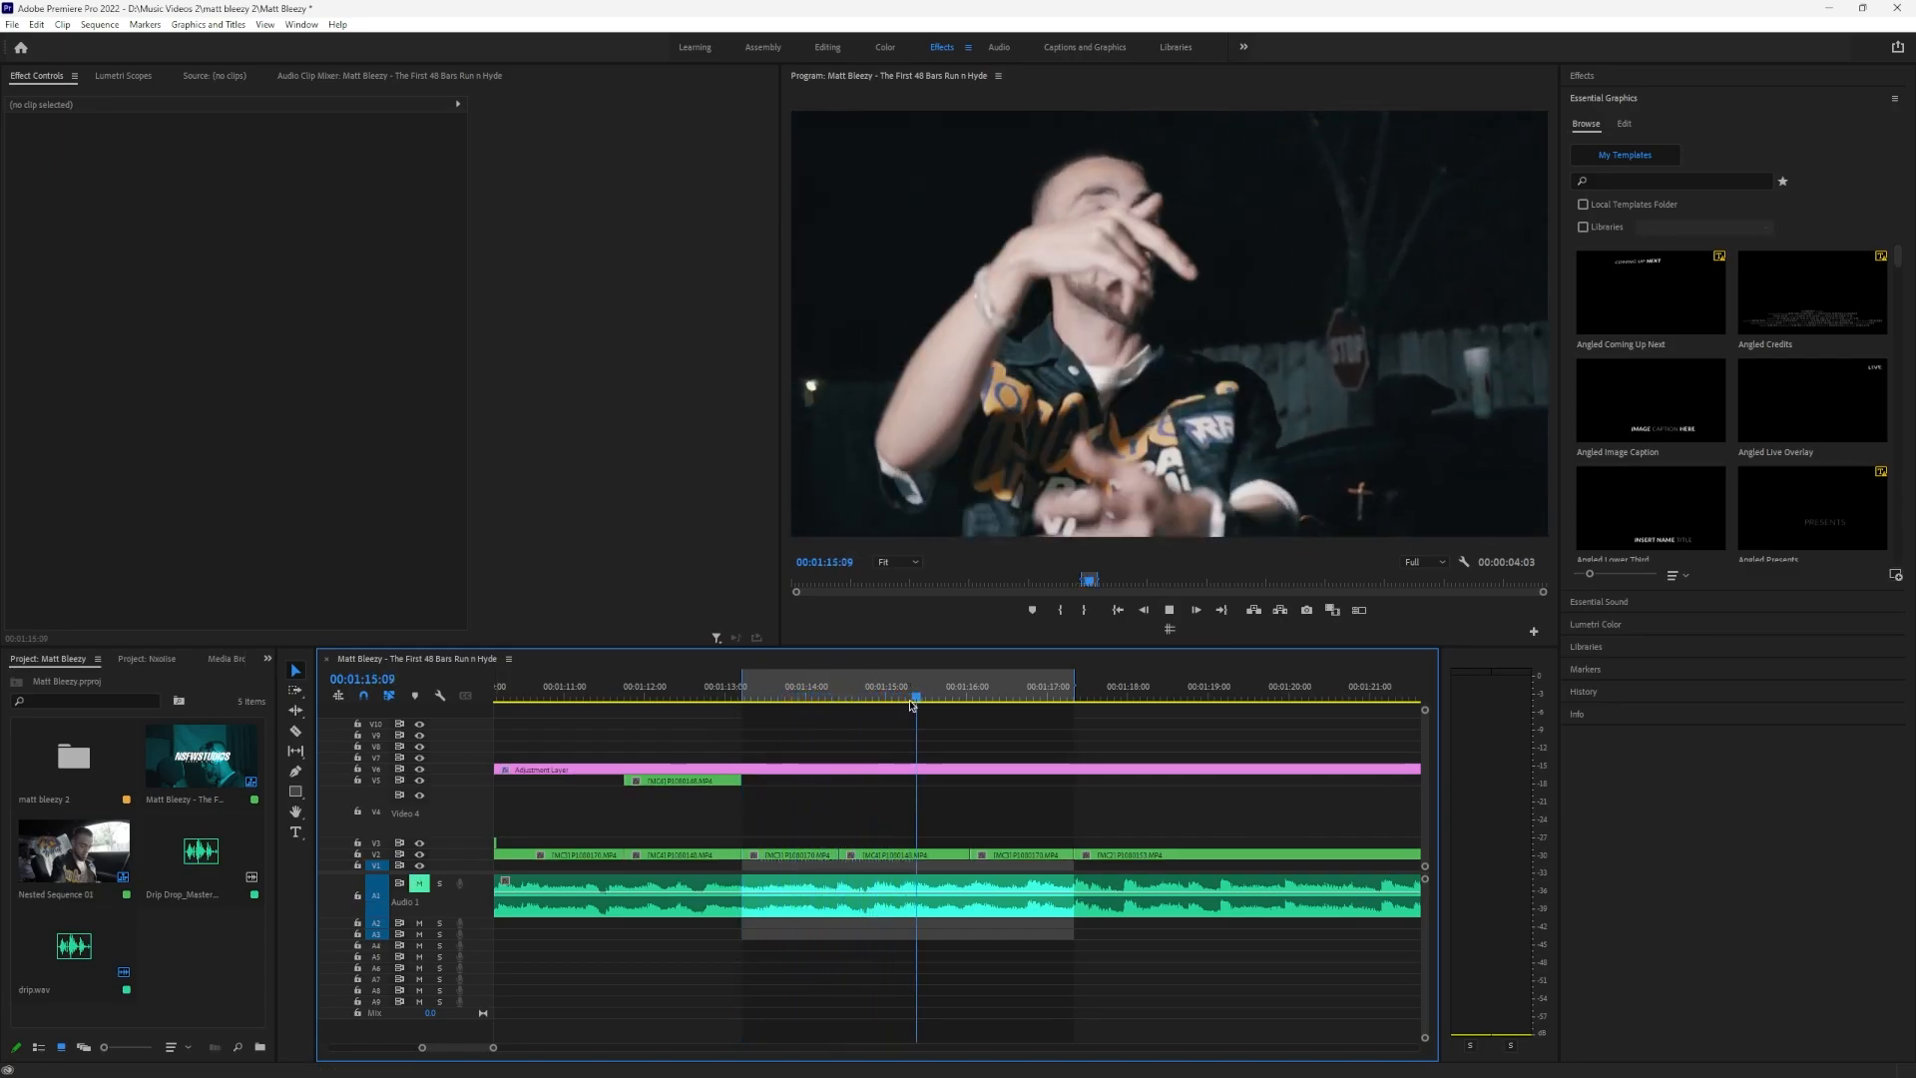
key(space)
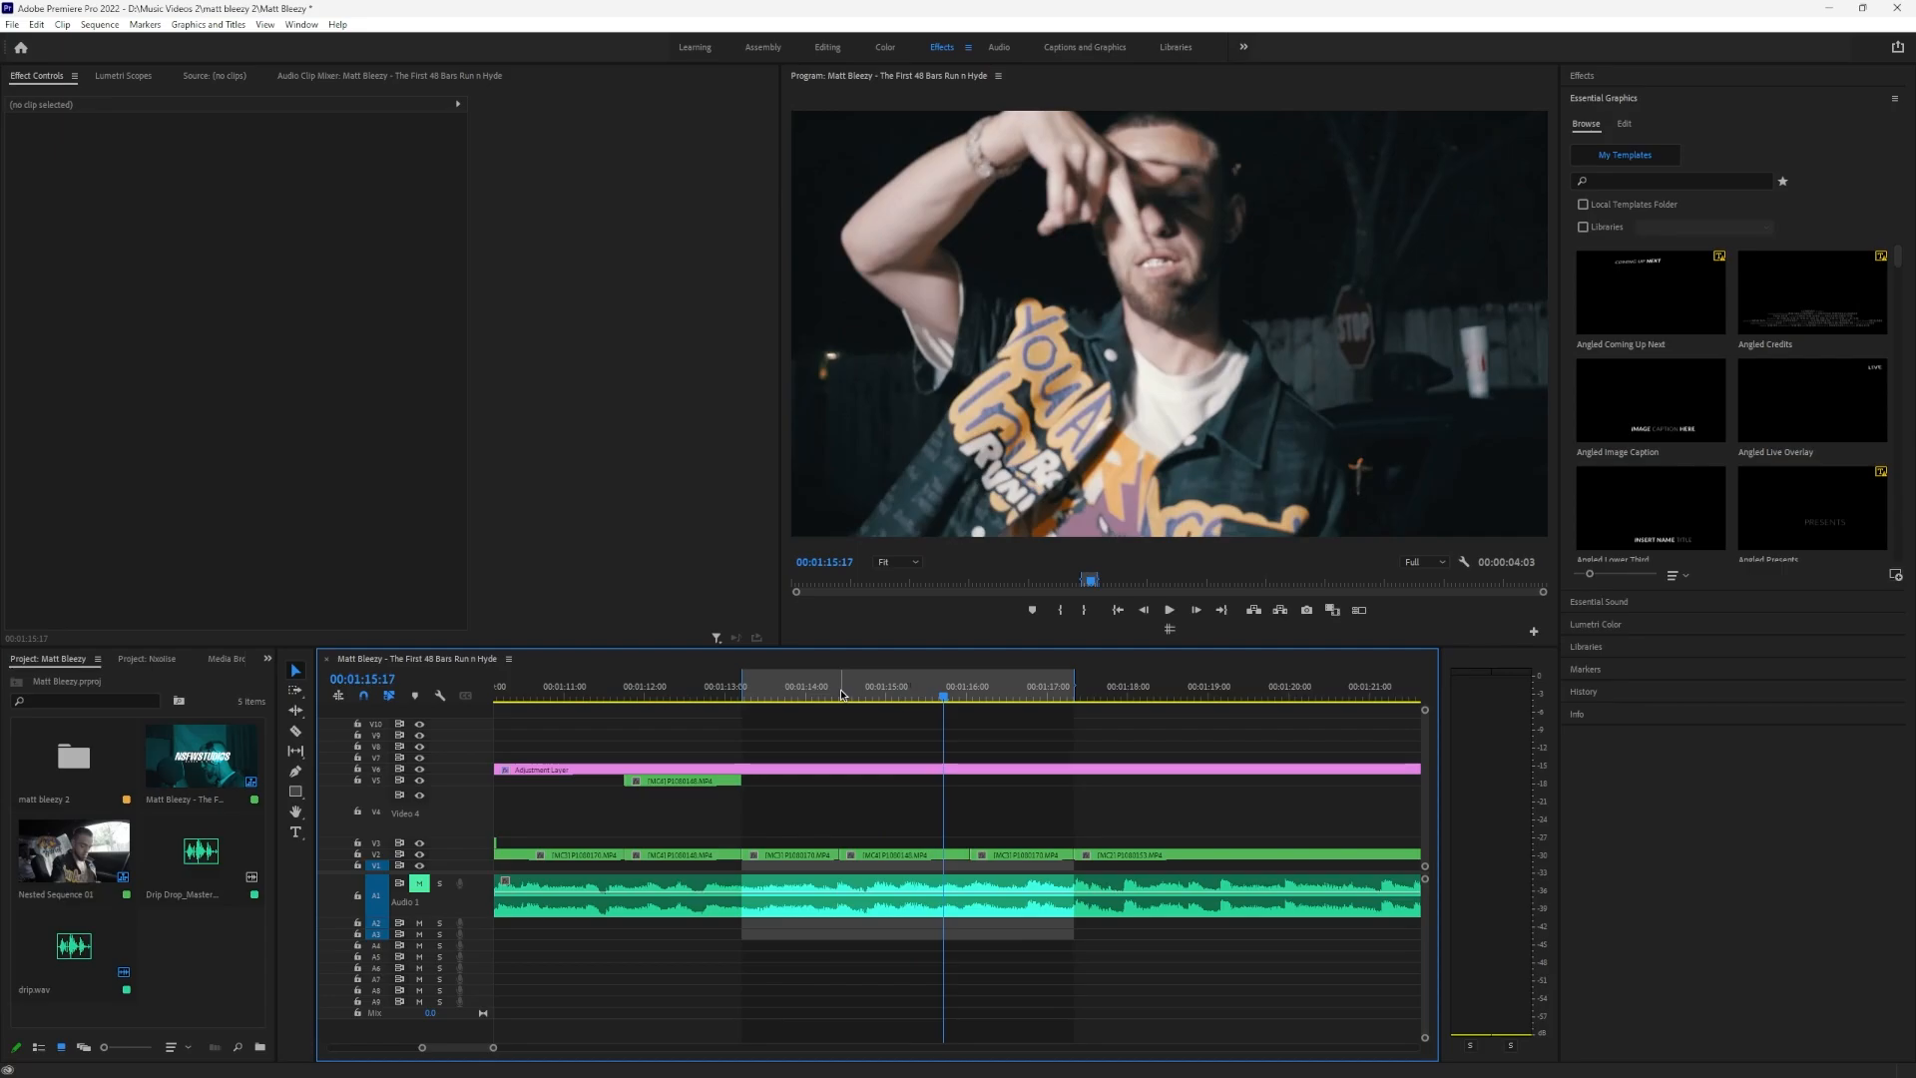
Park the playhead at 00:01:14:21 on the night performance clip and export that frame as a still image
click(879, 694)
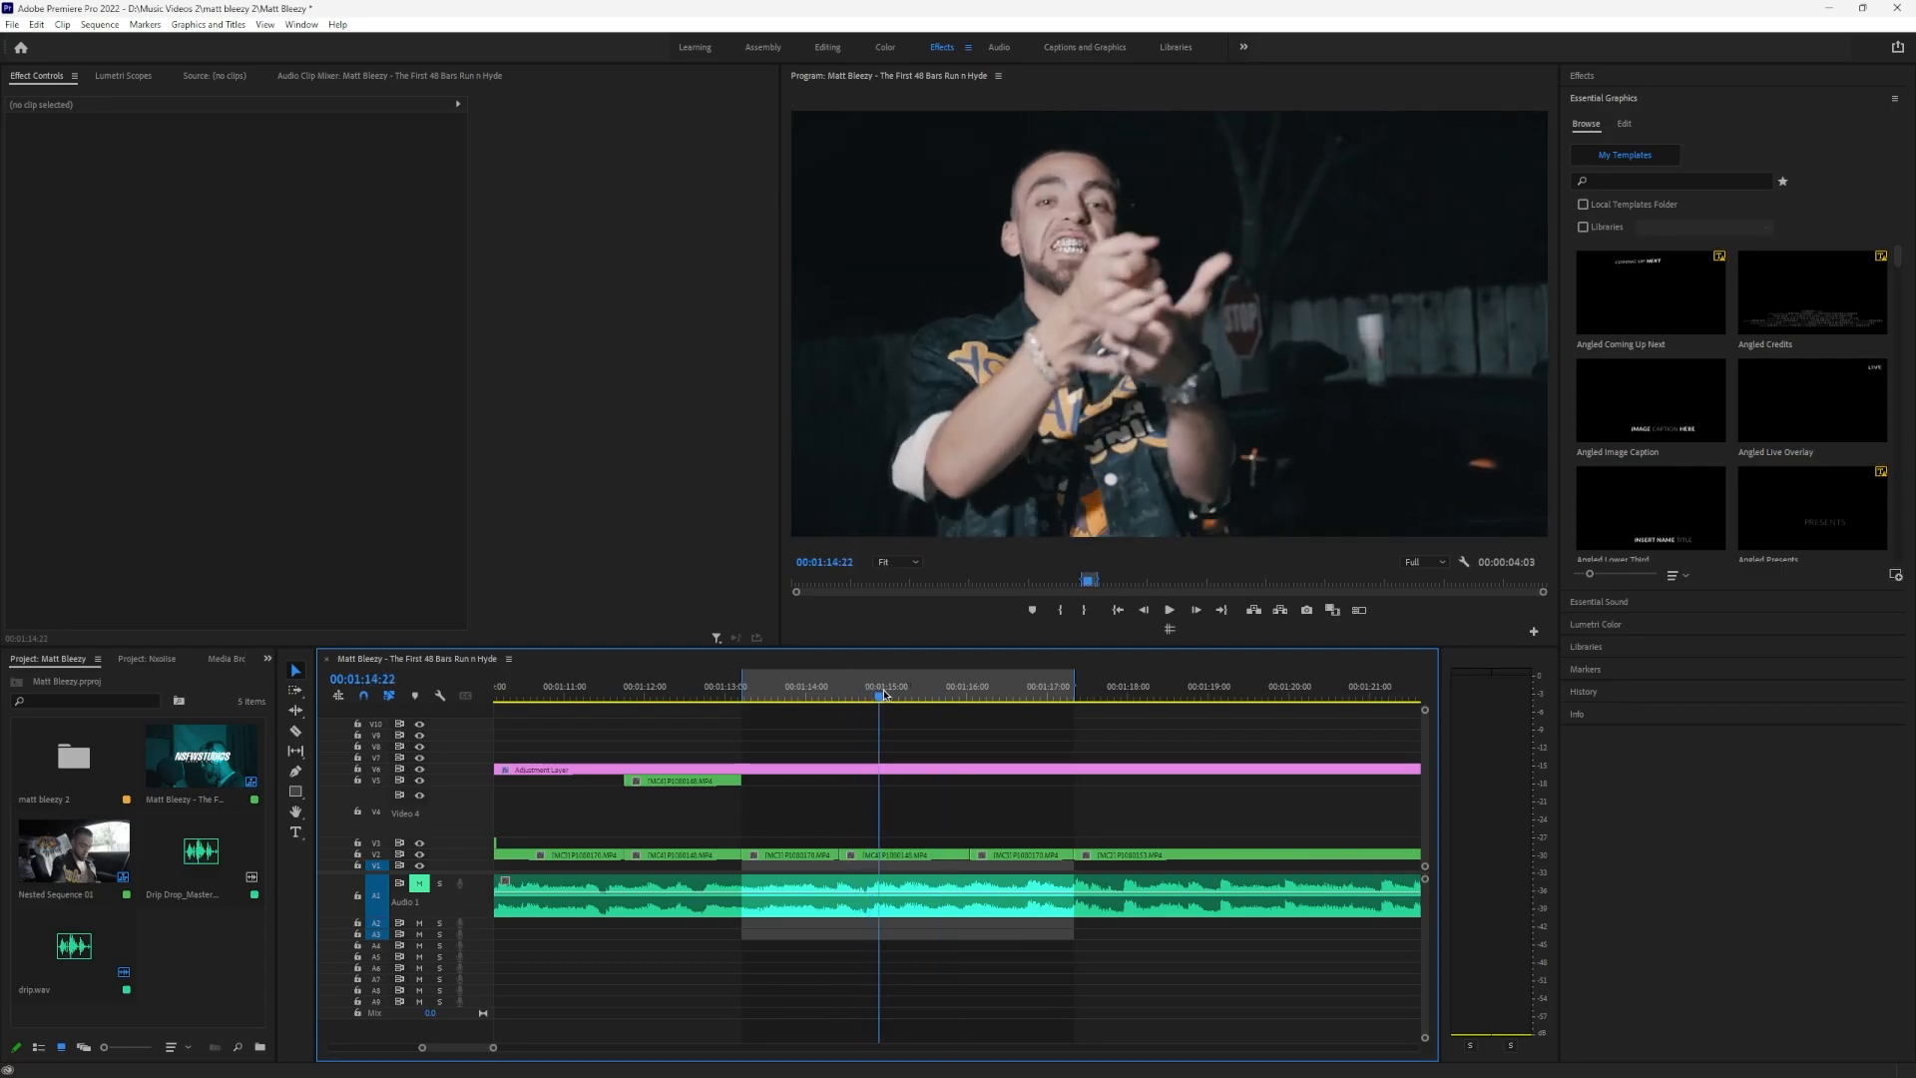
drag(885, 694, 880, 695)
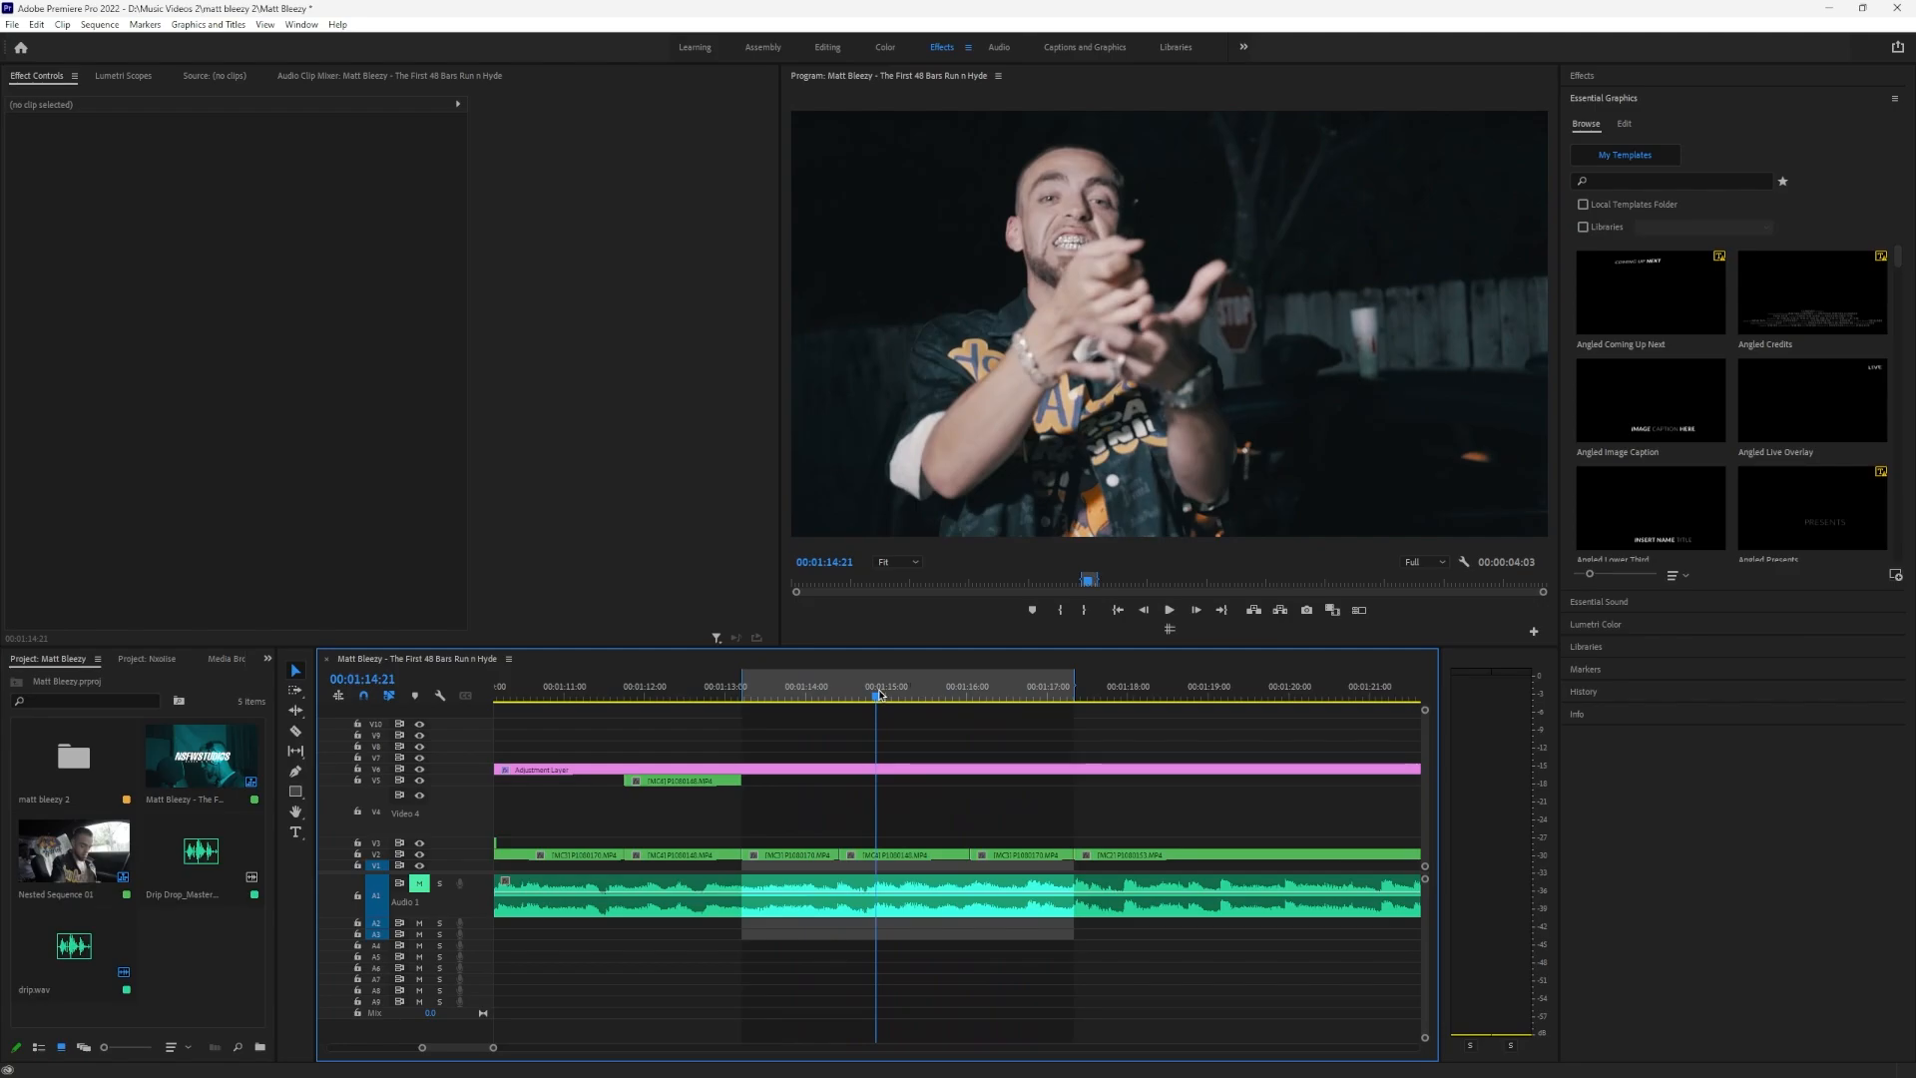
click(898, 855)
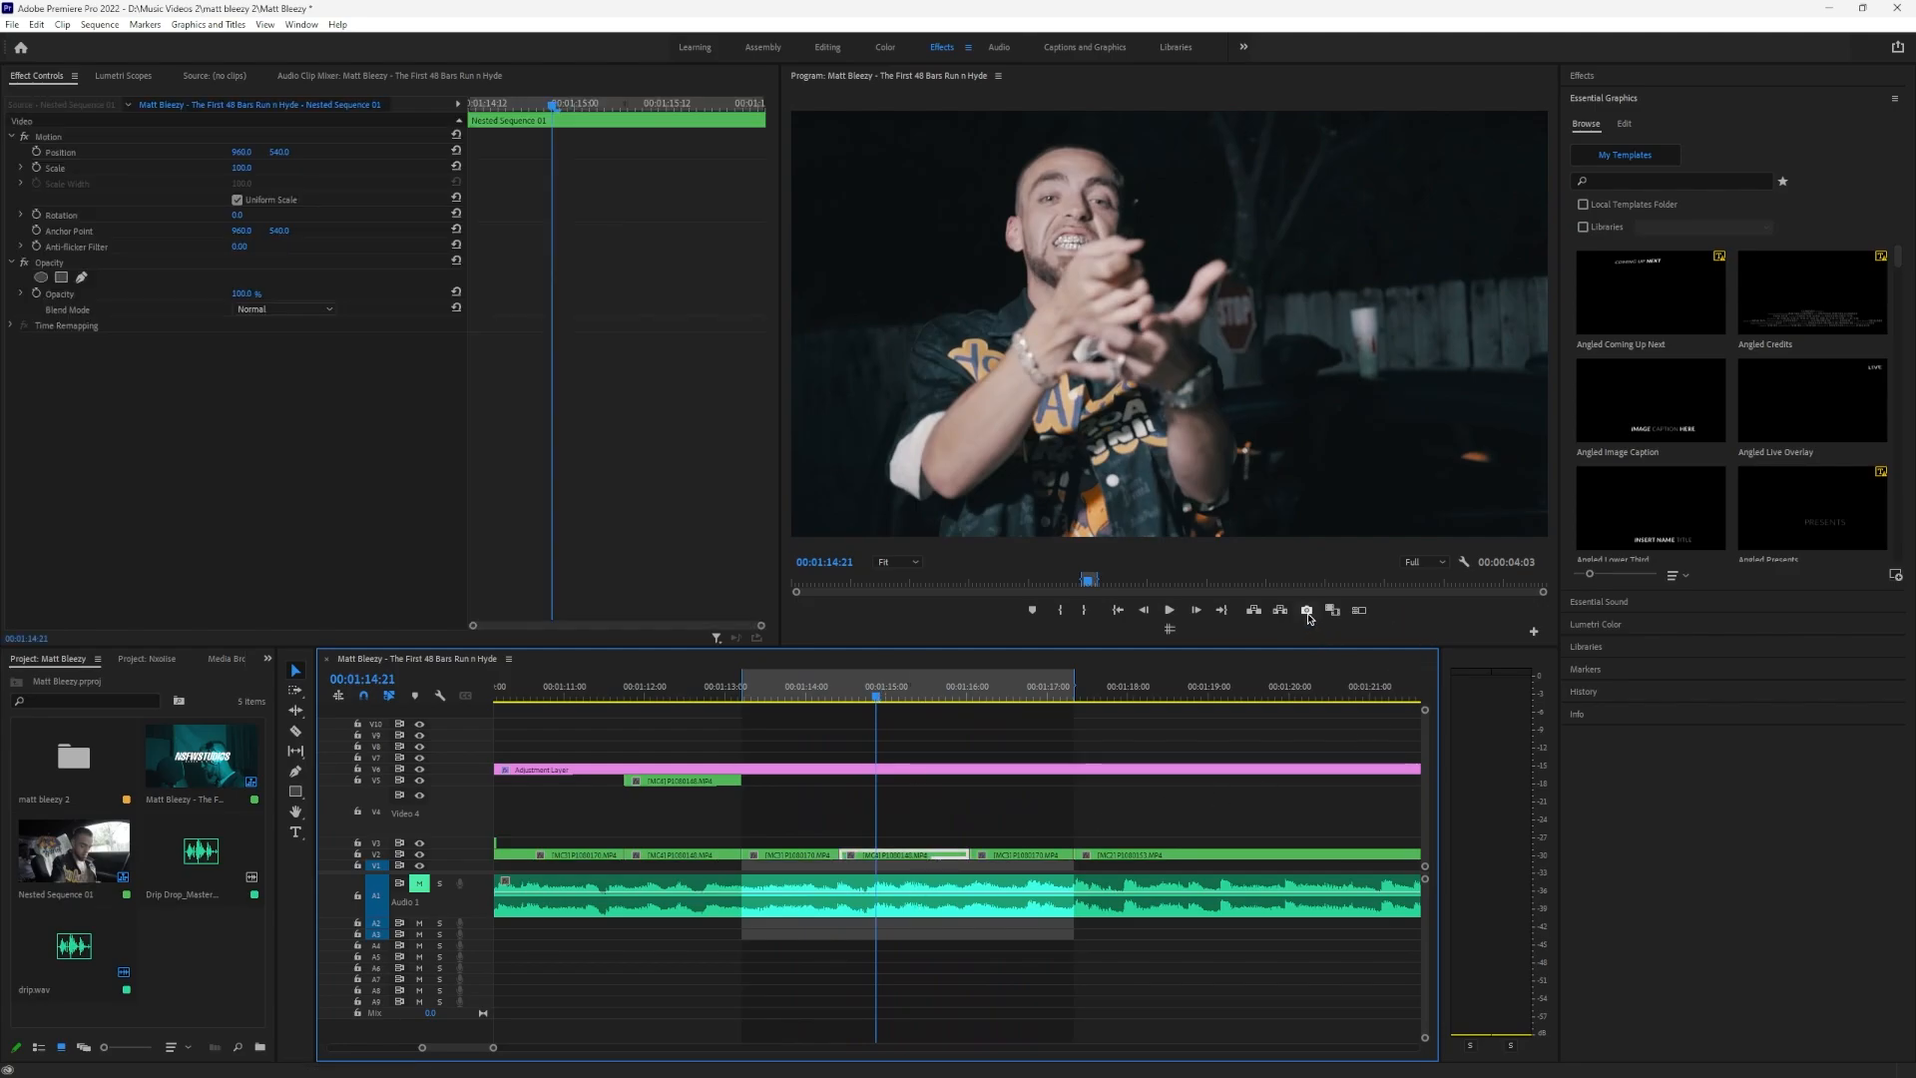
click(1307, 611)
click(995, 599)
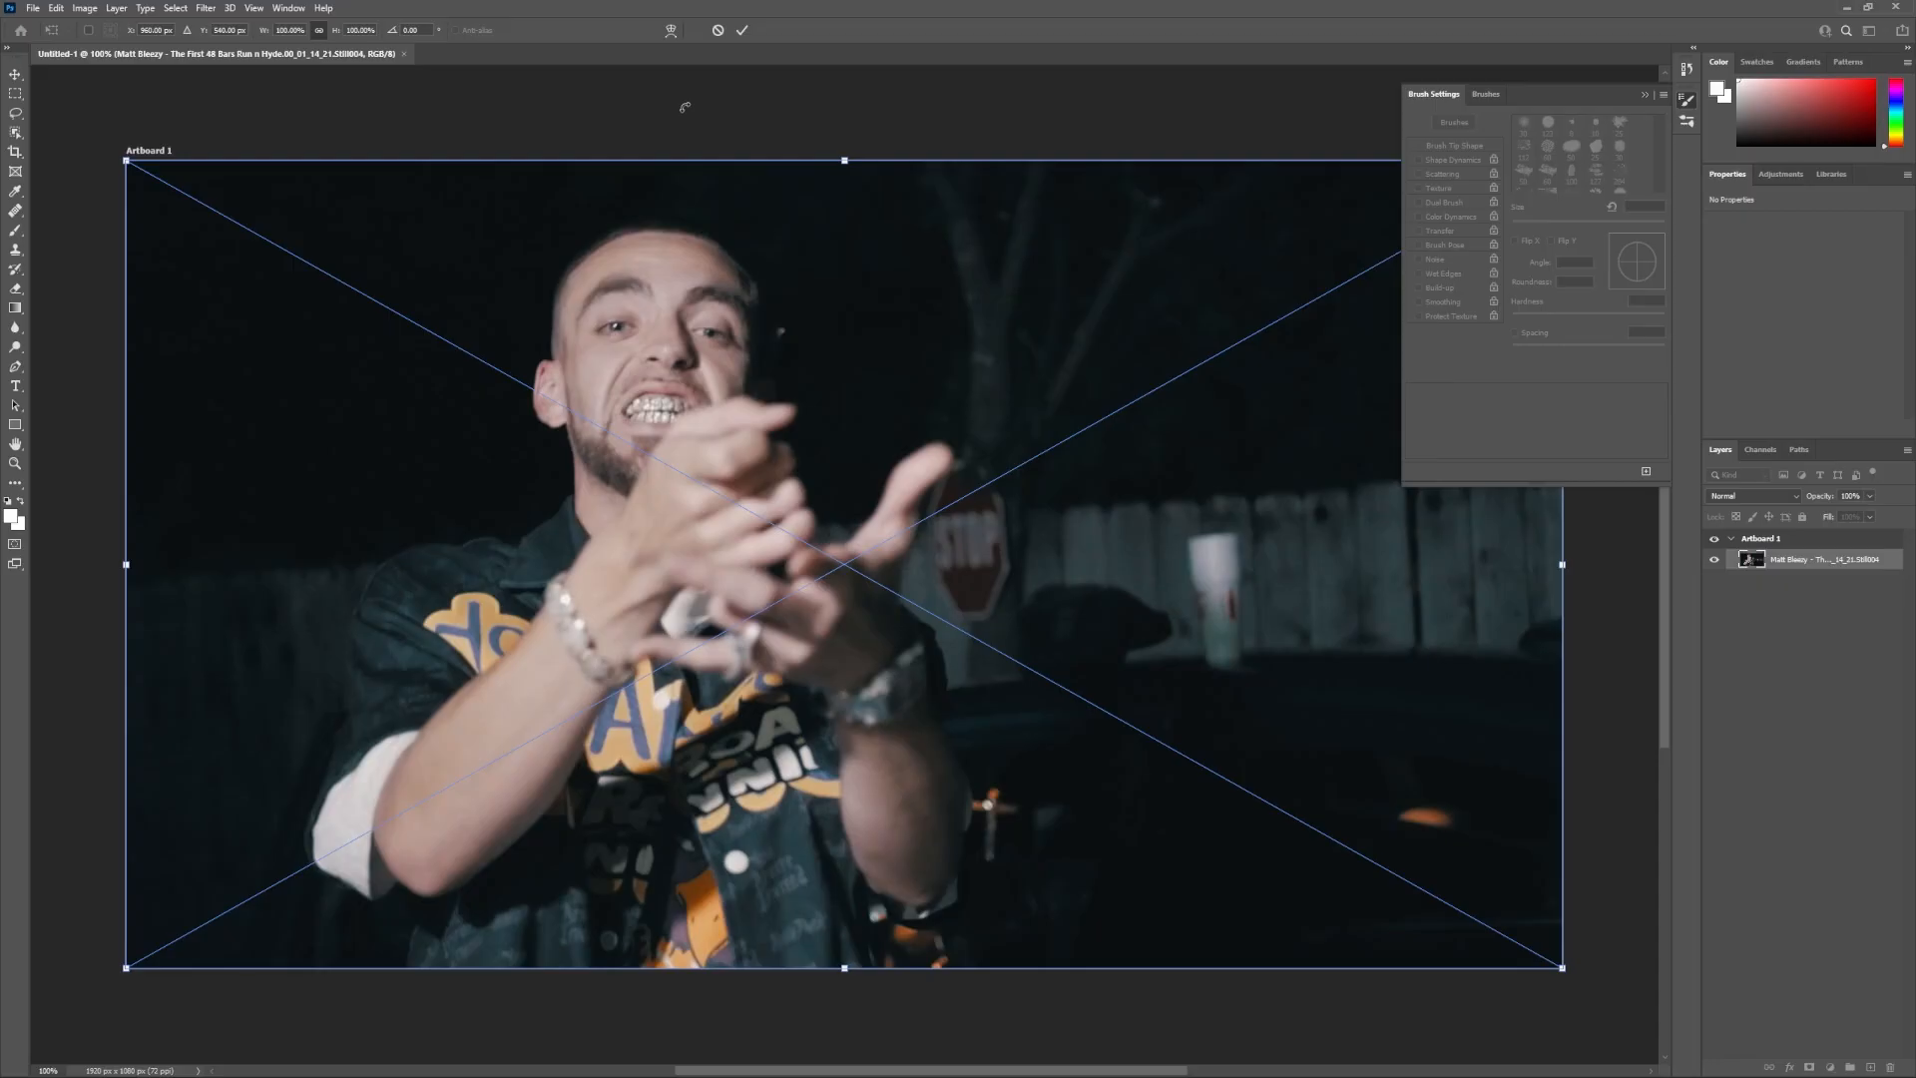
Activate the Brush tool and choose a rough-textured preset from Kyle's Concept Brushes
click(15, 230)
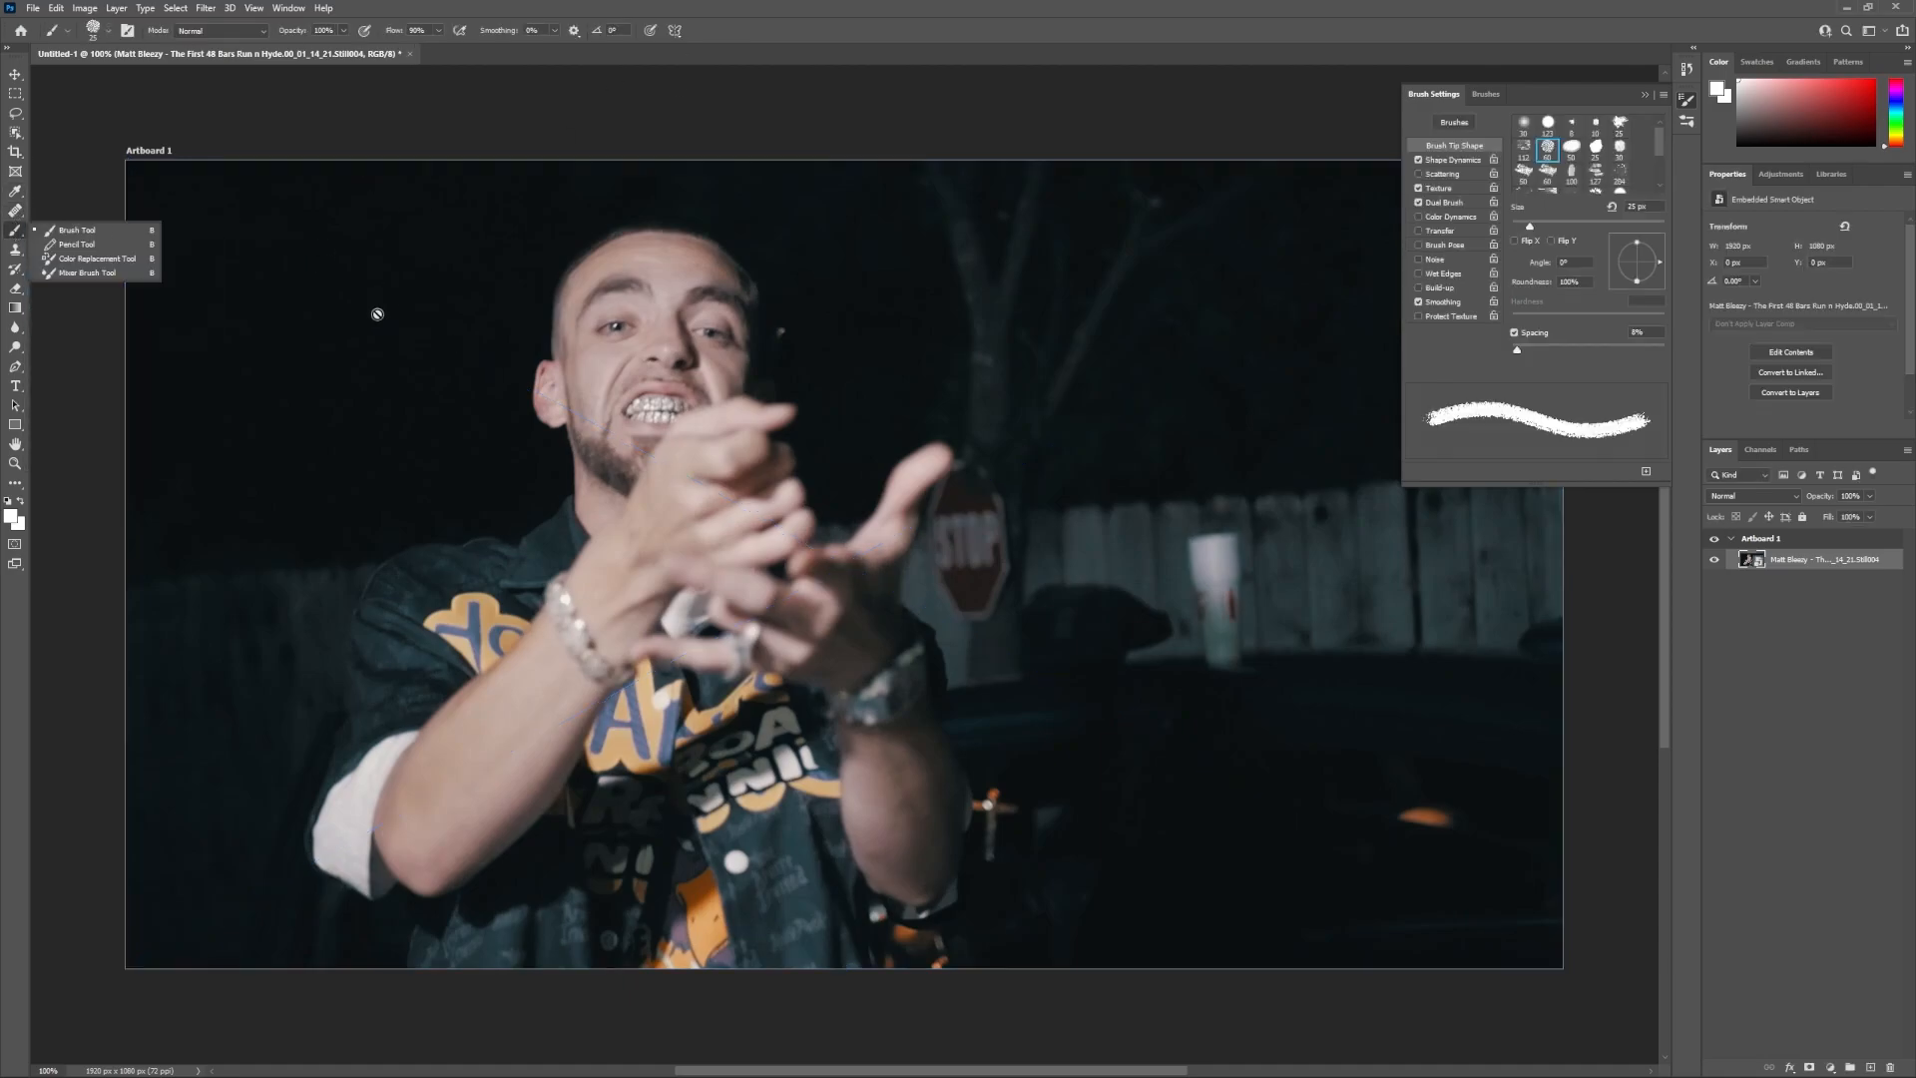
click(80, 231)
click(98, 29)
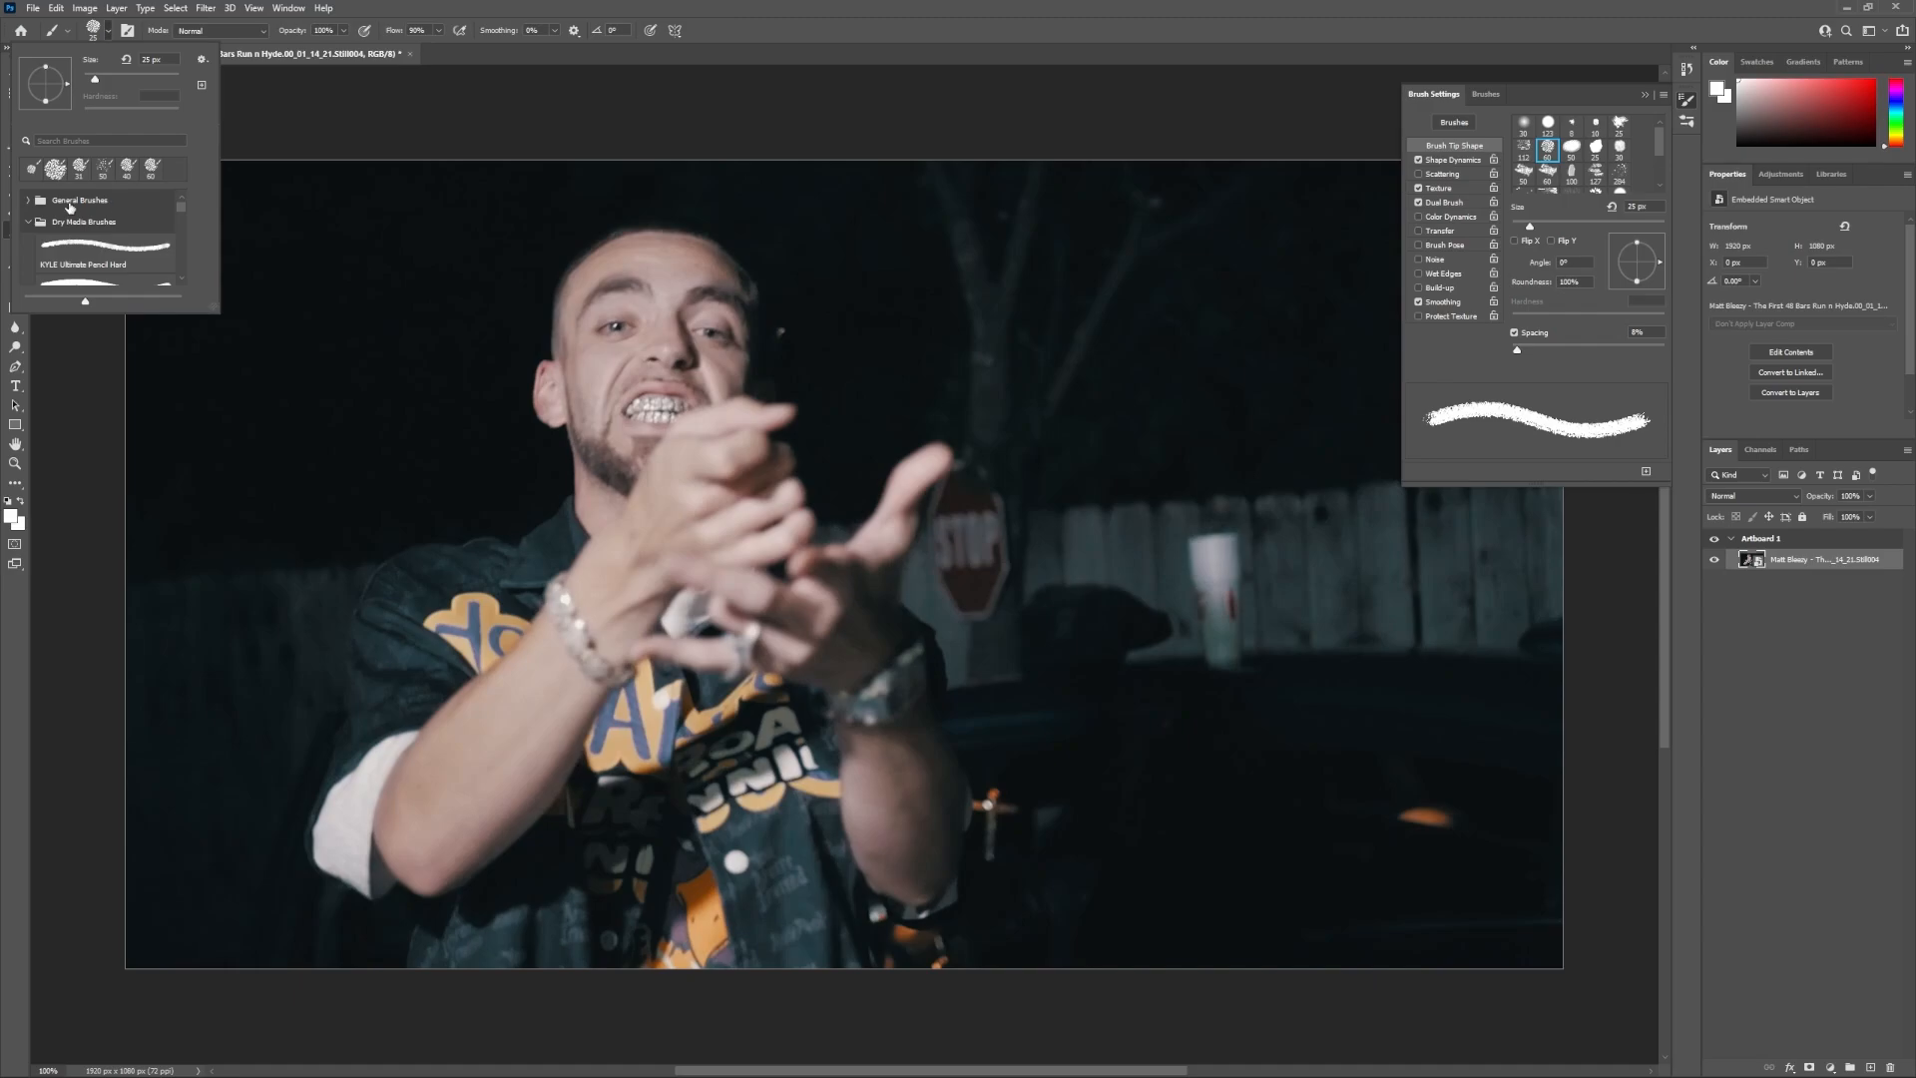
scroll(102, 239, down, 1)
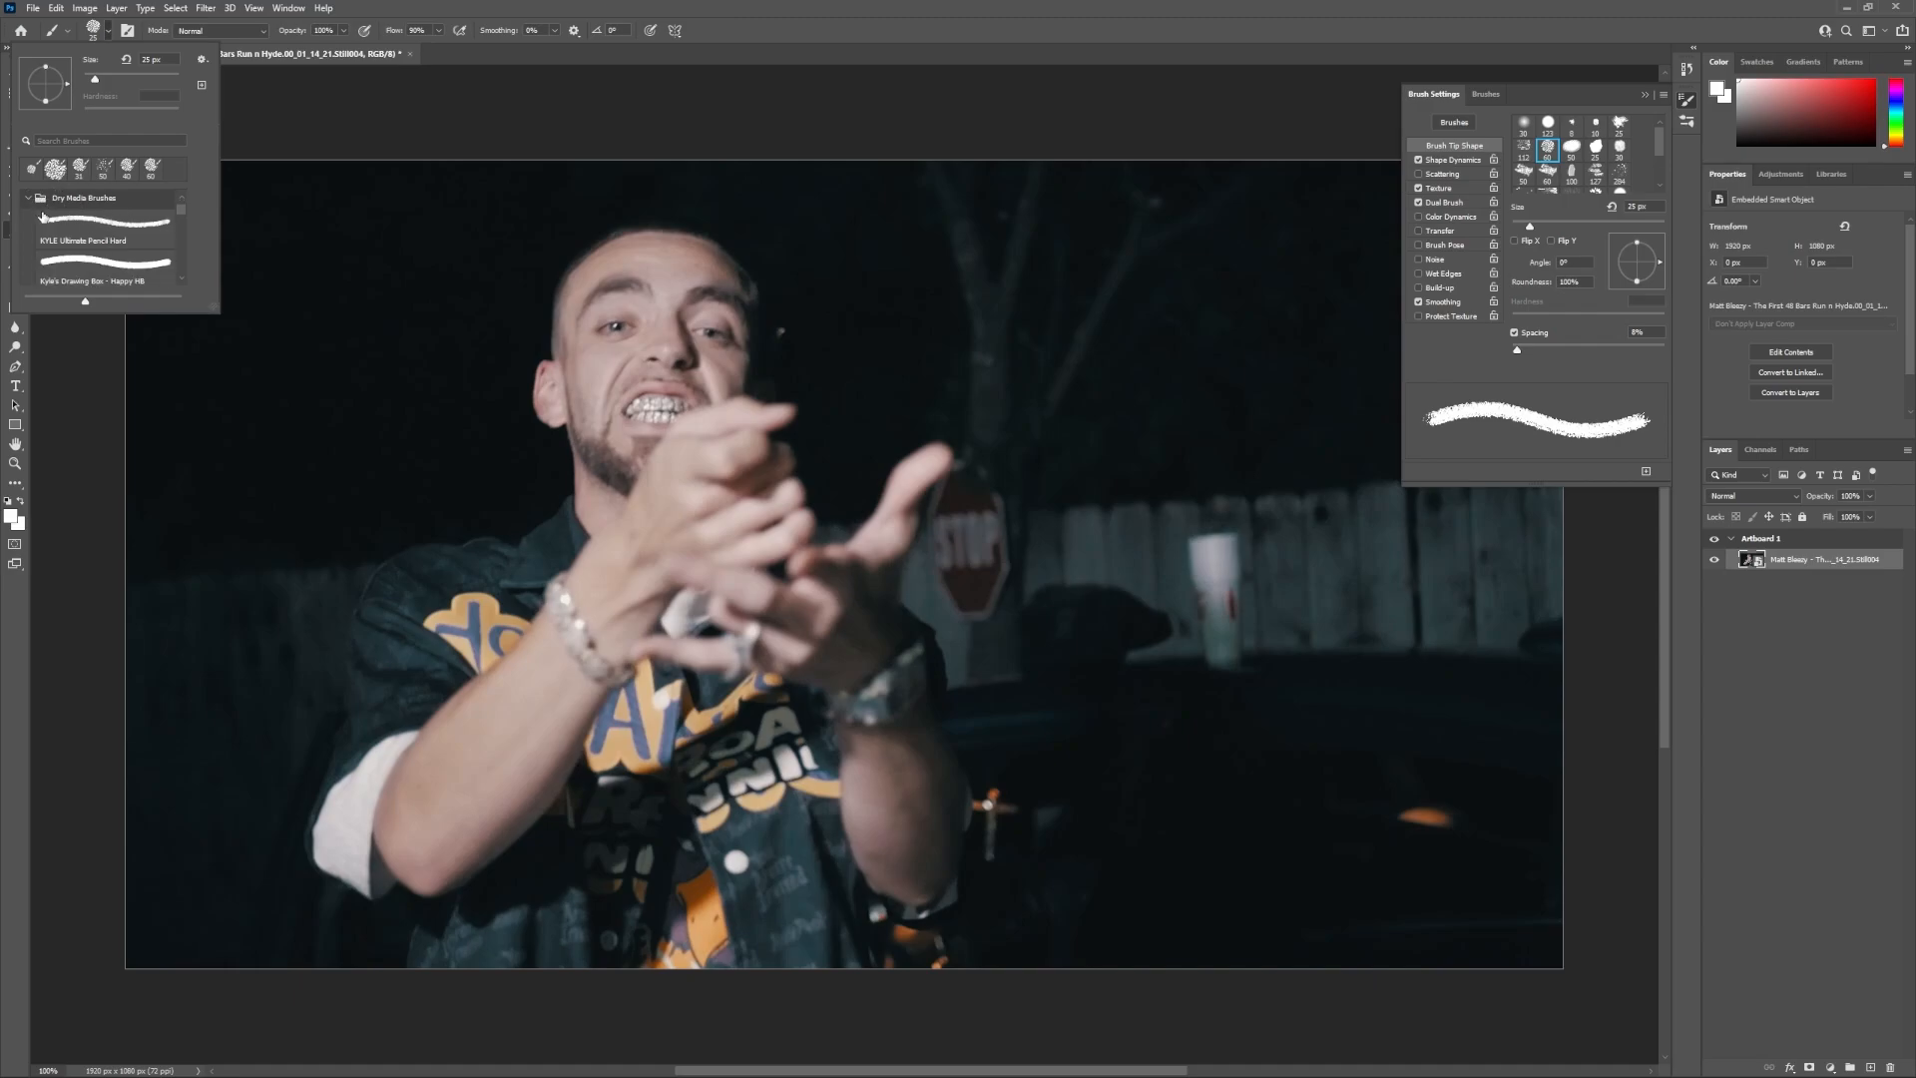
scroll(42, 216, down, 3)
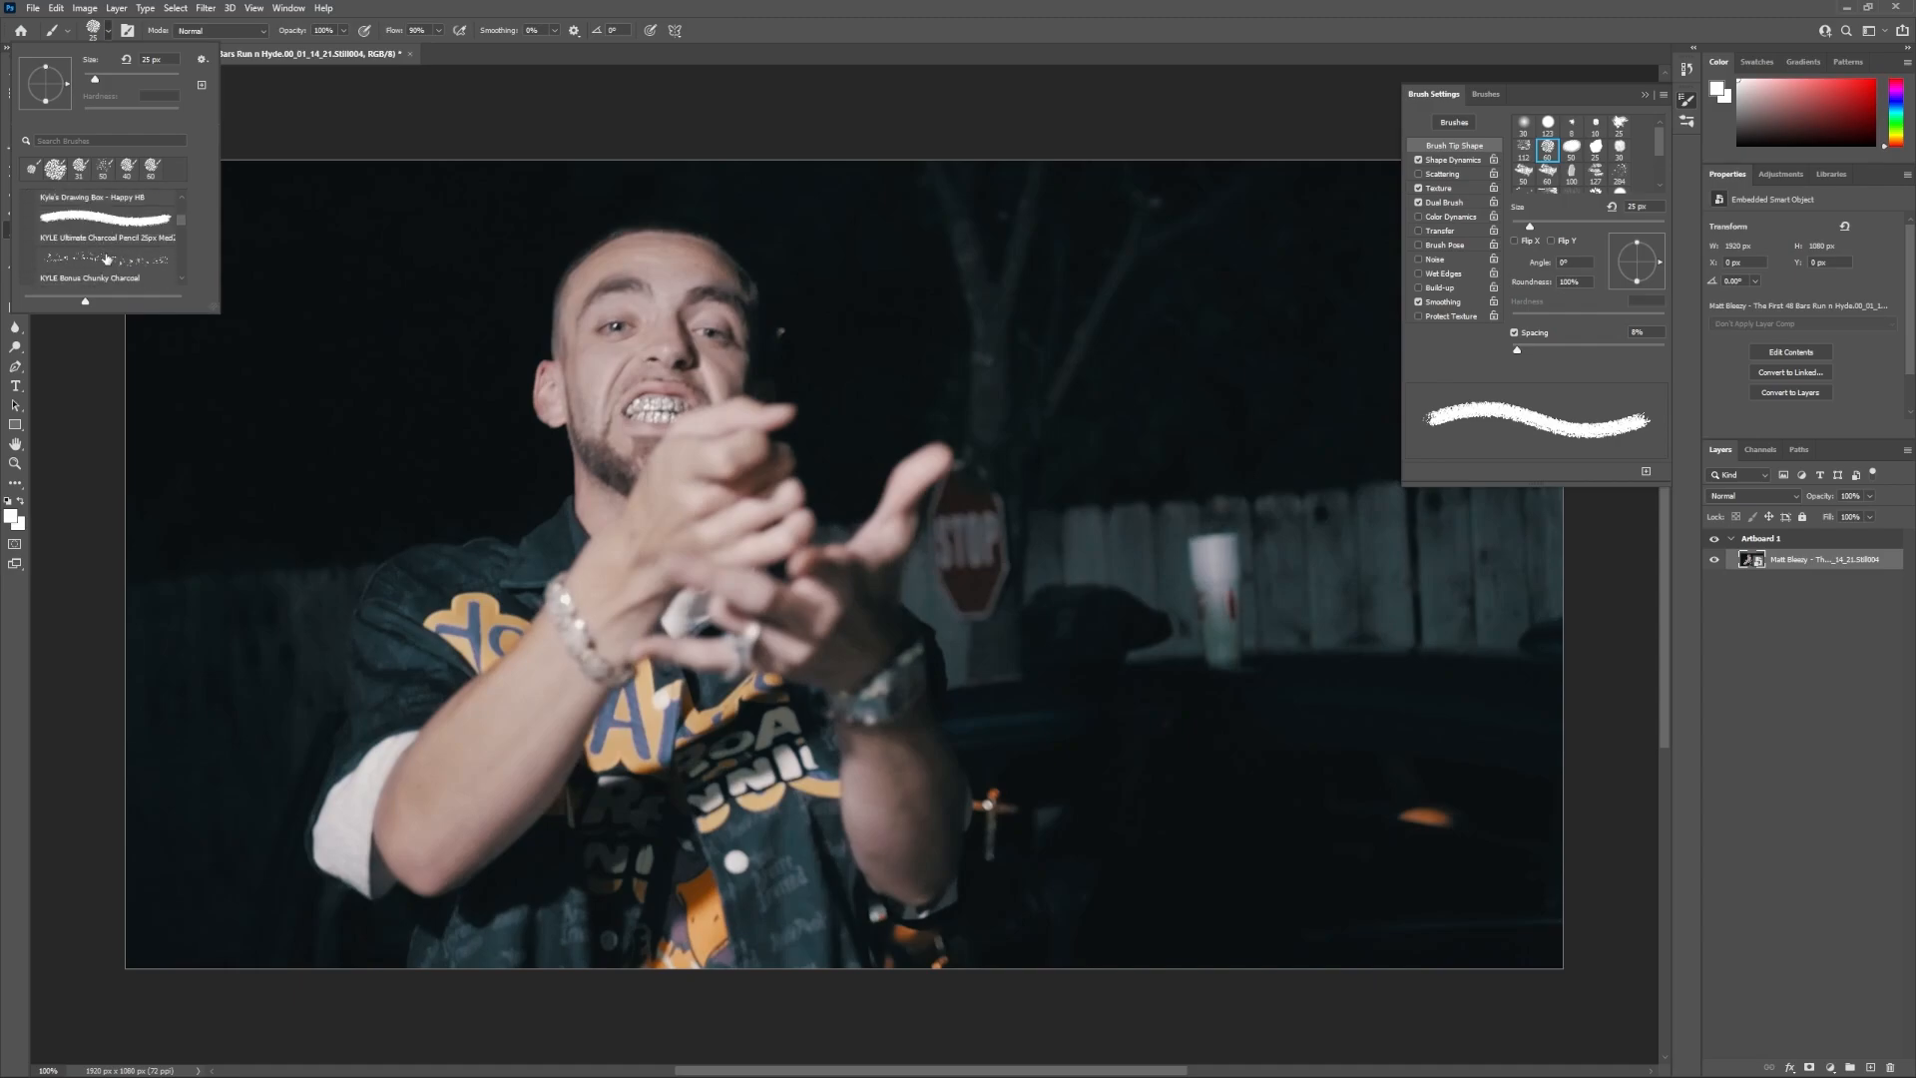
scroll(107, 258, down, 5)
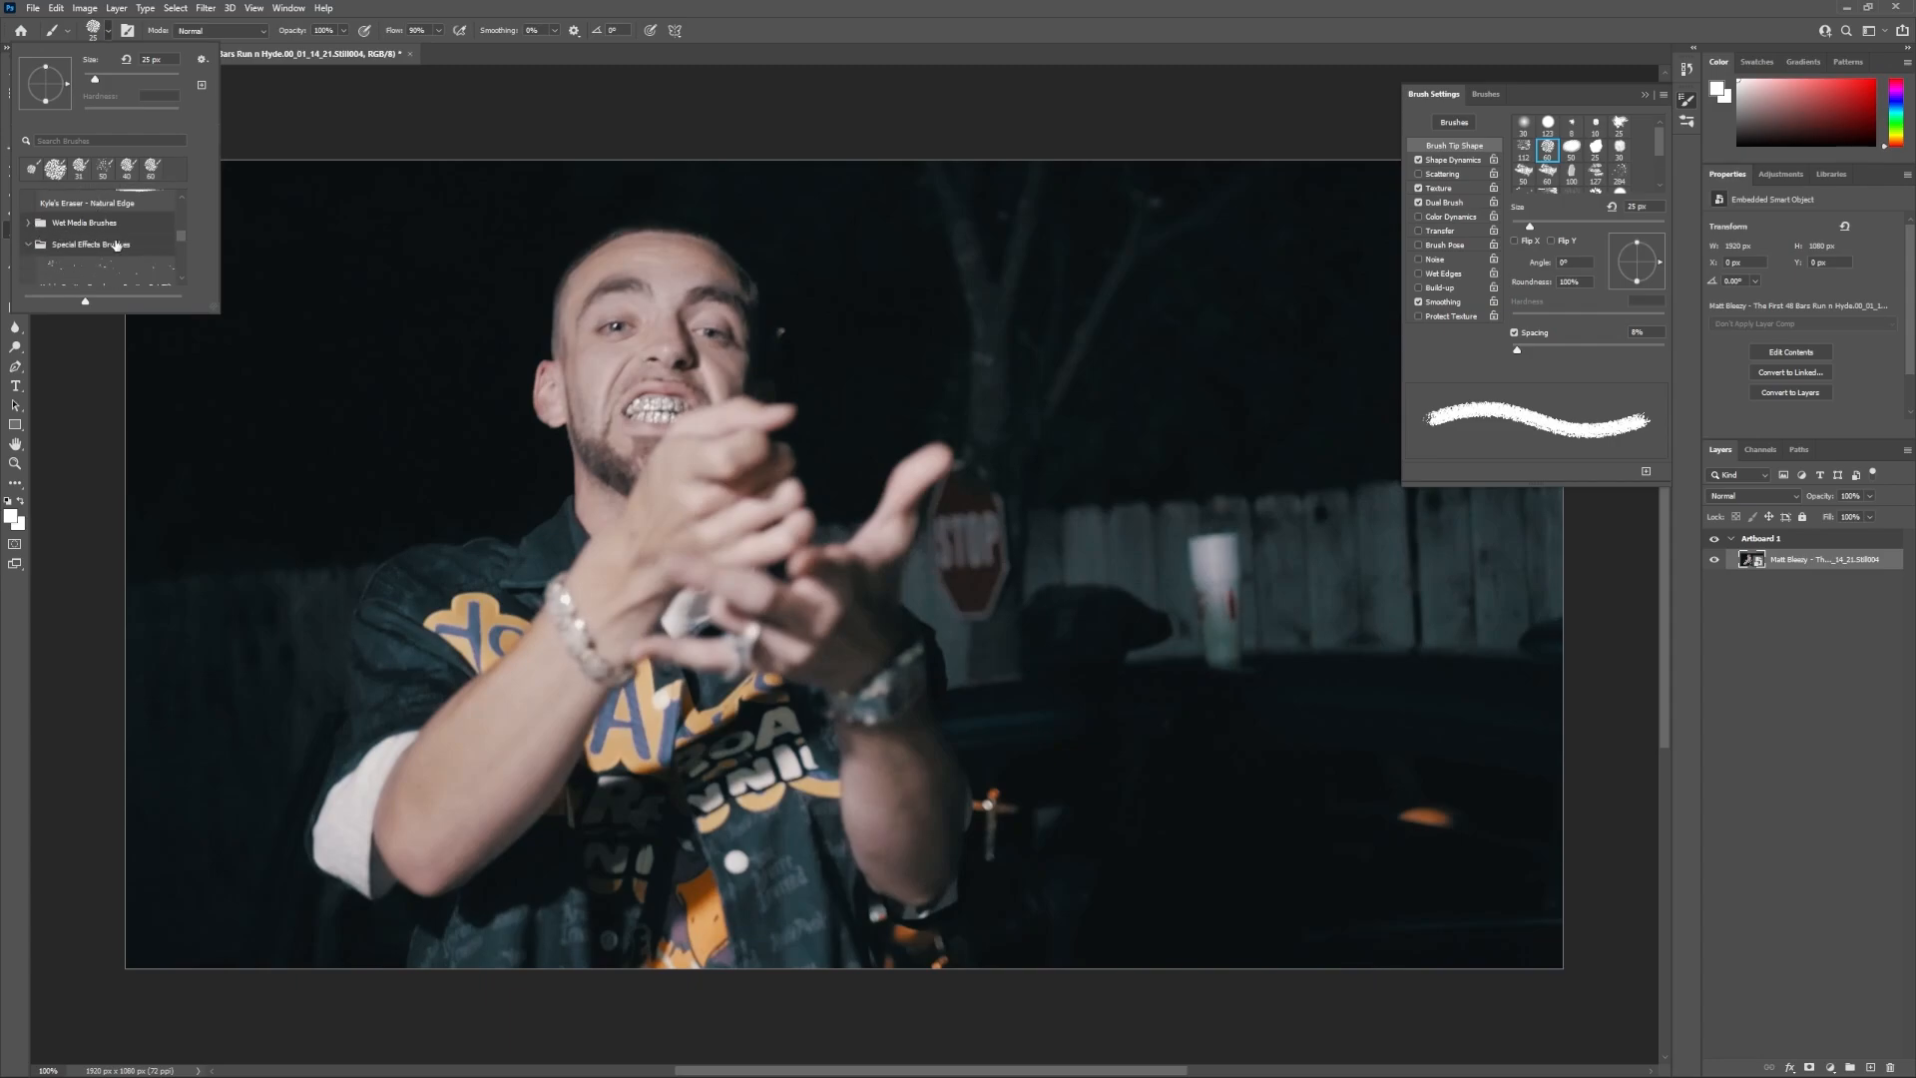
scroll(117, 245, down, 6)
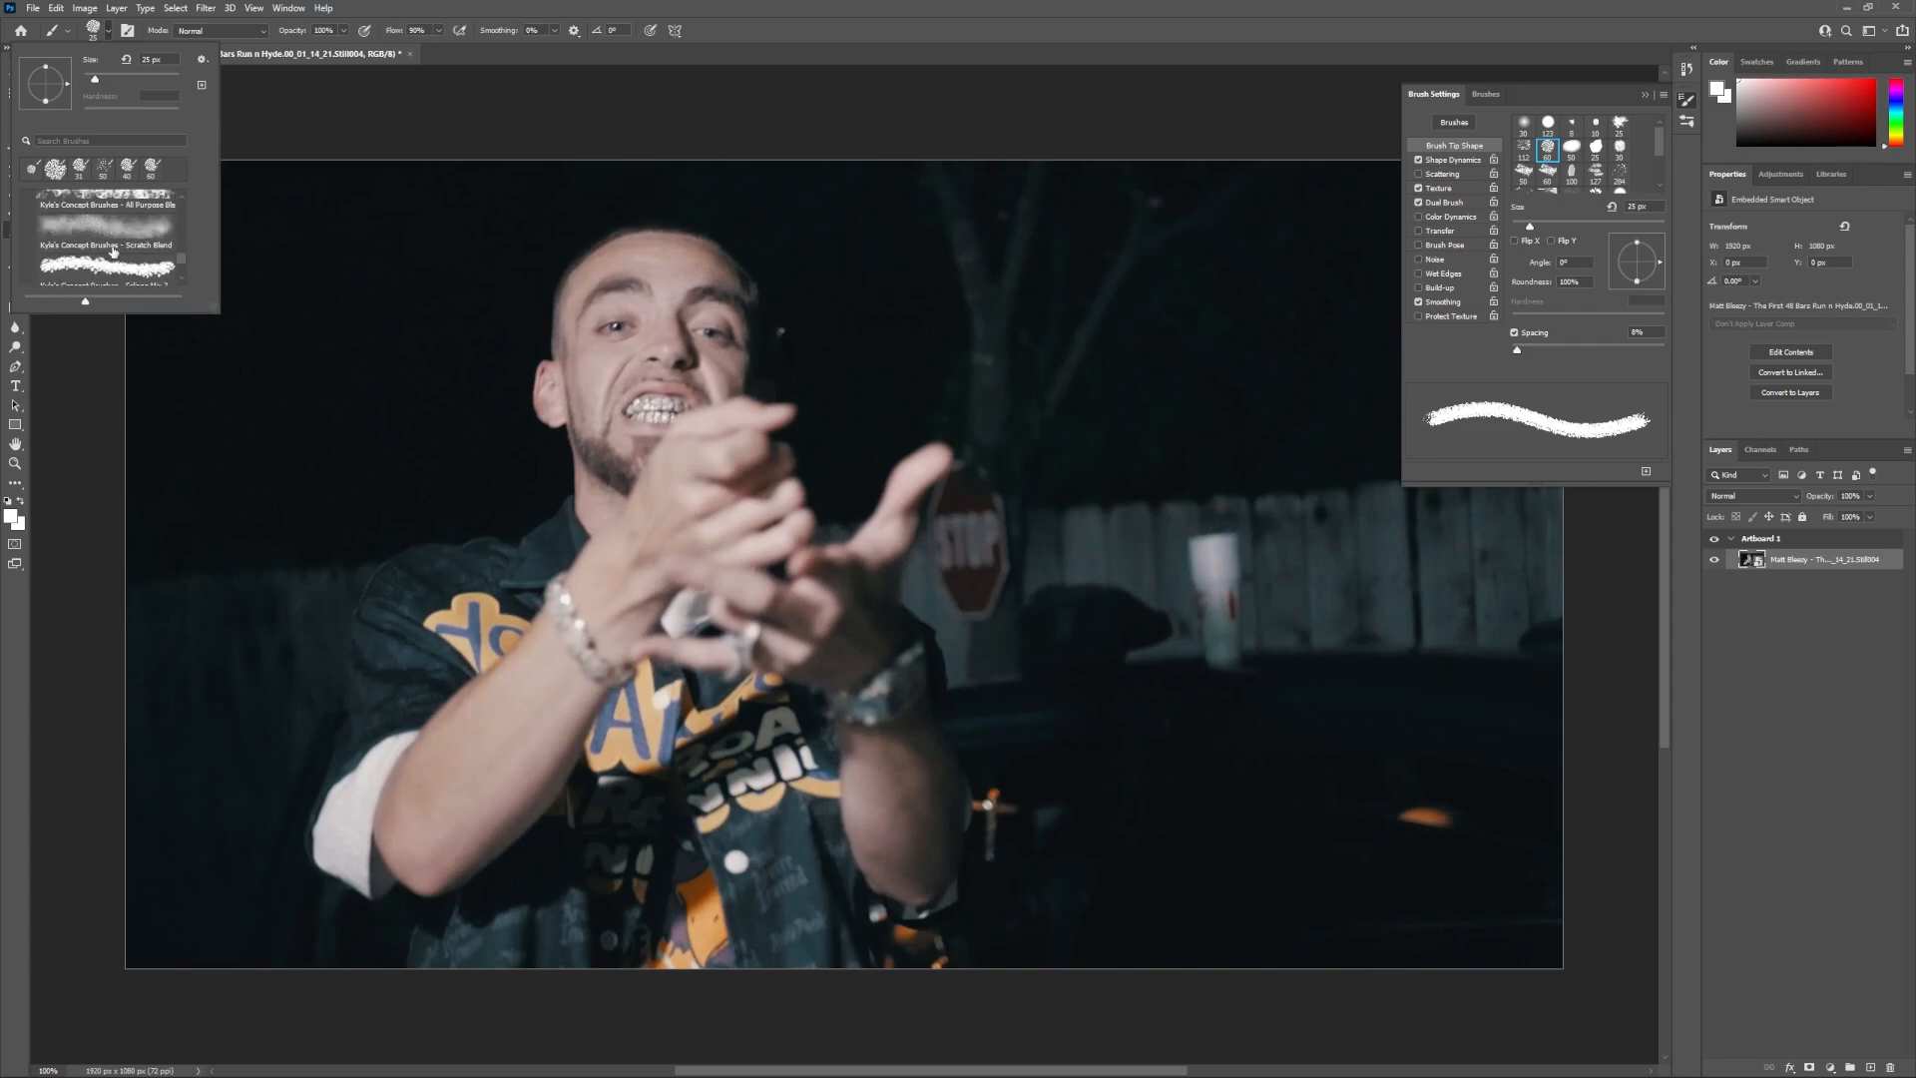
double_click(113, 249)
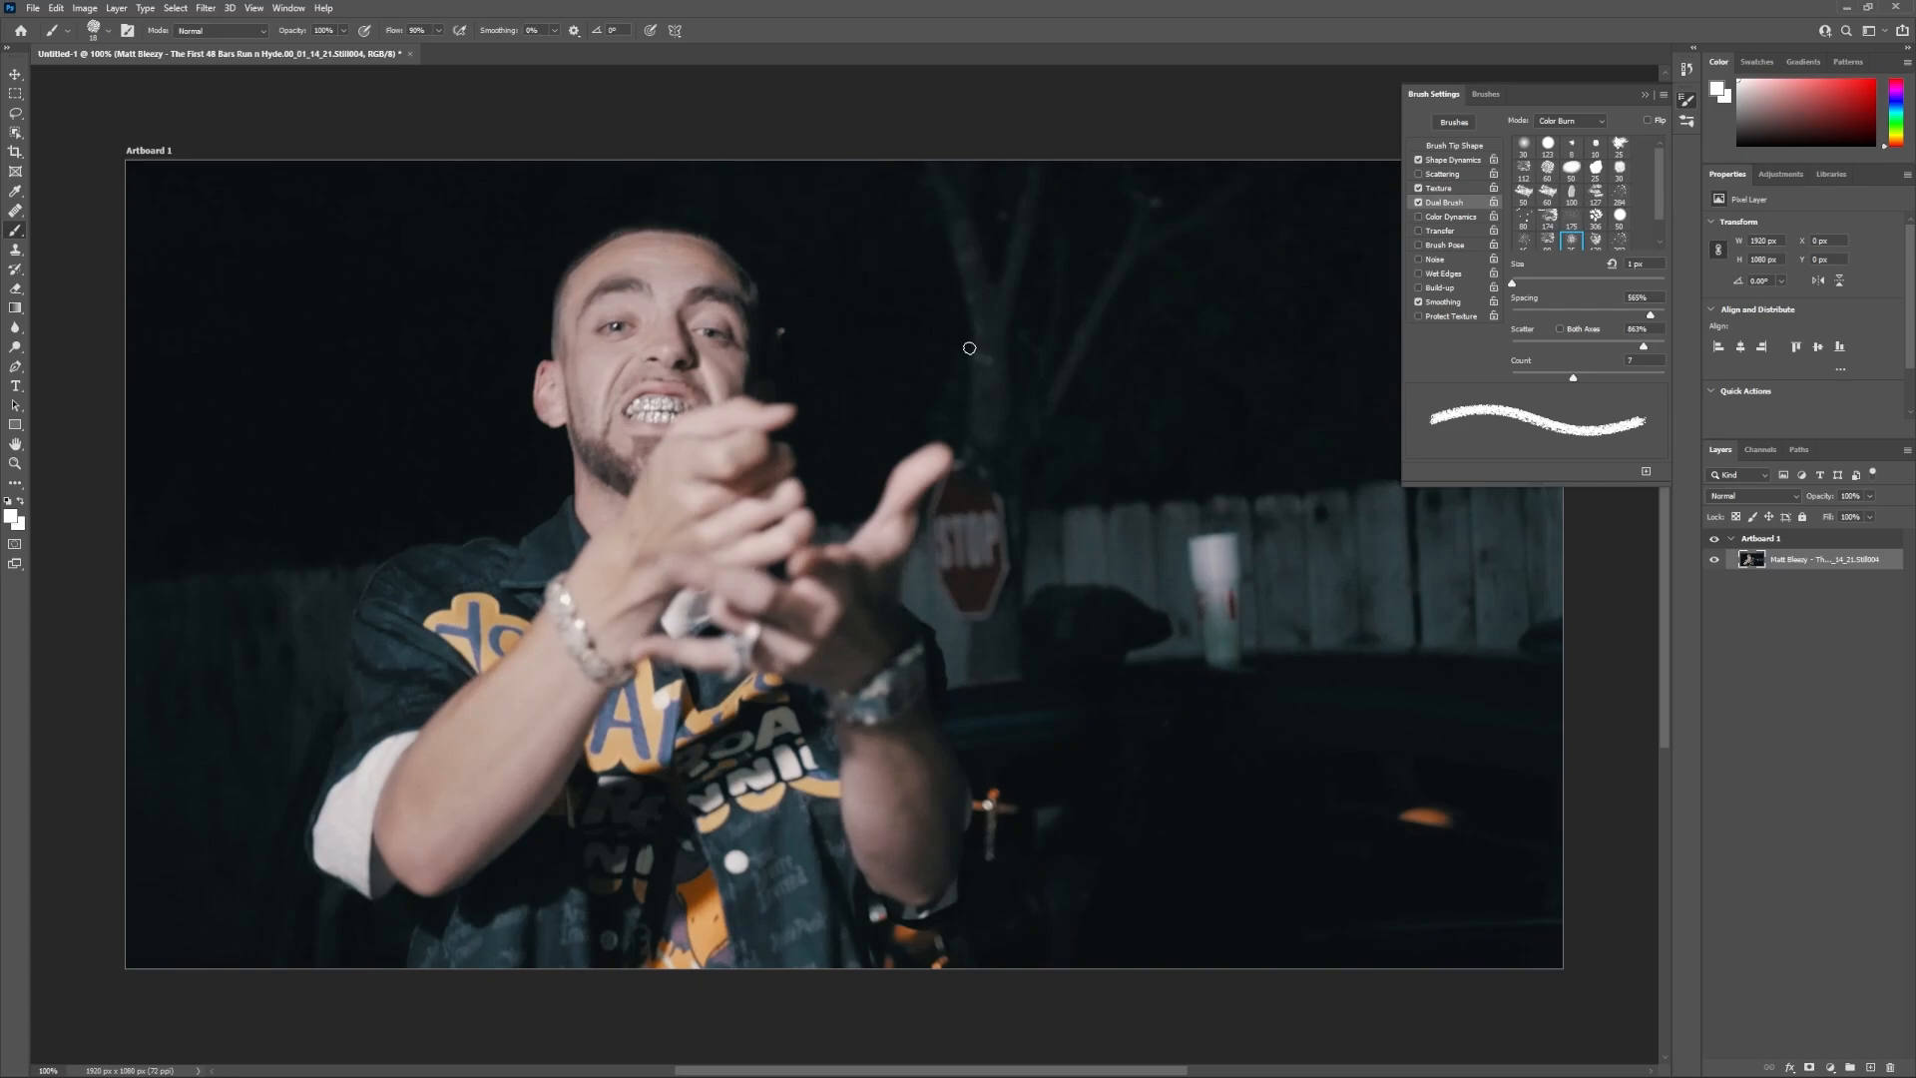
Paint white strokes over both of the performer's eyes and a jagged zigzag across his mouth
drag(601, 326, 639, 323)
drag(702, 330, 725, 338)
drag(613, 413, 712, 419)
drag(570, 311, 559, 235)
key(ctrl+z)
Outline the performer's sleeves, lower torso, raised hand and the side of his face in white
drag(406, 547, 296, 846)
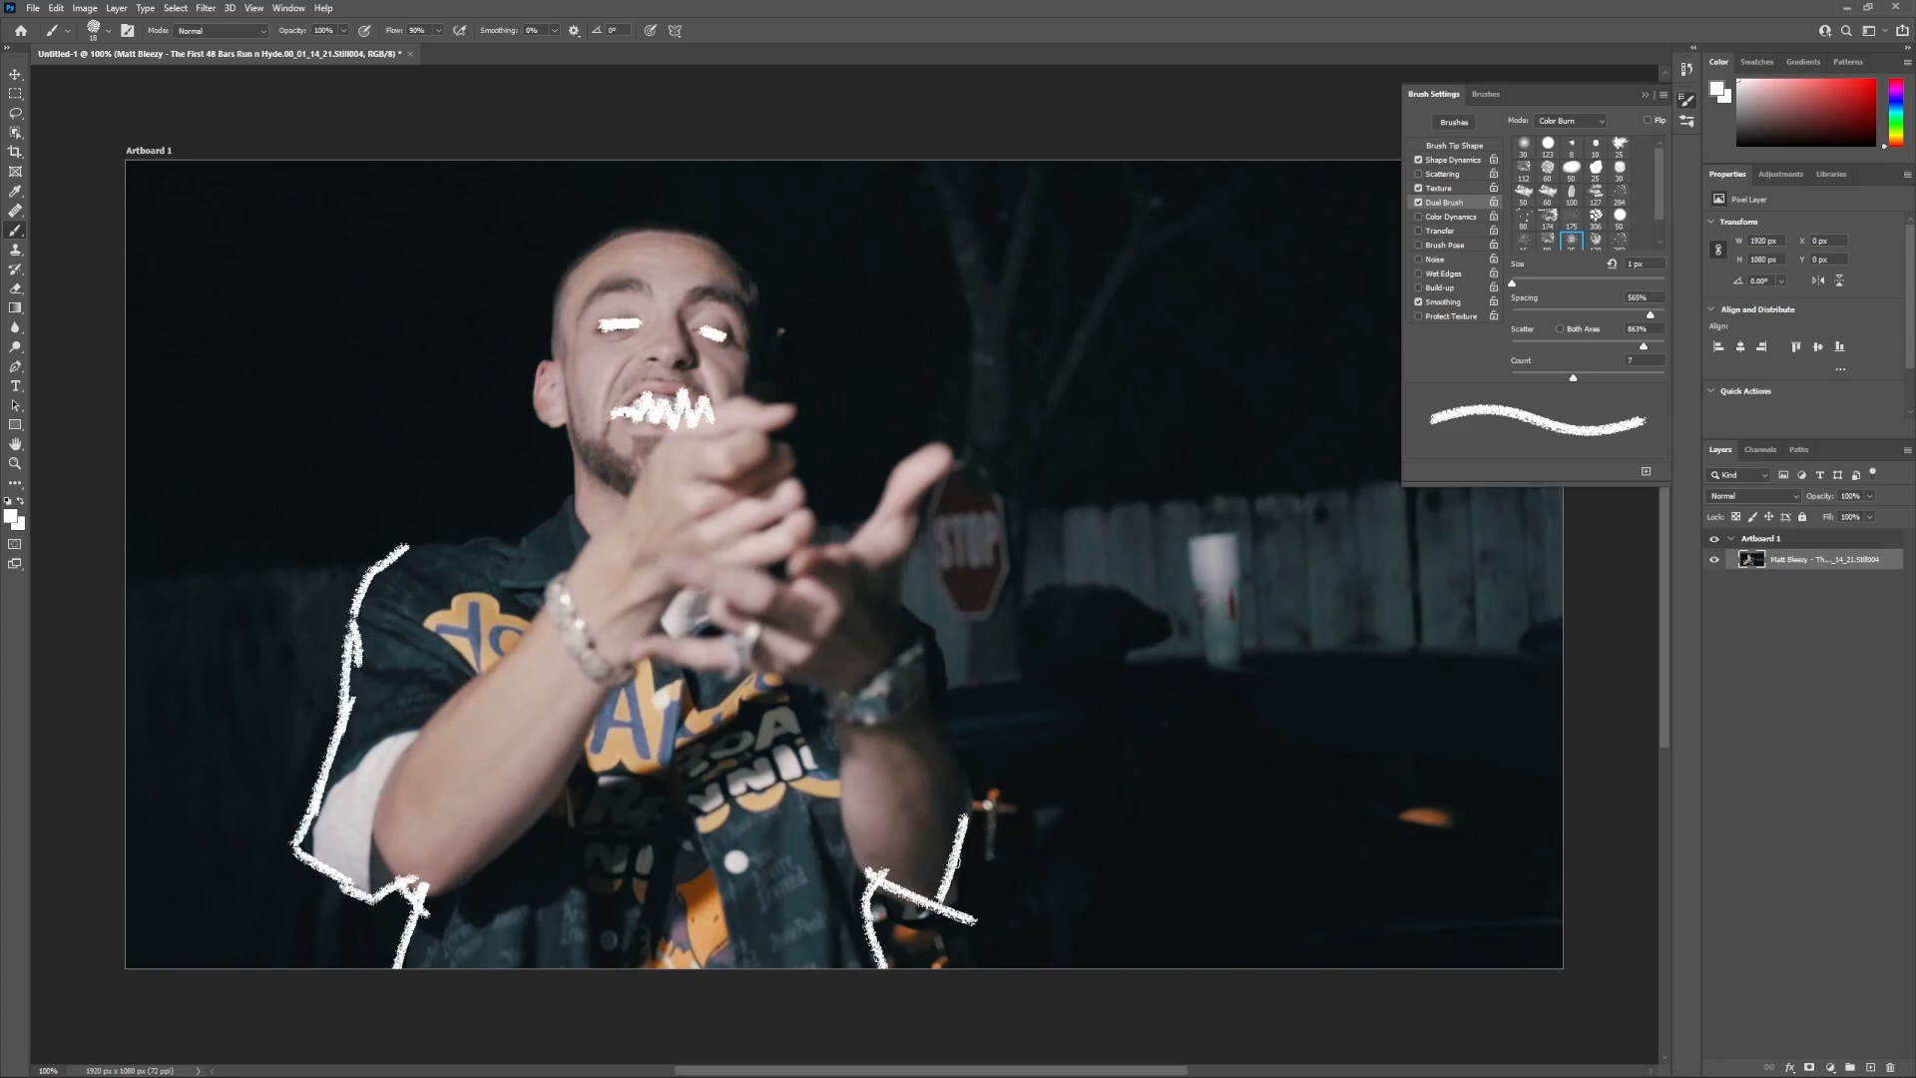
mouse_move(896, 597)
mouse_down()
mouse_move(926, 476)
mouse_move(946, 501)
mouse_move(890, 523)
mouse_up()
drag(892, 457, 821, 569)
drag(882, 550, 768, 545)
drag(821, 539, 778, 331)
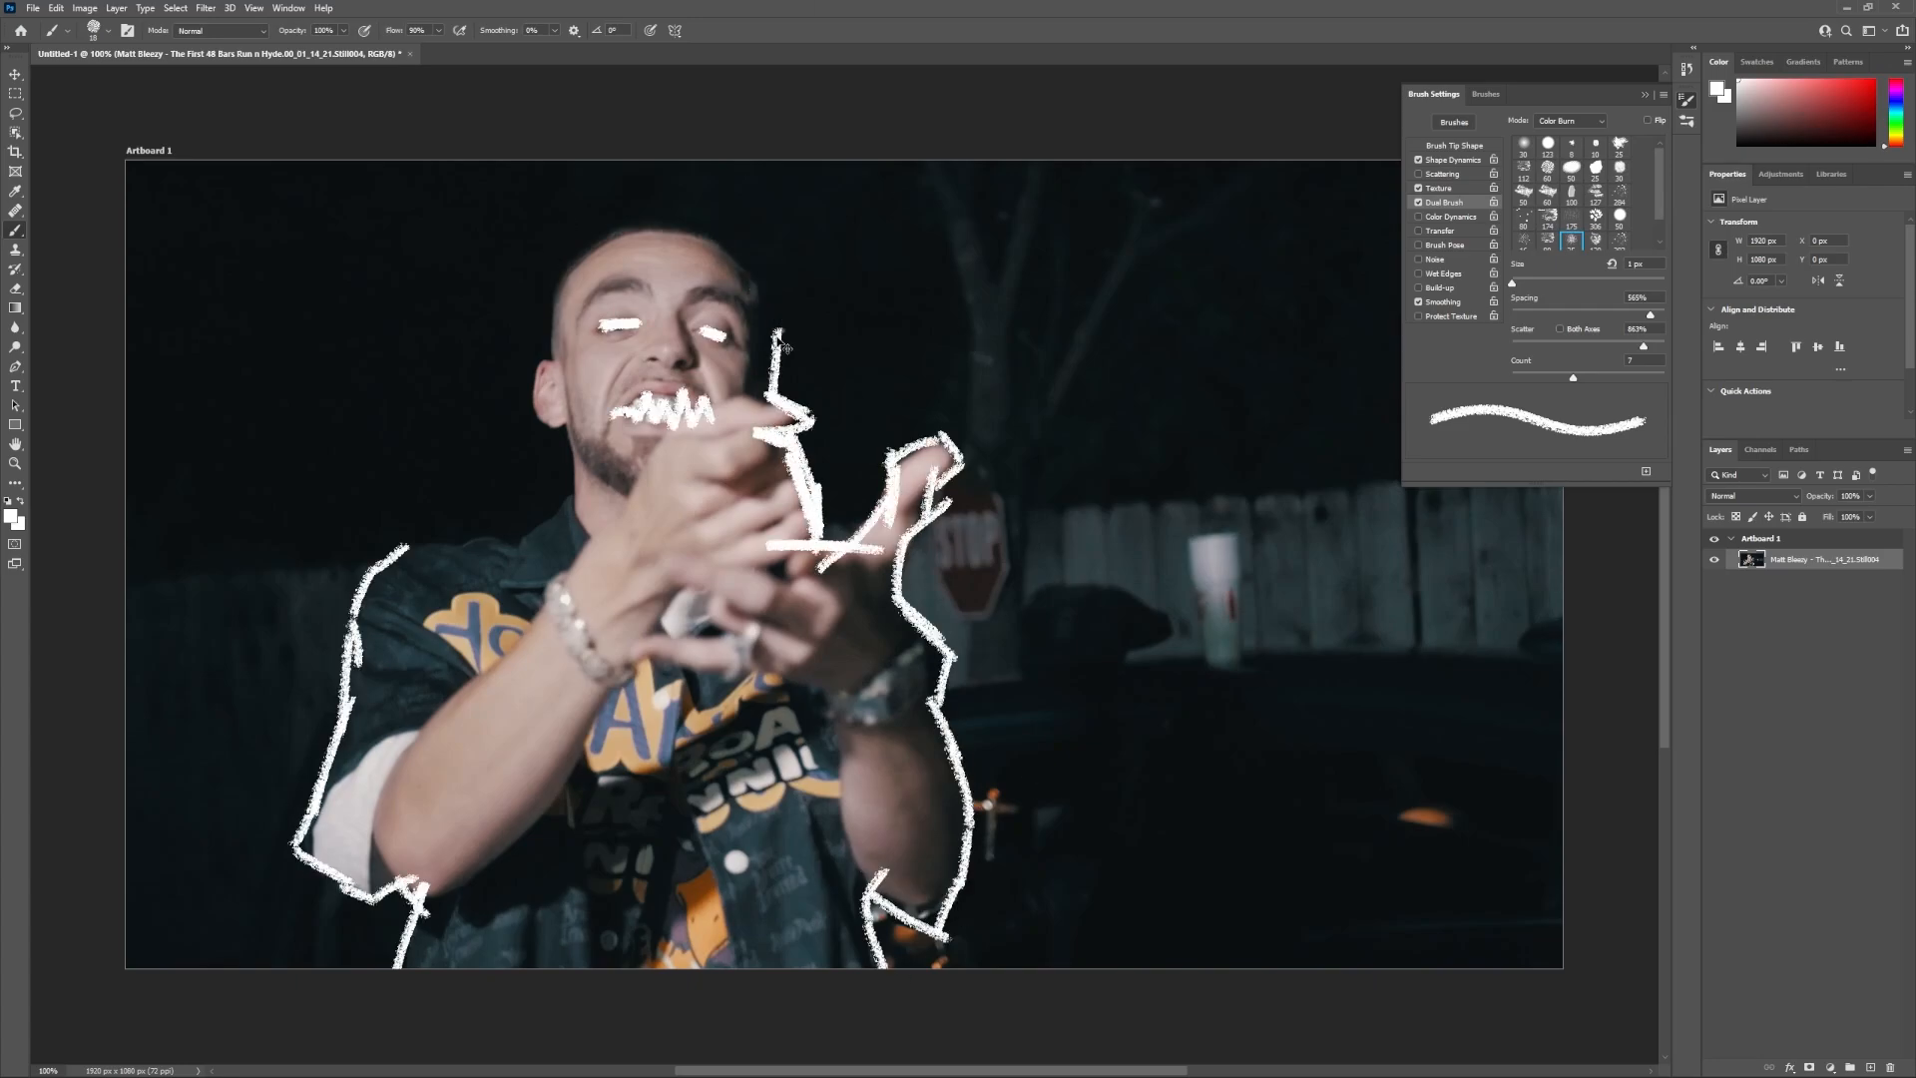
Outline the shoulder, neck, ear and top of the head in white, undoing the stray strokes beside the head
drag(404, 545, 537, 544)
drag(525, 543, 566, 427)
mouse_move(551, 359)
mouse_down()
mouse_move(568, 440)
mouse_move(777, 325)
mouse_up()
drag(494, 216, 539, 193)
key(ctrl+z)
key(ctrl+z)
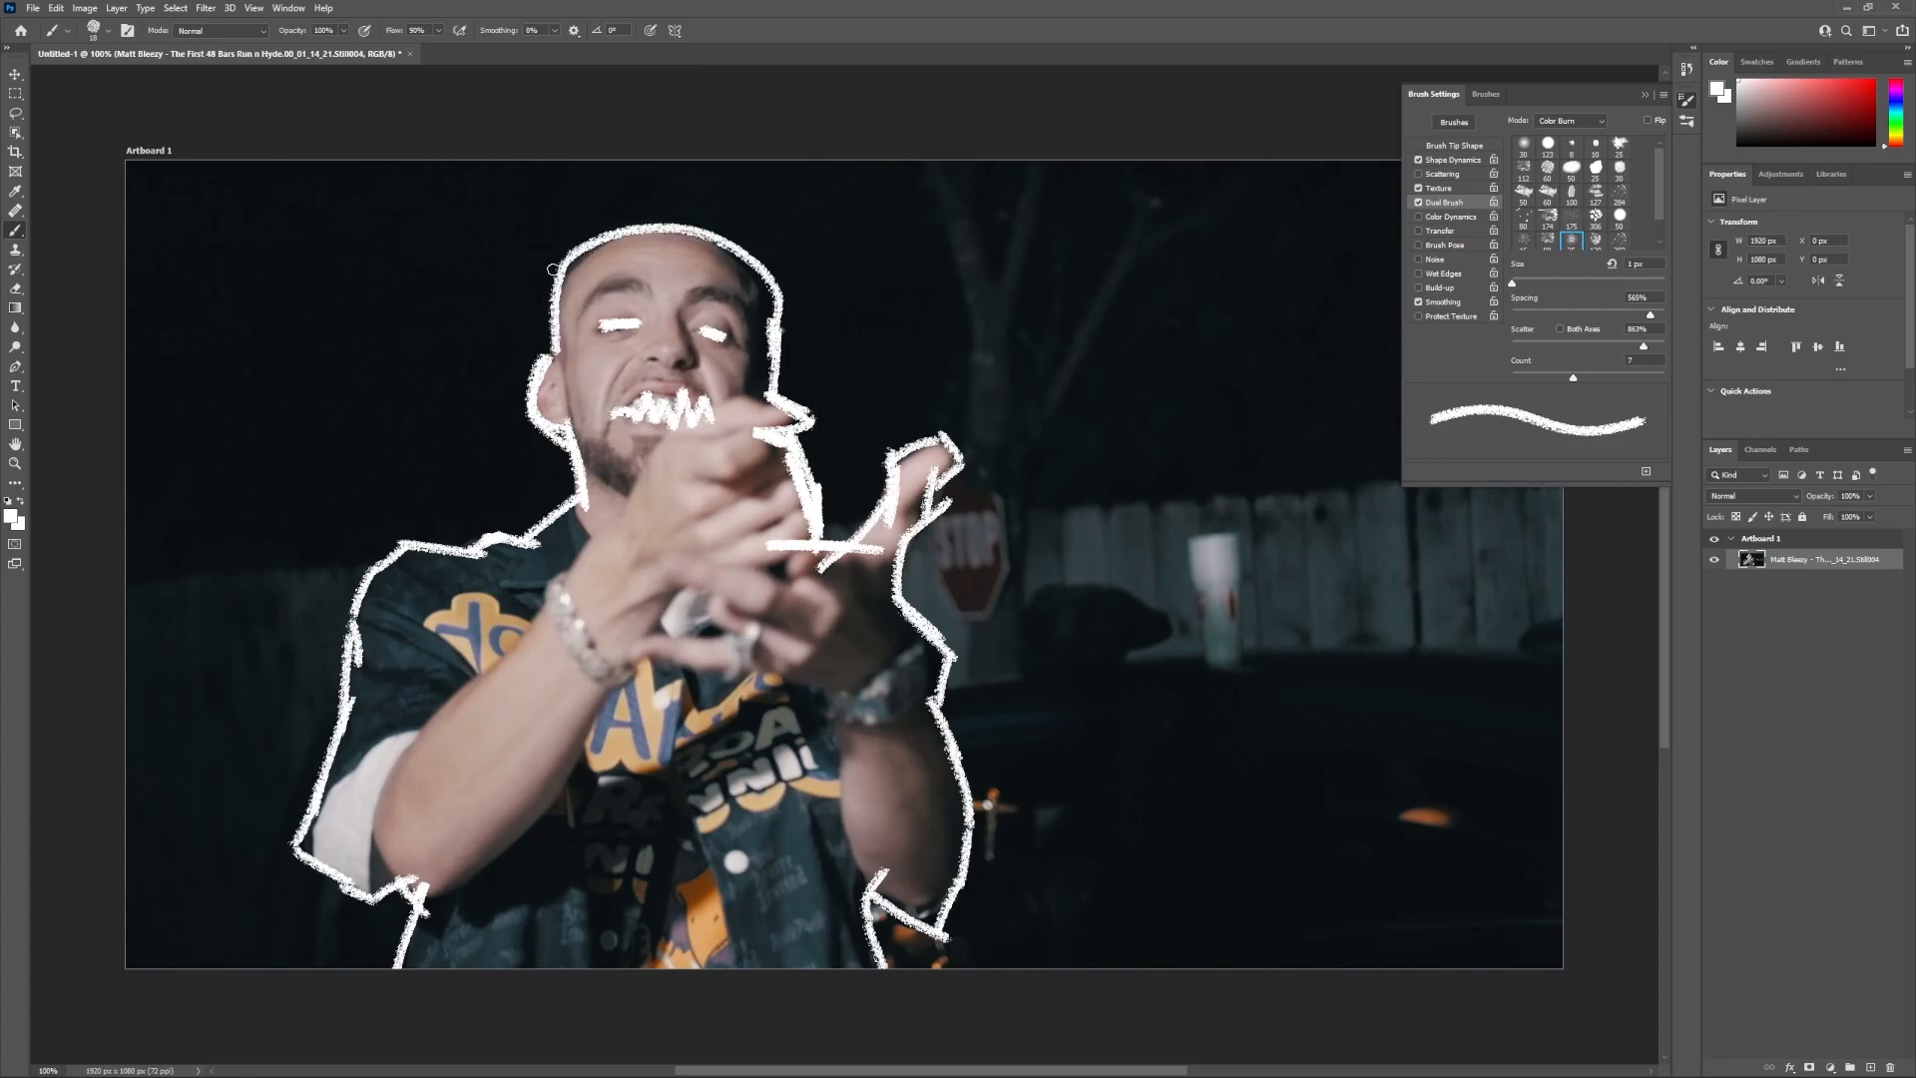
Paint two devil horns on the head and a large flame outline around both sides of the body
drag(553, 292, 565, 253)
drag(747, 249, 789, 353)
drag(128, 785, 198, 457)
mouse_move(252, 552)
mouse_down()
mouse_move(368, 498)
mouse_move(410, 317)
mouse_up()
drag(407, 324, 549, 437)
key(ctrl+z)
mouse_move(824, 455)
mouse_down()
mouse_move(858, 341)
mouse_move(969, 299)
mouse_up()
drag(1044, 430, 968, 856)
mouse_move(127, 815)
mouse_down()
mouse_move(275, 901)
mouse_move(402, 901)
mouse_up()
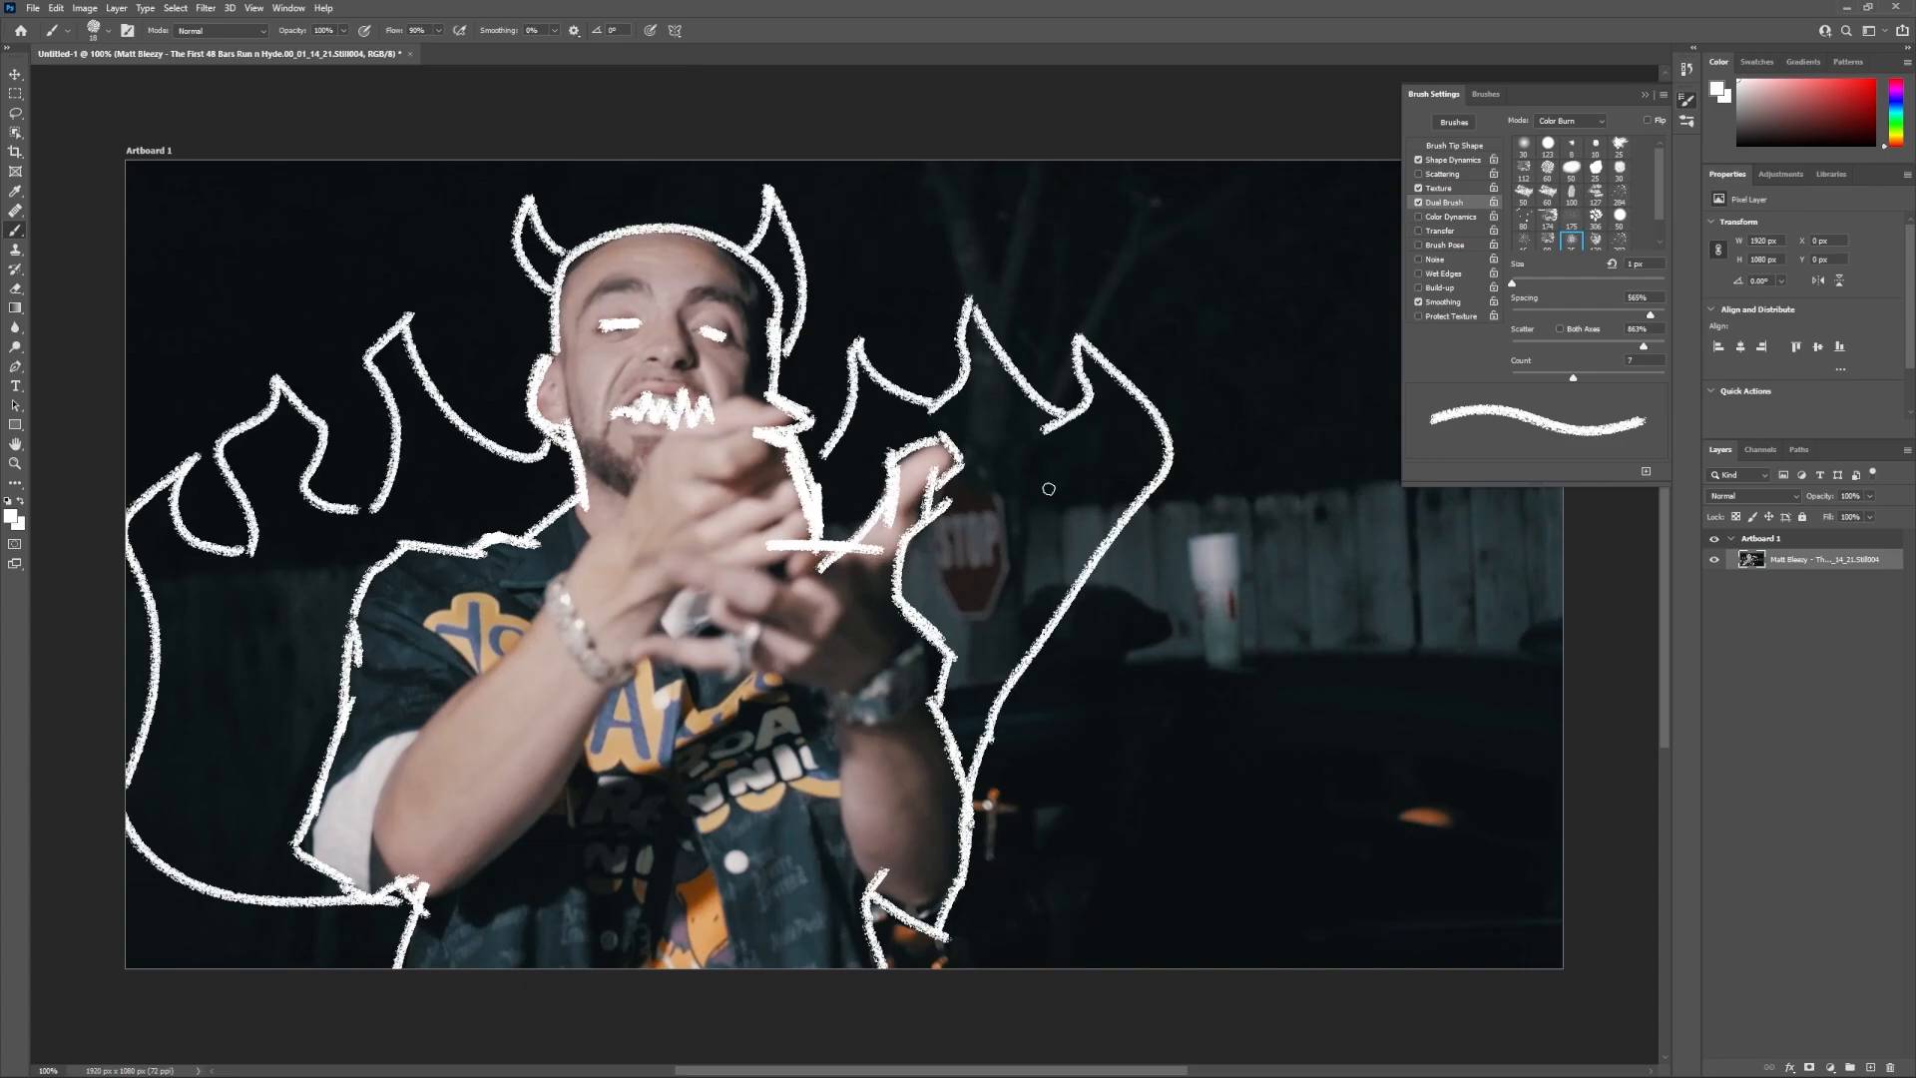
Export the fully drawn artboard as an image with Export As
click(56, 8)
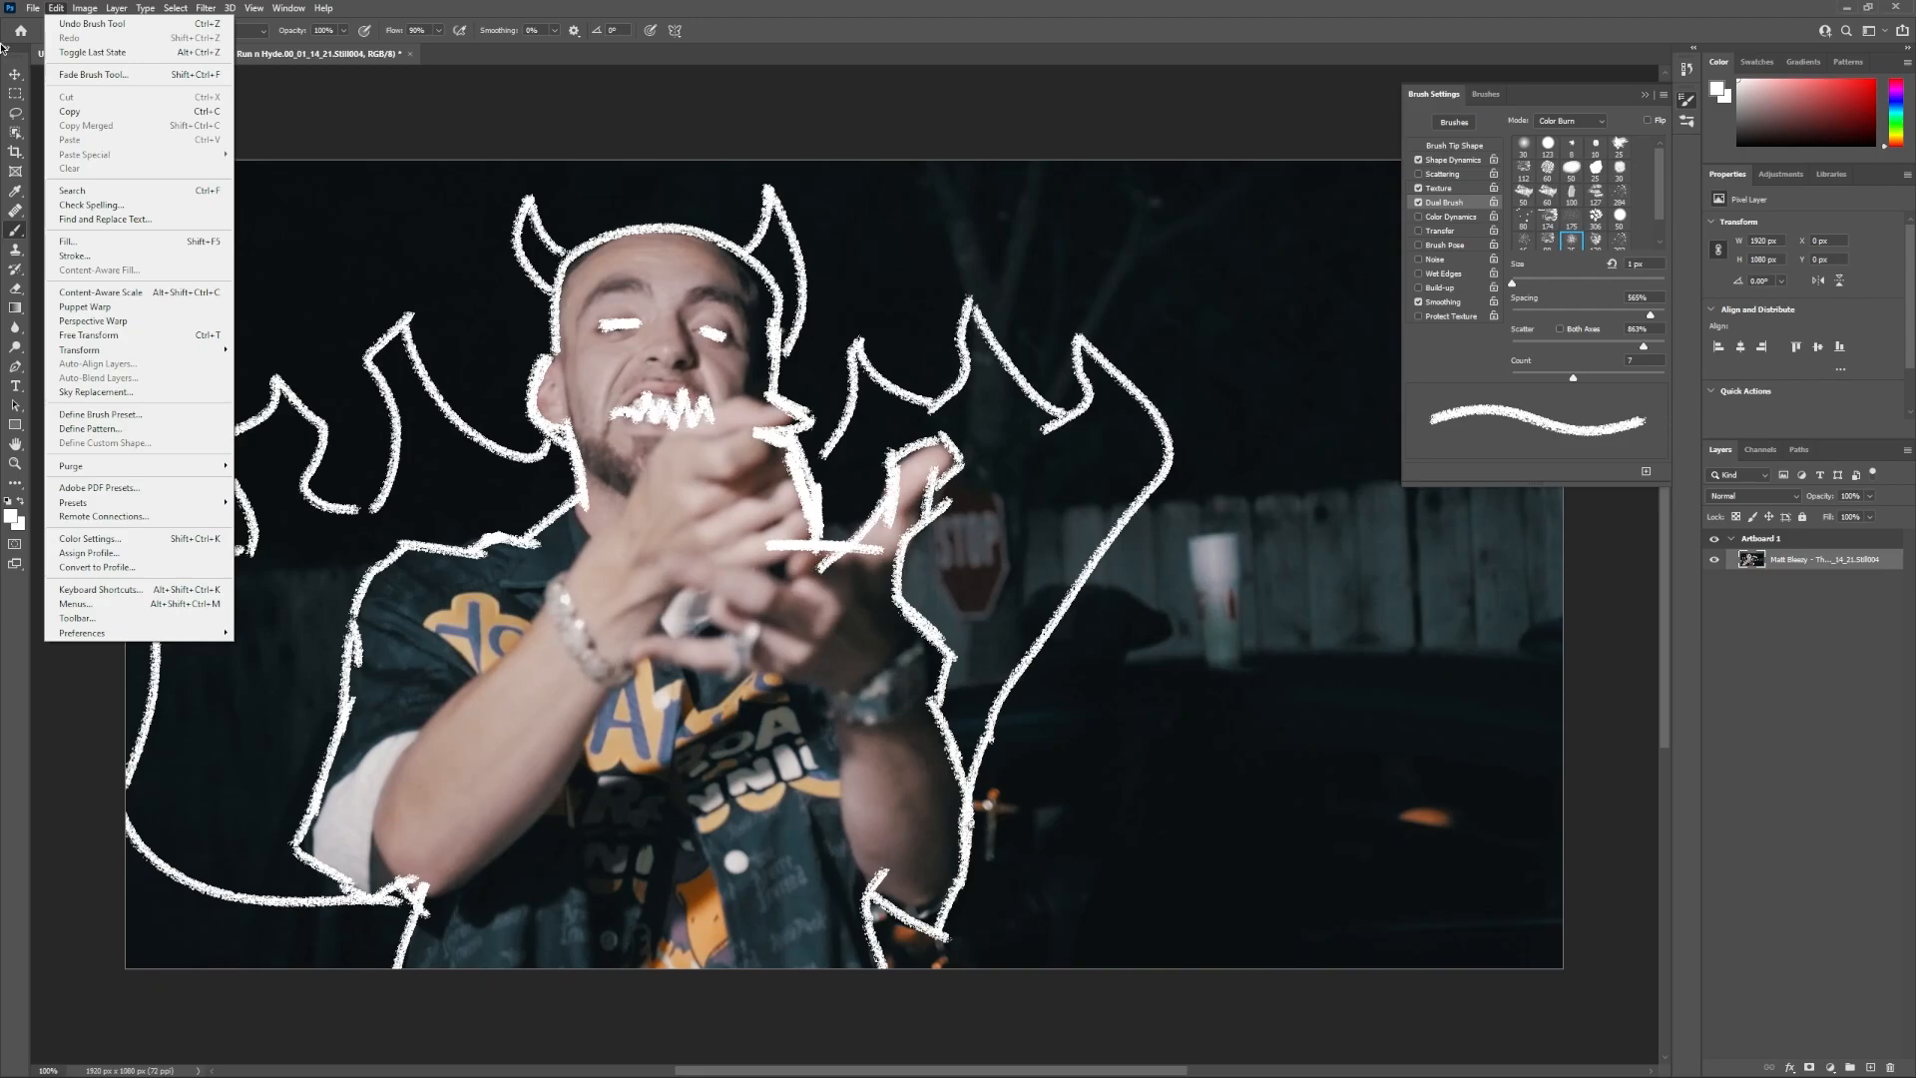
key(Escape)
click(33, 8)
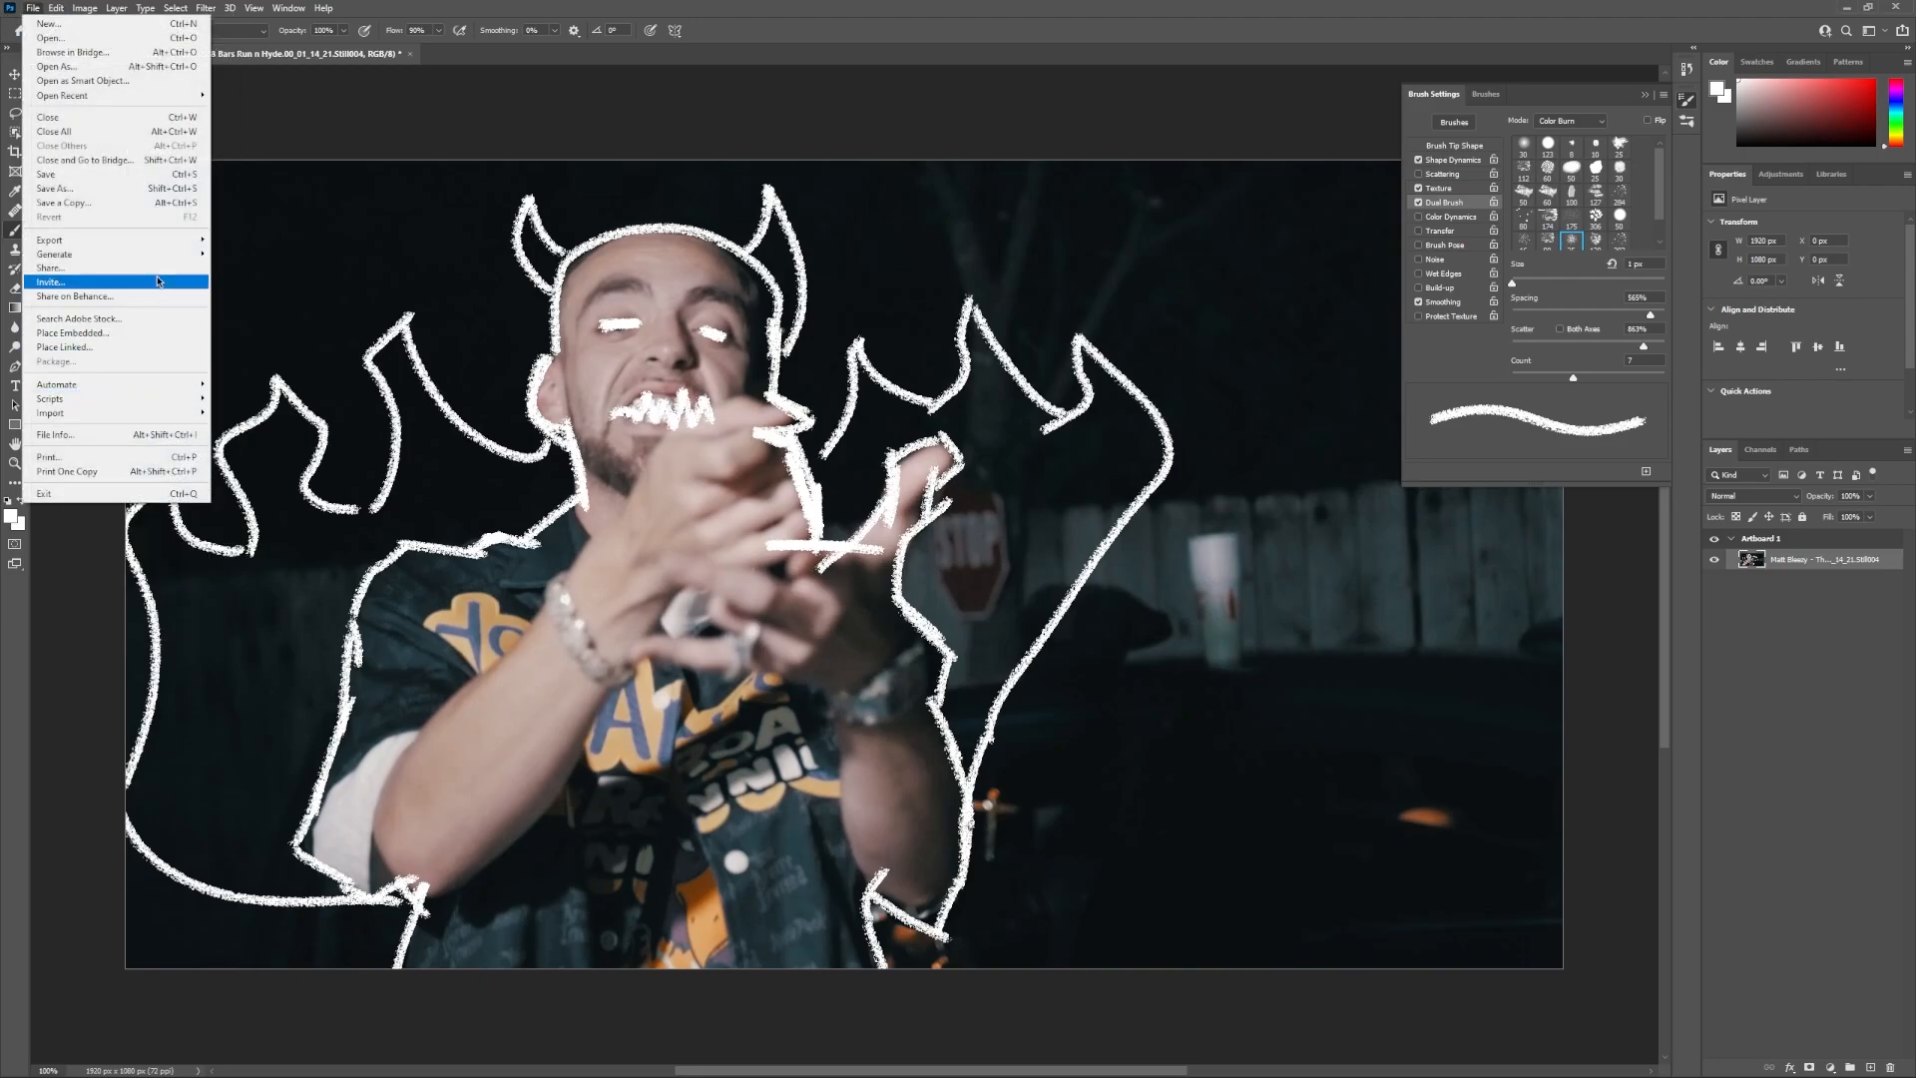
mouse_move(176, 242)
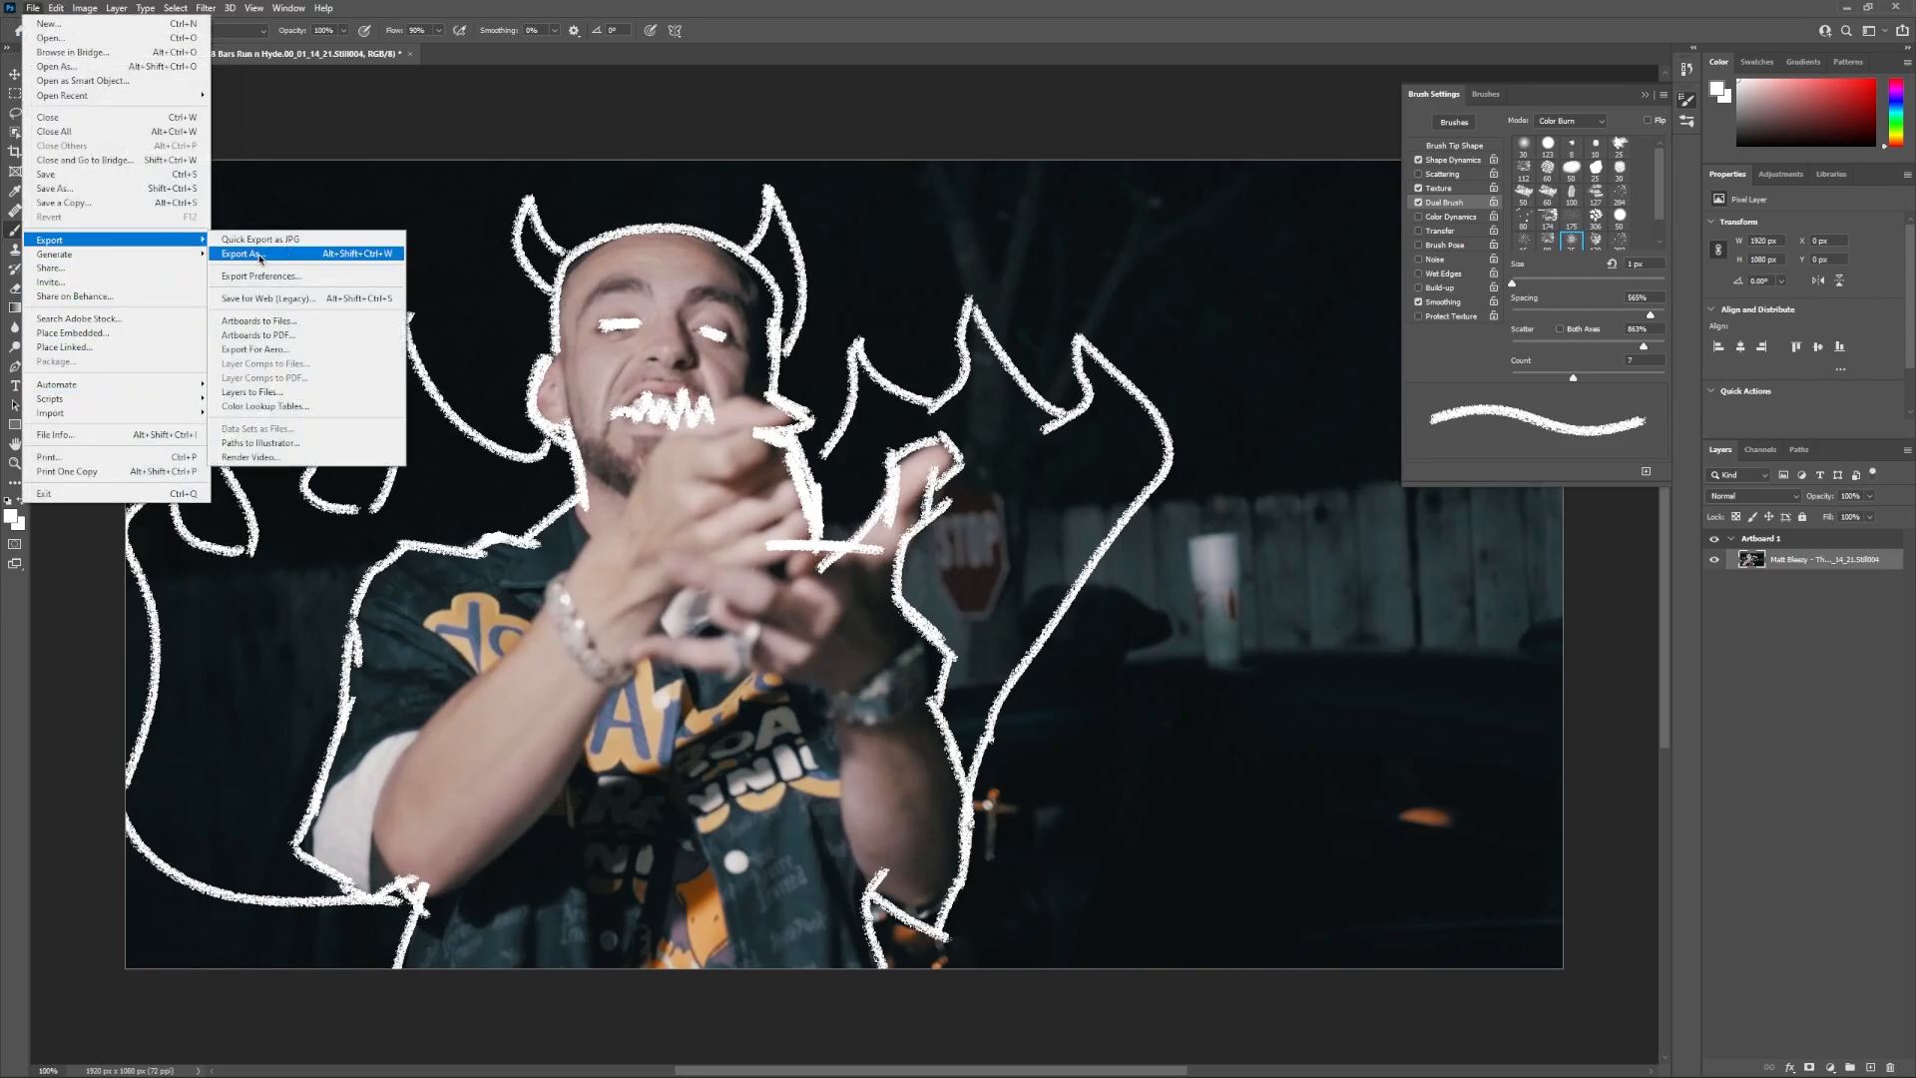
click(287, 249)
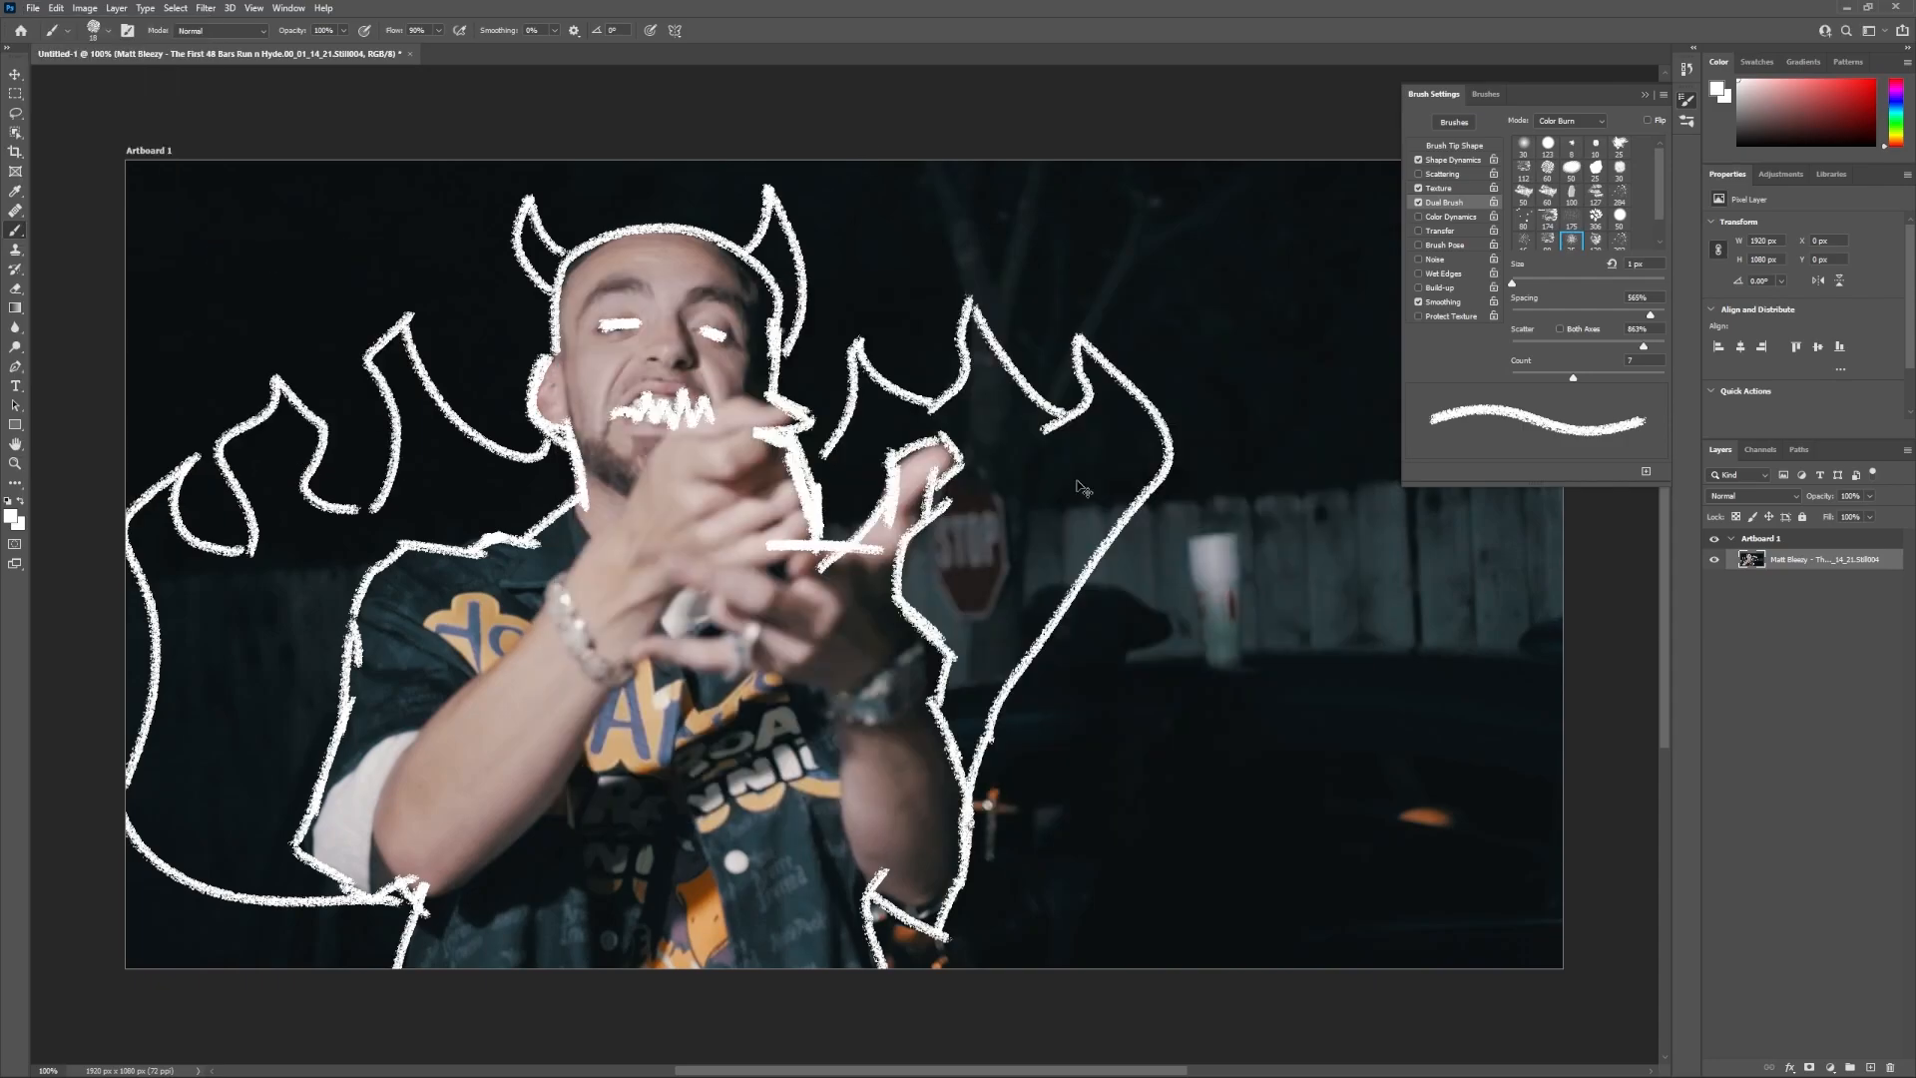
Undo the painted strokes in stages, starting with the flames and horns and continuing into the body outline
key(ctrl+z)
key(ctrl+z)
key(ctrl+z)
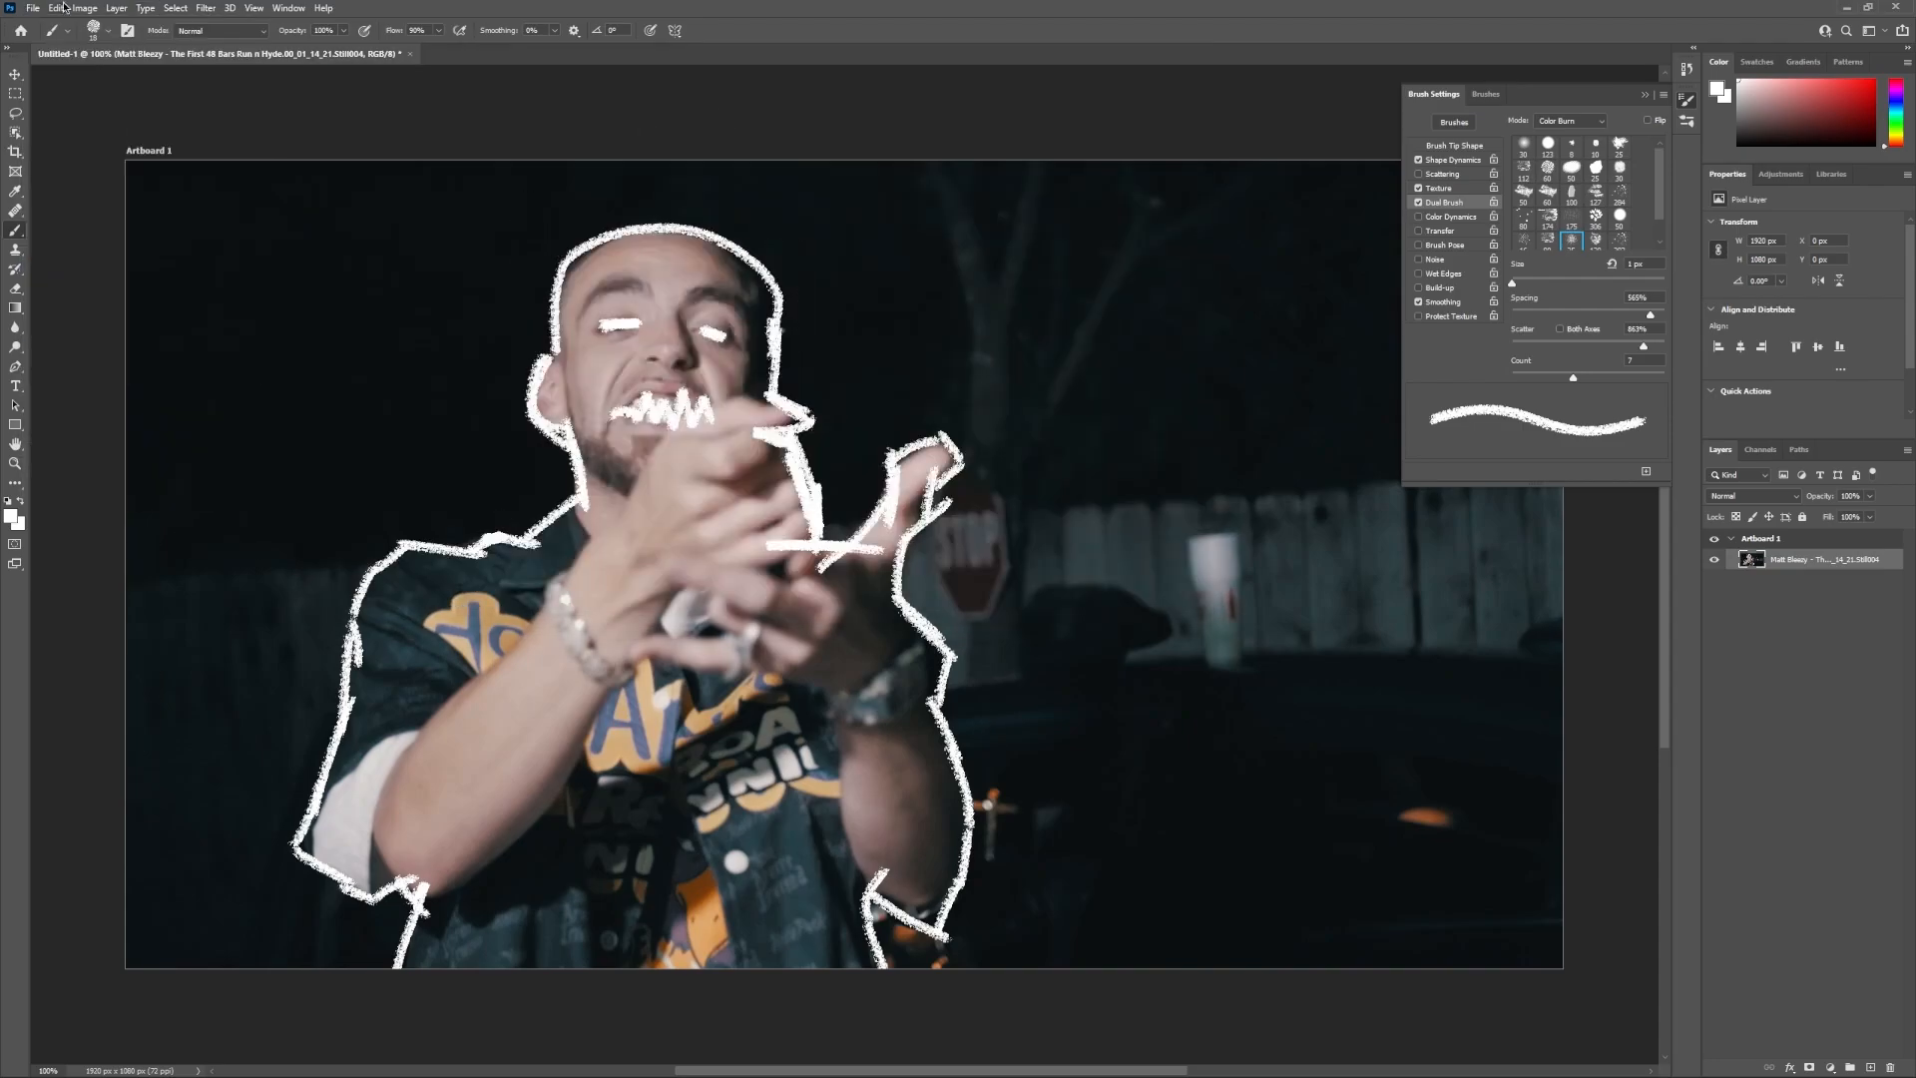
key(ctrl+z)
key(ctrl+z)
key(ctrl+z)
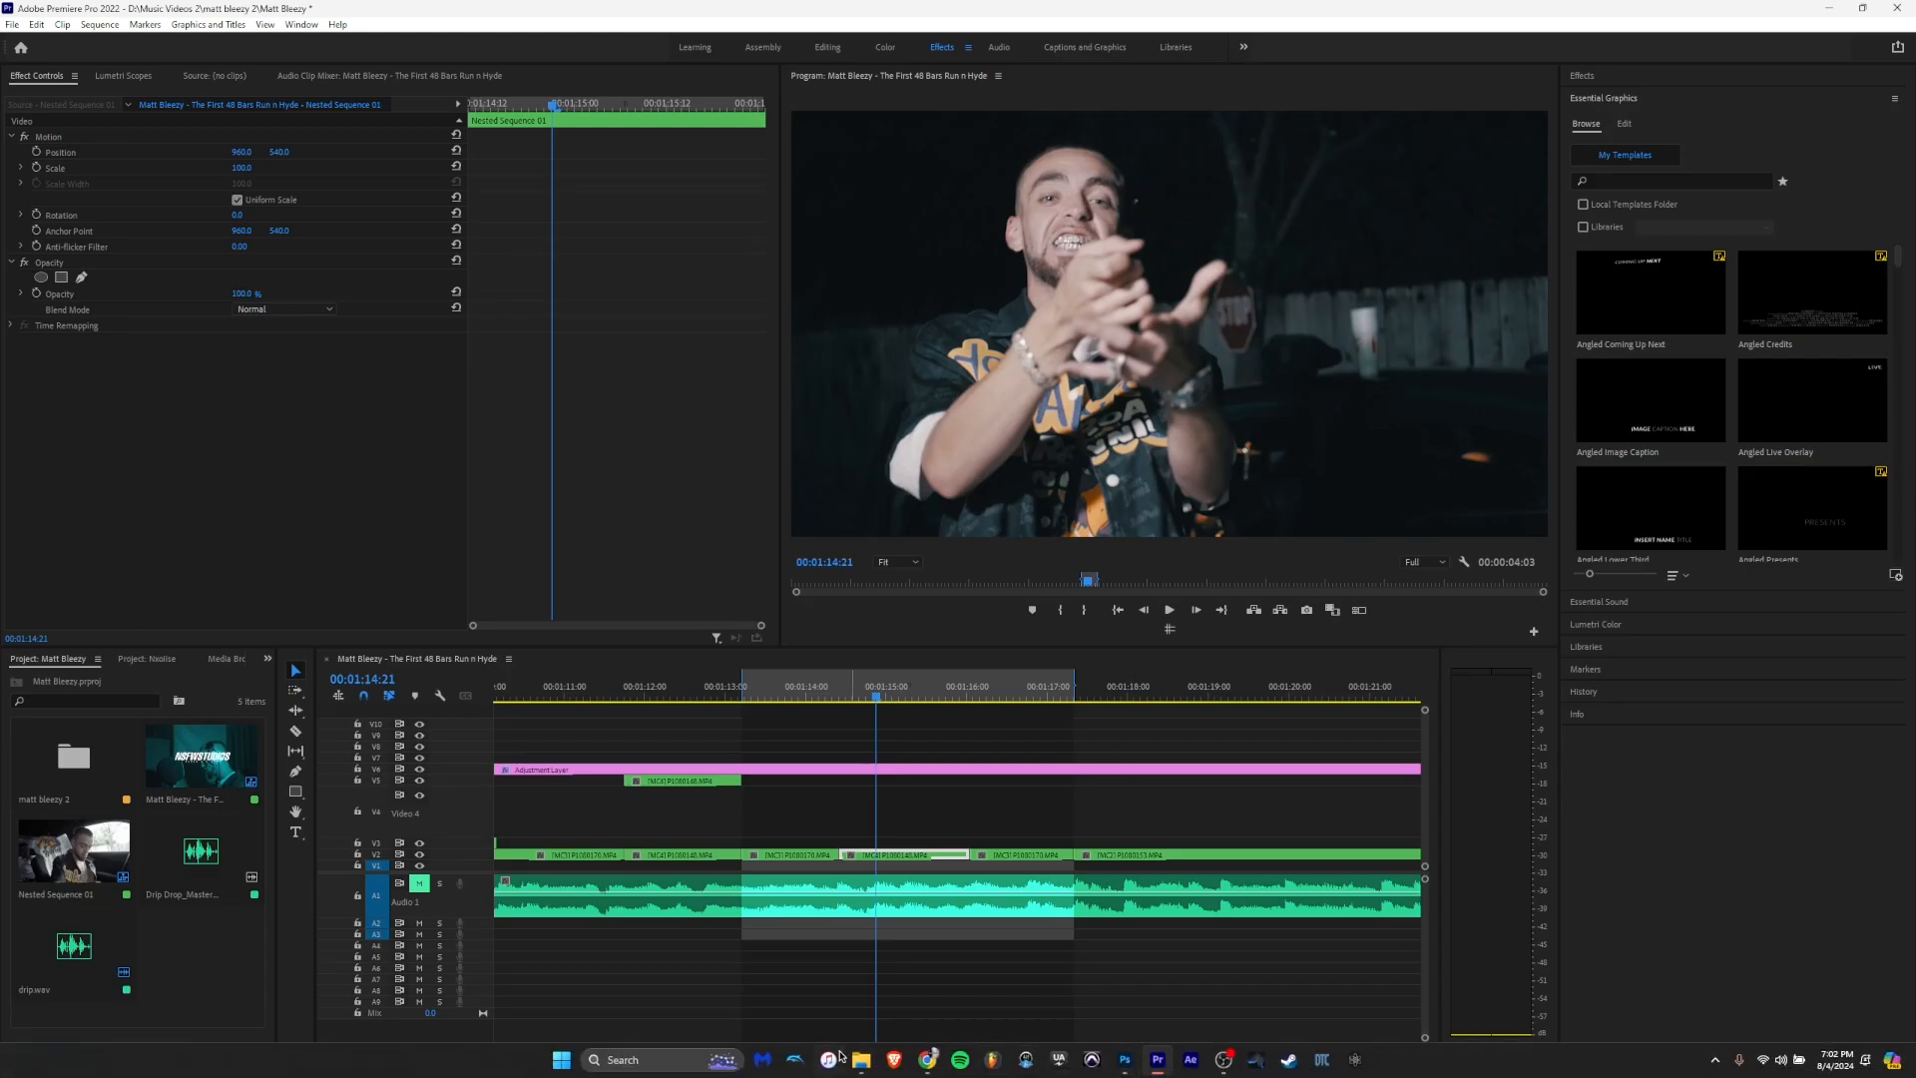
Import the MV 2 folder from Pictures in File Explorer into the Premiere Pro project and preview Artboard 1.jpg and Artboard 11.jpg
click(860, 1060)
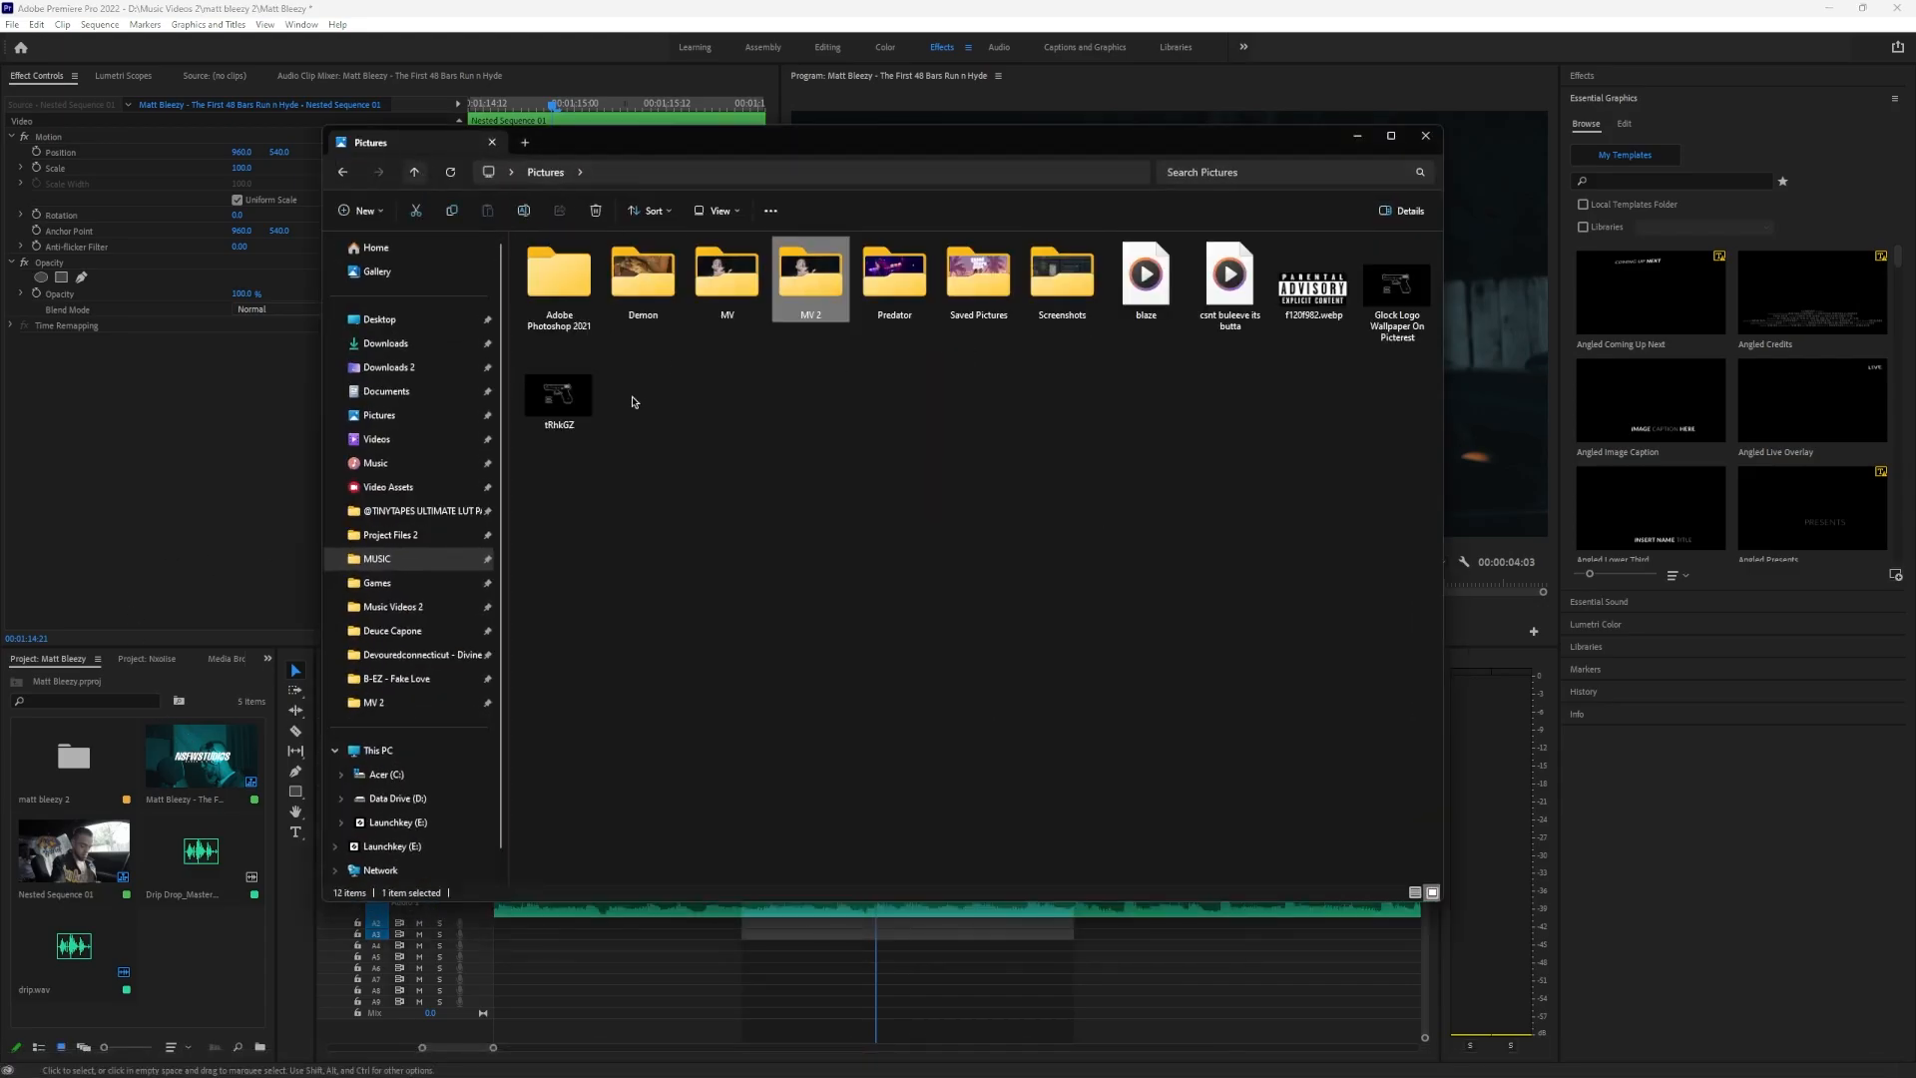
drag(805, 286, 209, 948)
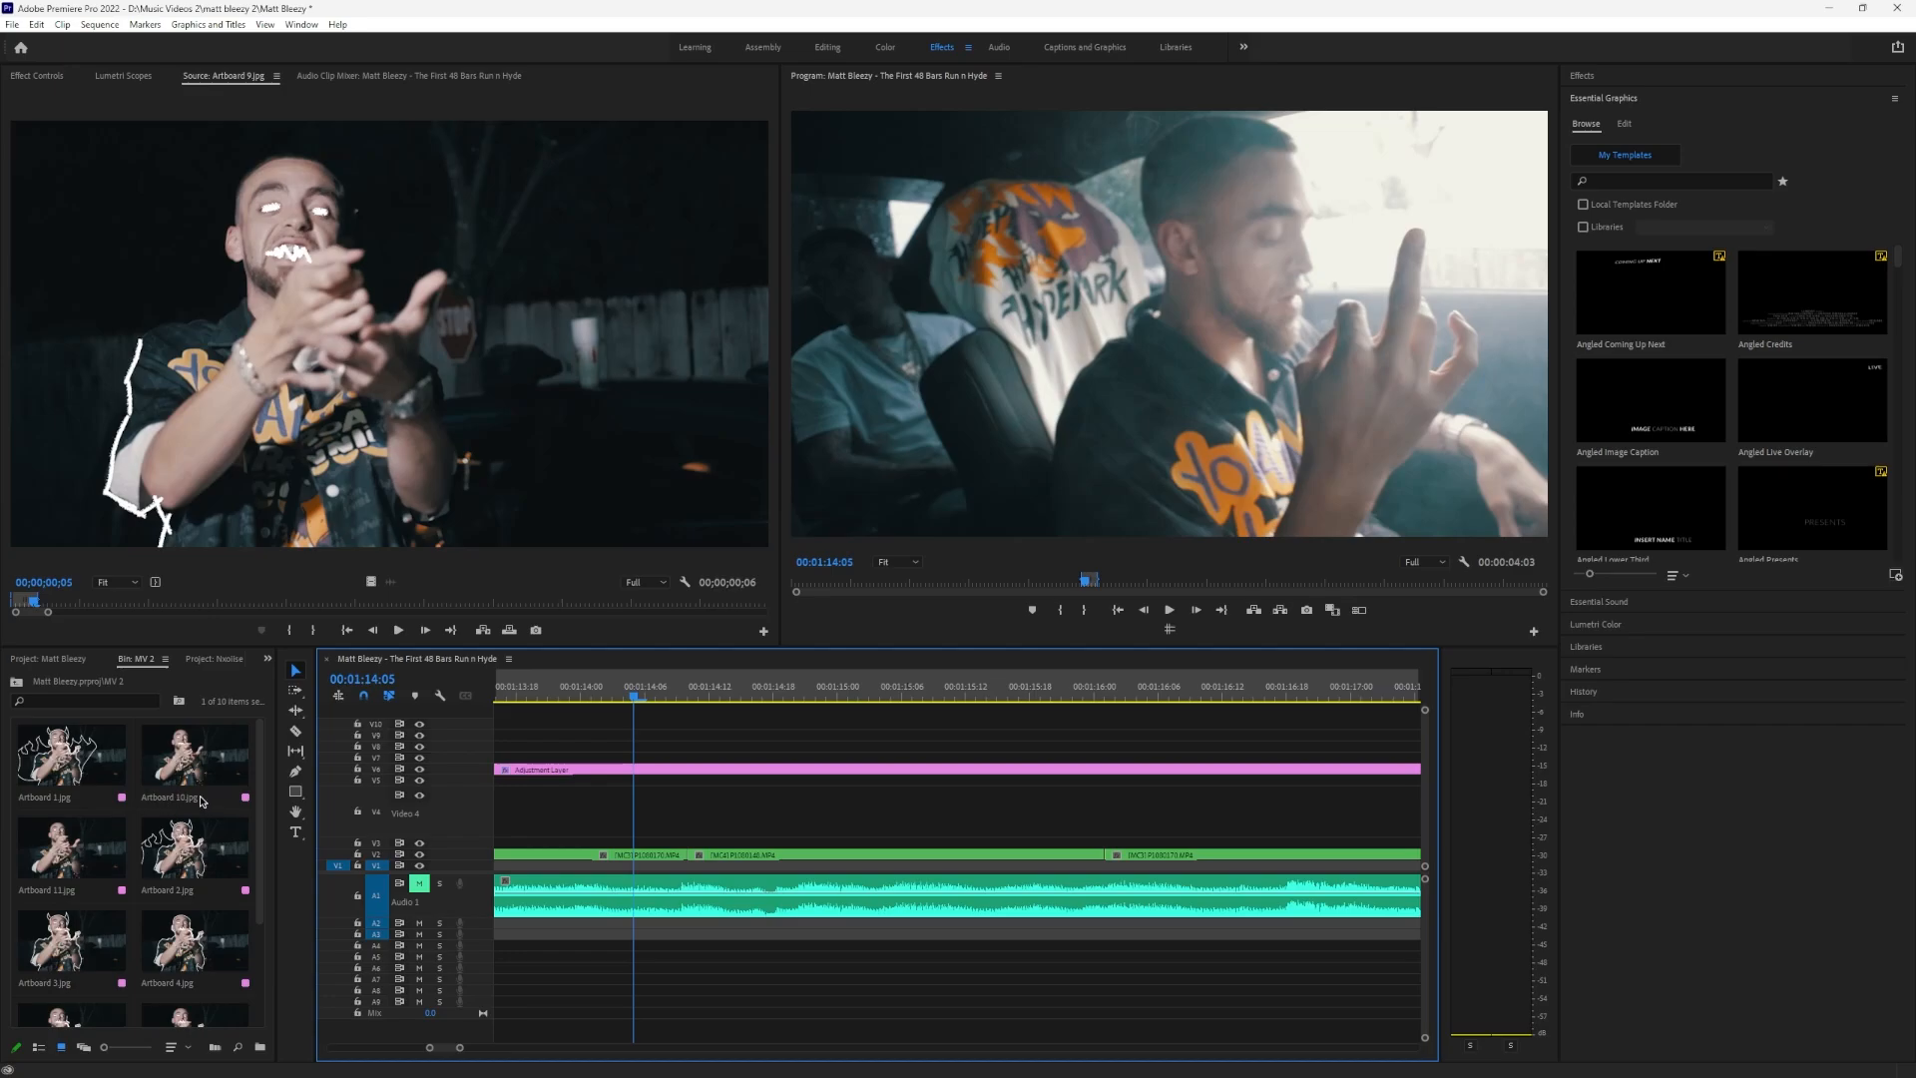
double_click(118, 769)
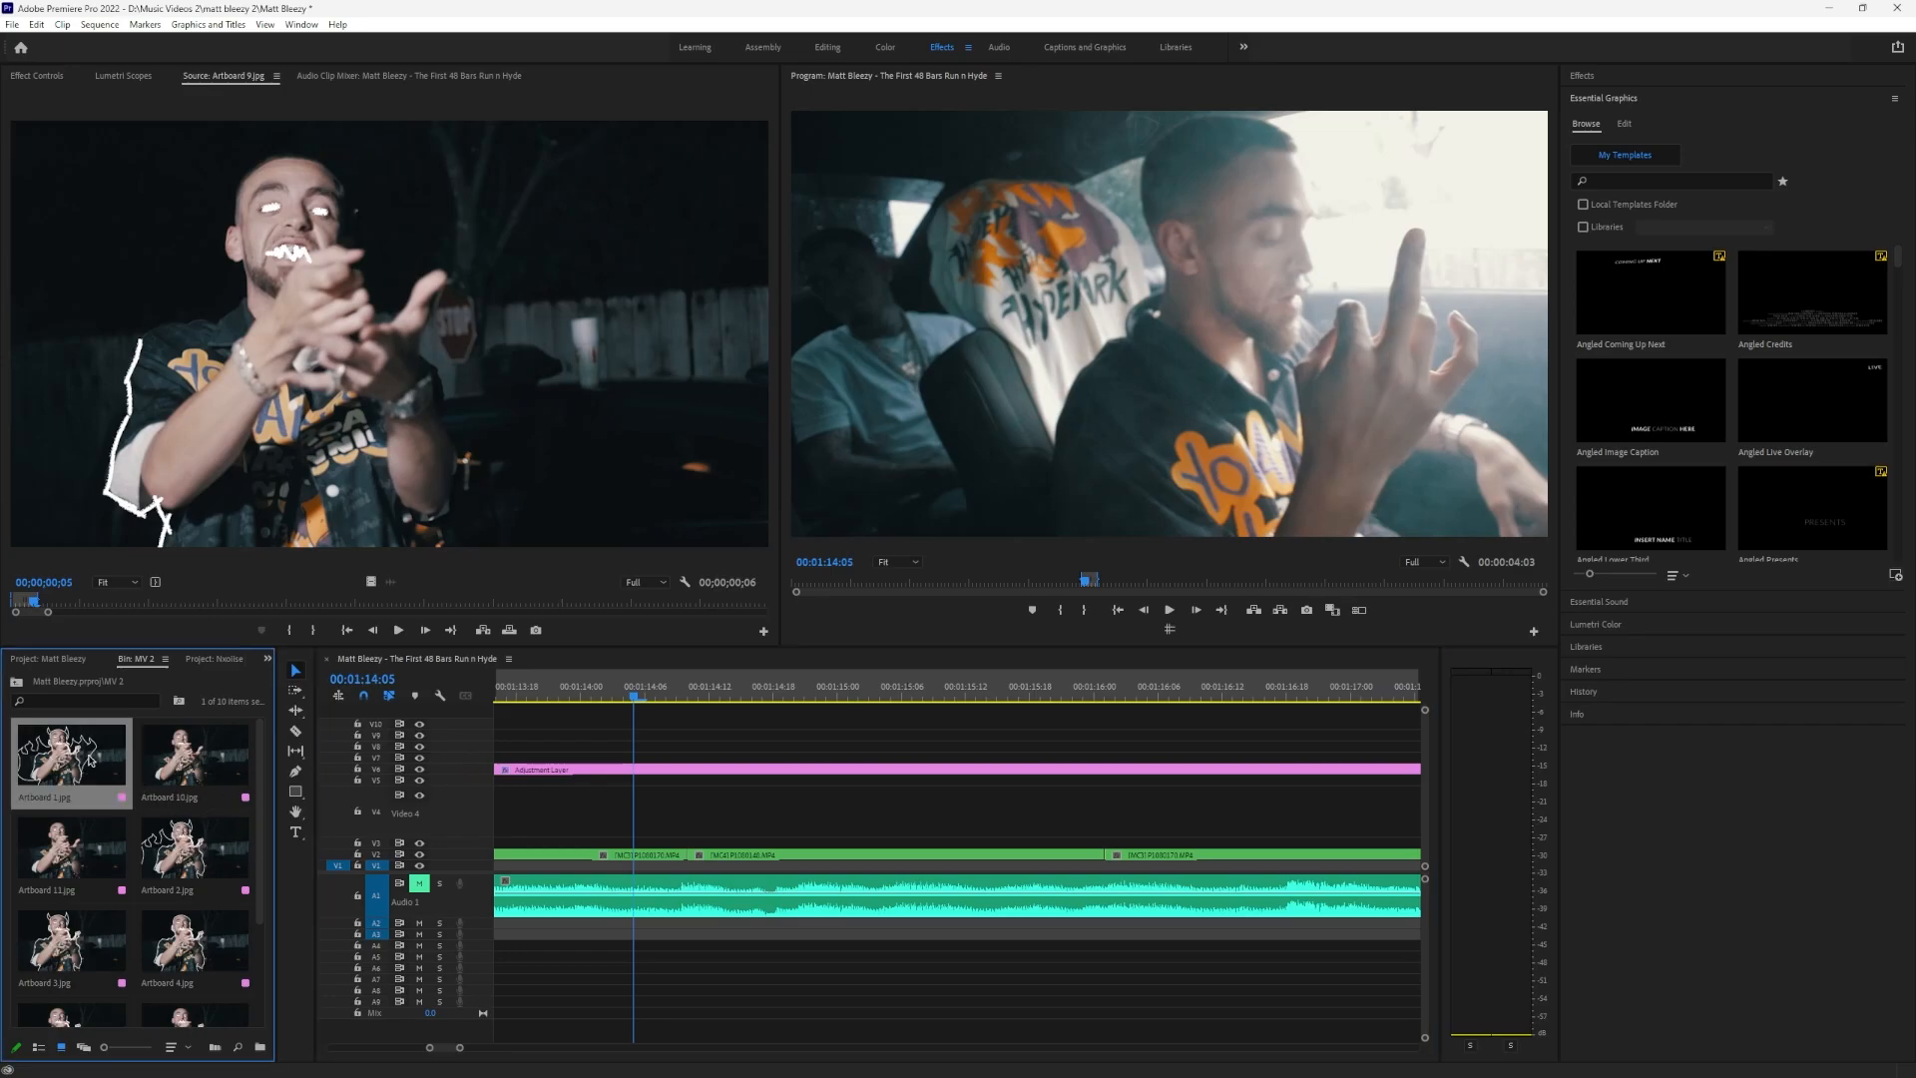
double_click(82, 853)
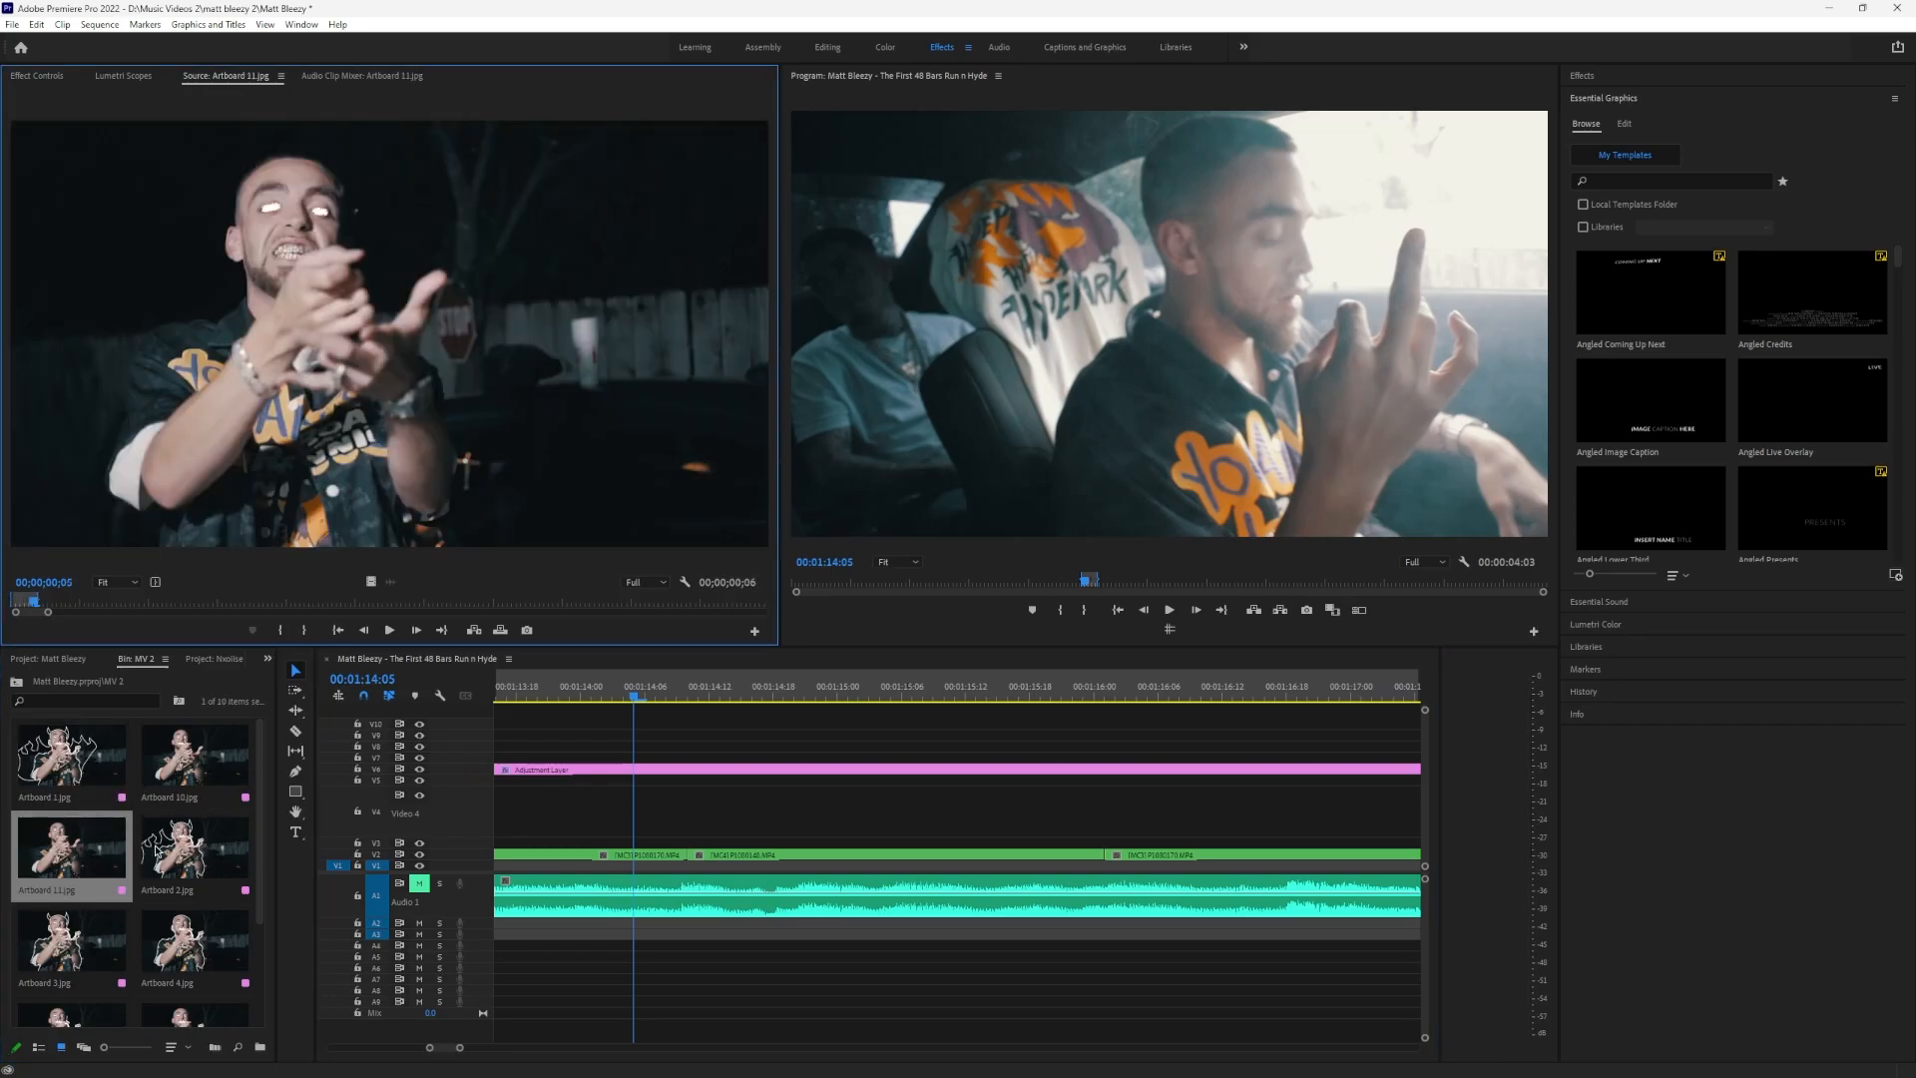
Place the artboard images end to end on Video 4 from 00:01:14:23, starting with Artboard 11.jpg and progressing to the more complete drawings
drag(157, 850, 852, 812)
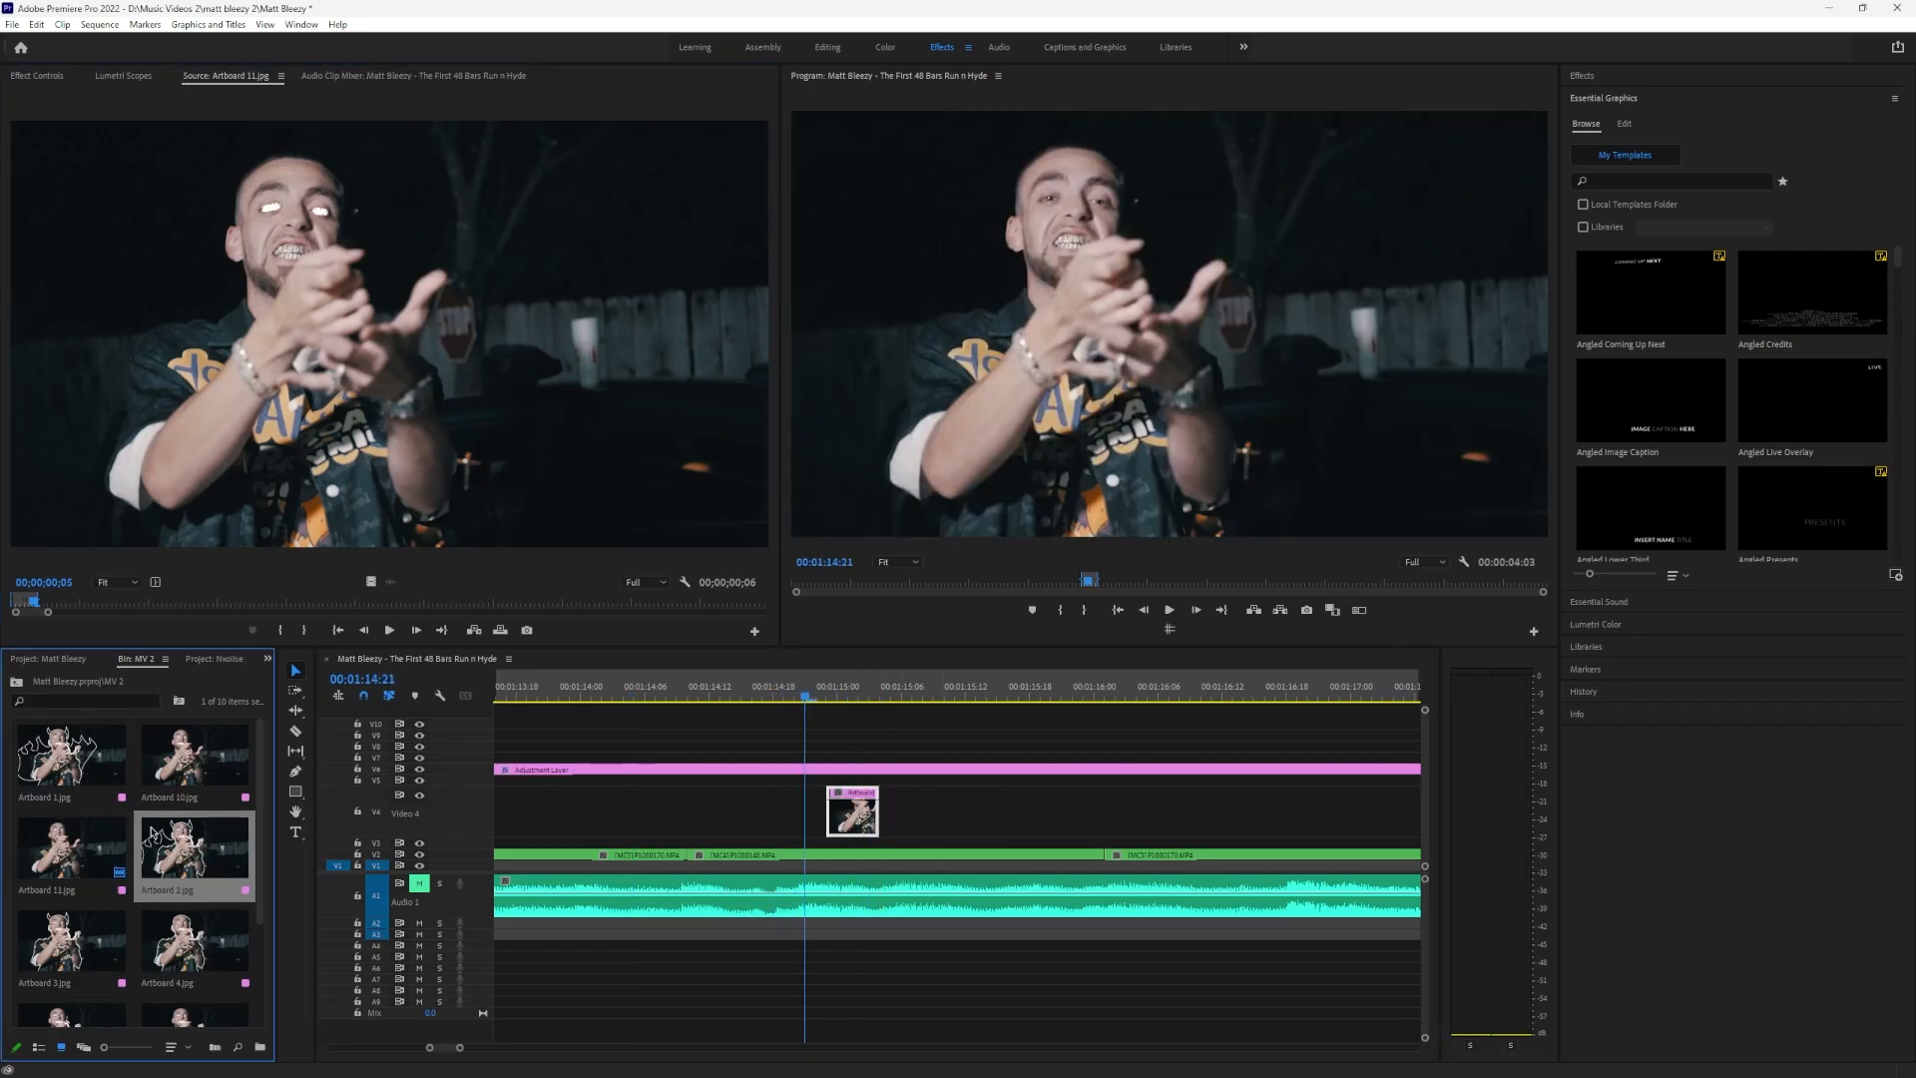
scroll(153, 833, down, 3)
drag(195, 970, 901, 812)
drag(79, 968, 966, 814)
drag(194, 876, 1016, 814)
drag(75, 878, 1068, 813)
drag(190, 788, 1121, 813)
drag(75, 788, 1176, 814)
scroll(165, 823, up, 1)
drag(184, 793, 1229, 814)
scroll(160, 828, up, 1)
drag(60, 763, 1283, 814)
Shorten the artboard clips on Video 4 into a rapid sequence, extend the closing Artboard 1.jpg clip and play back the animation
double_click(43, 766)
drag(1098, 690, 784, 697)
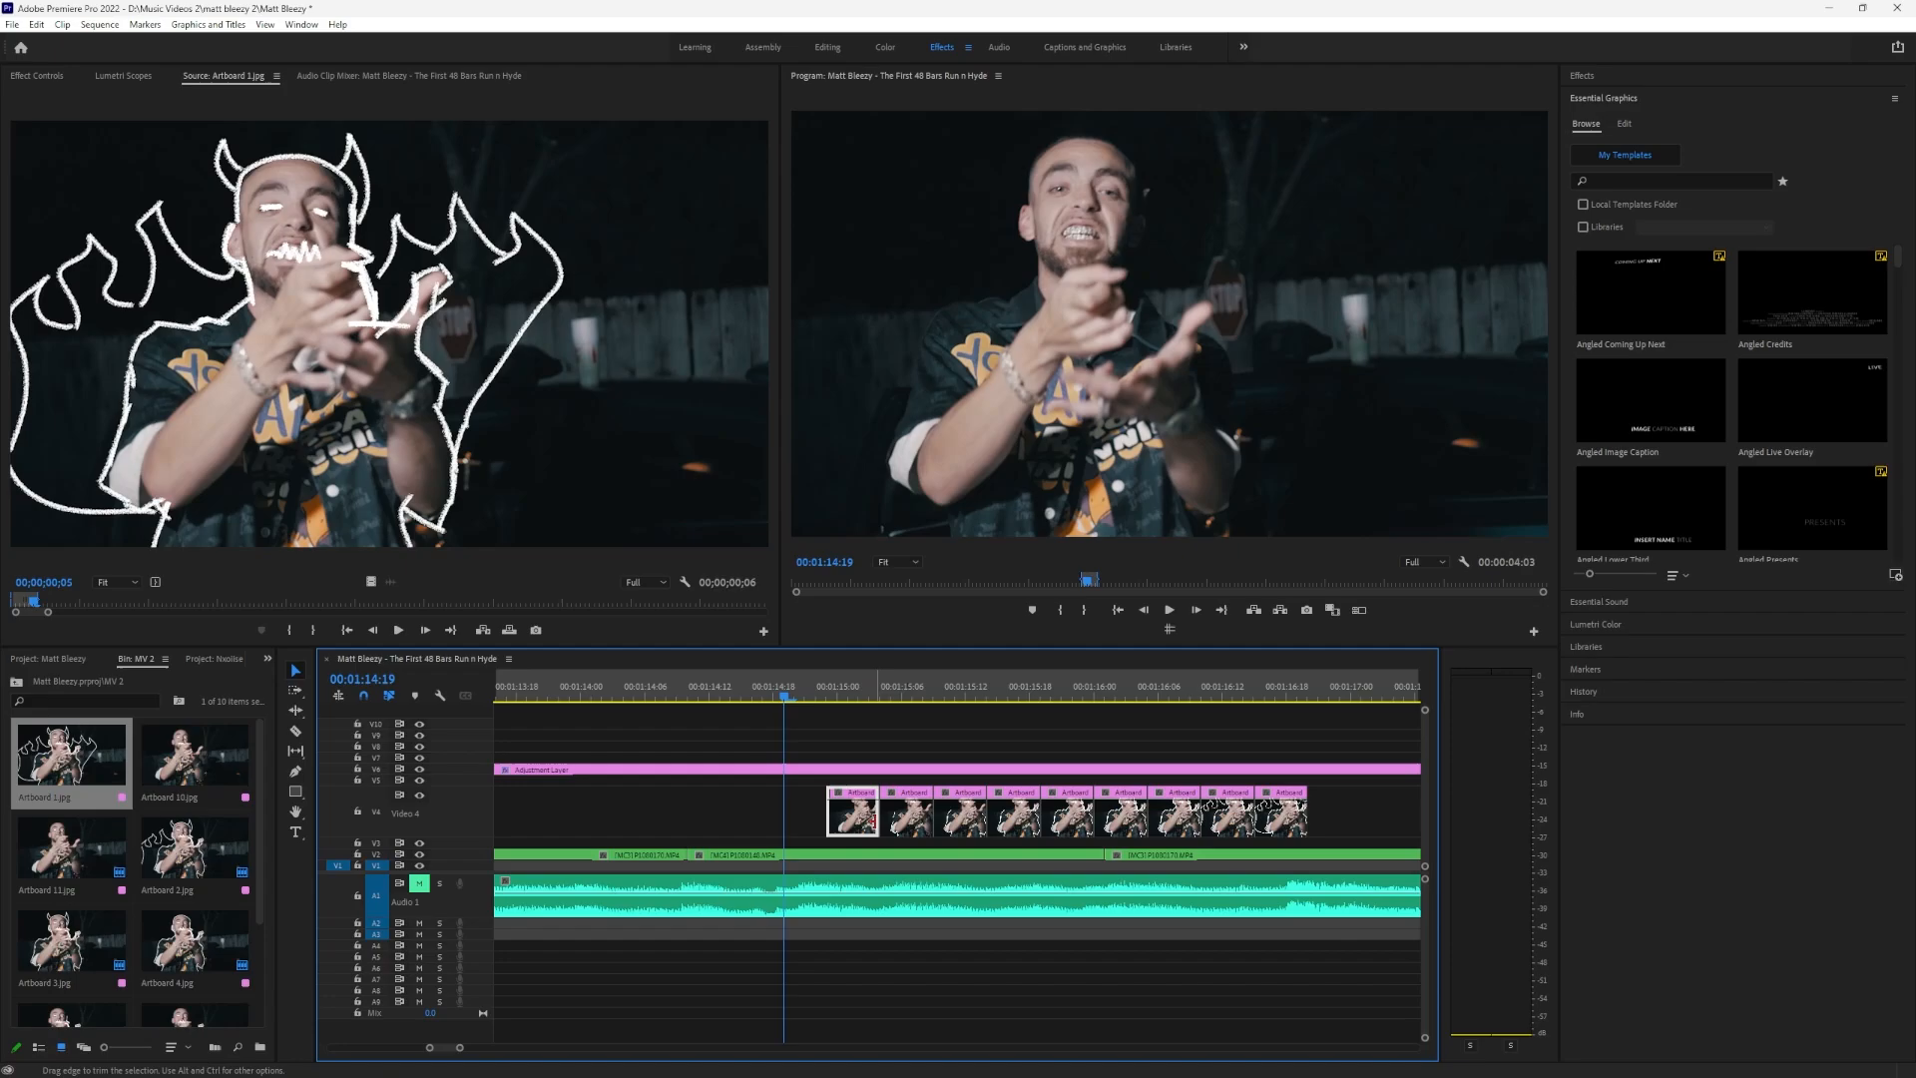
mouse_move(878, 811)
mouse_down()
mouse_move(853, 823)
mouse_move(923, 818)
mouse_move(906, 818)
mouse_up()
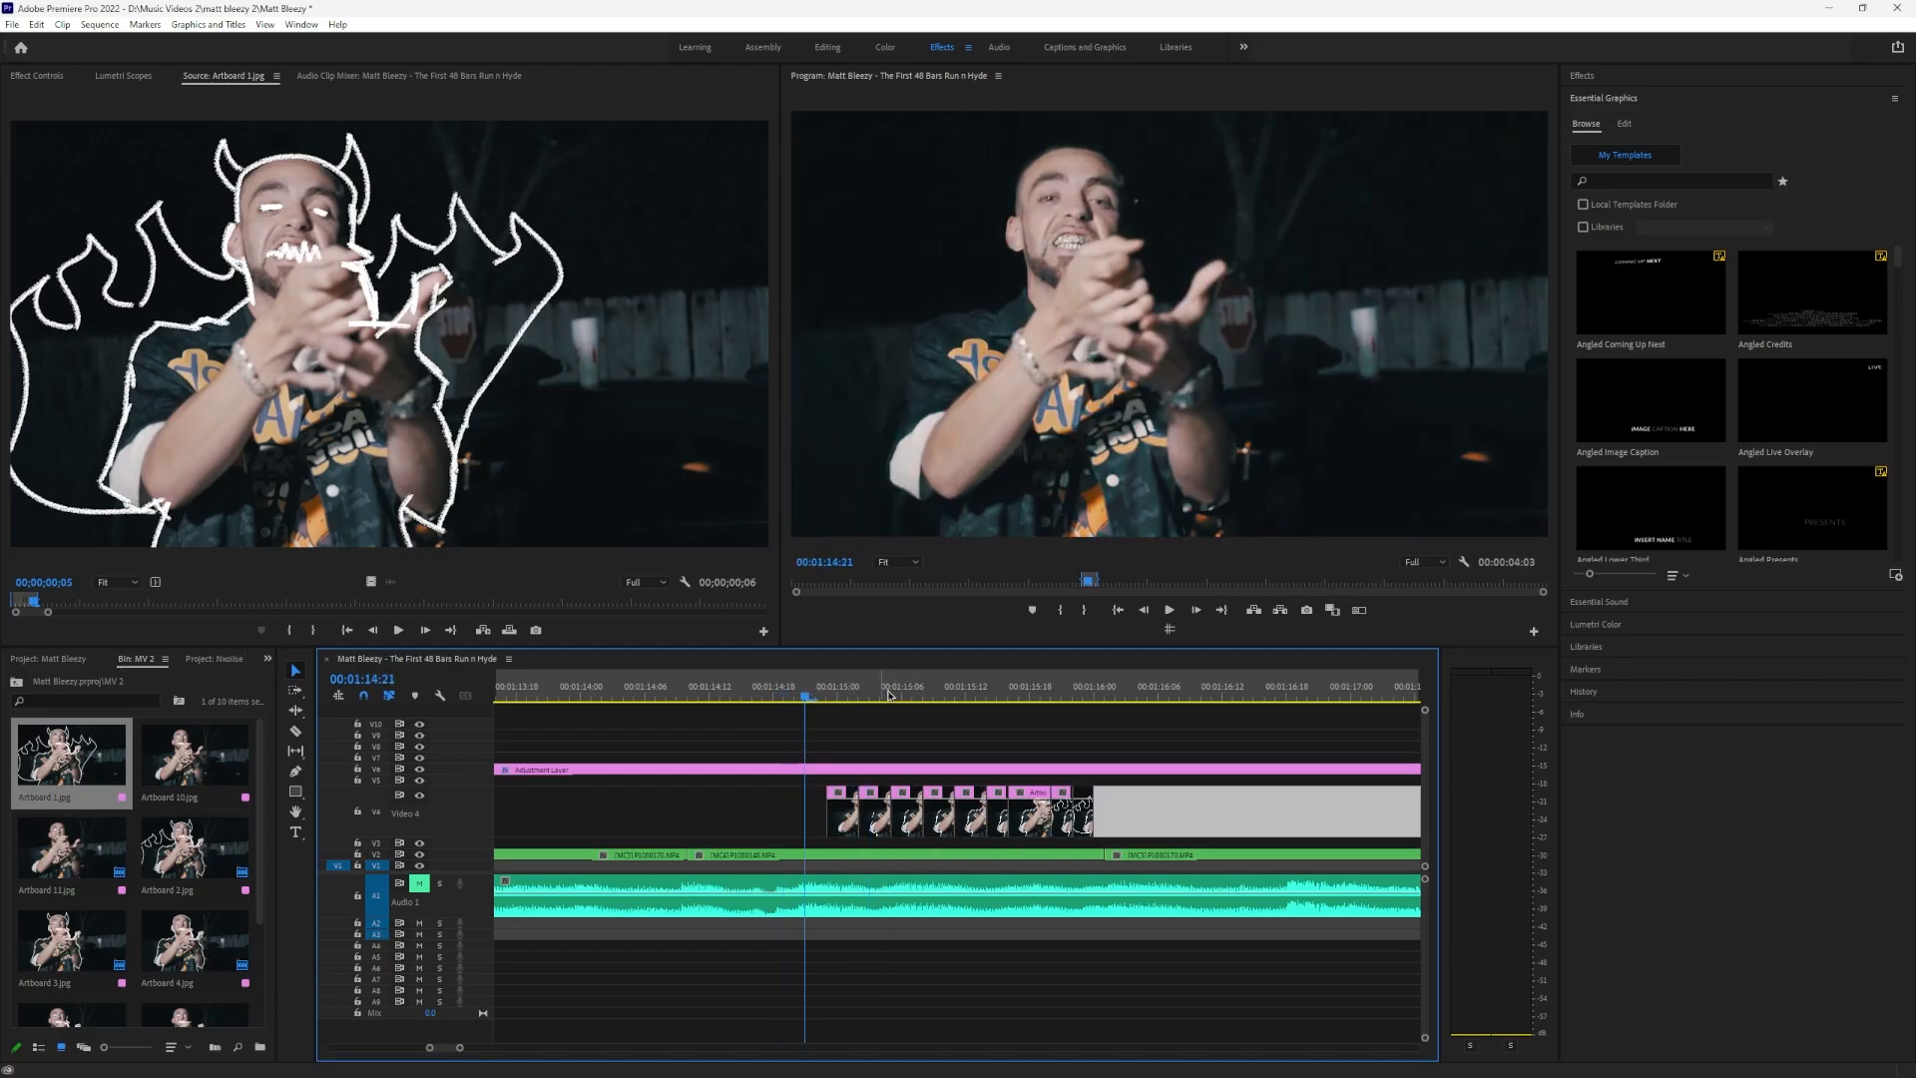
drag(1093, 811, 1287, 808)
key(space)
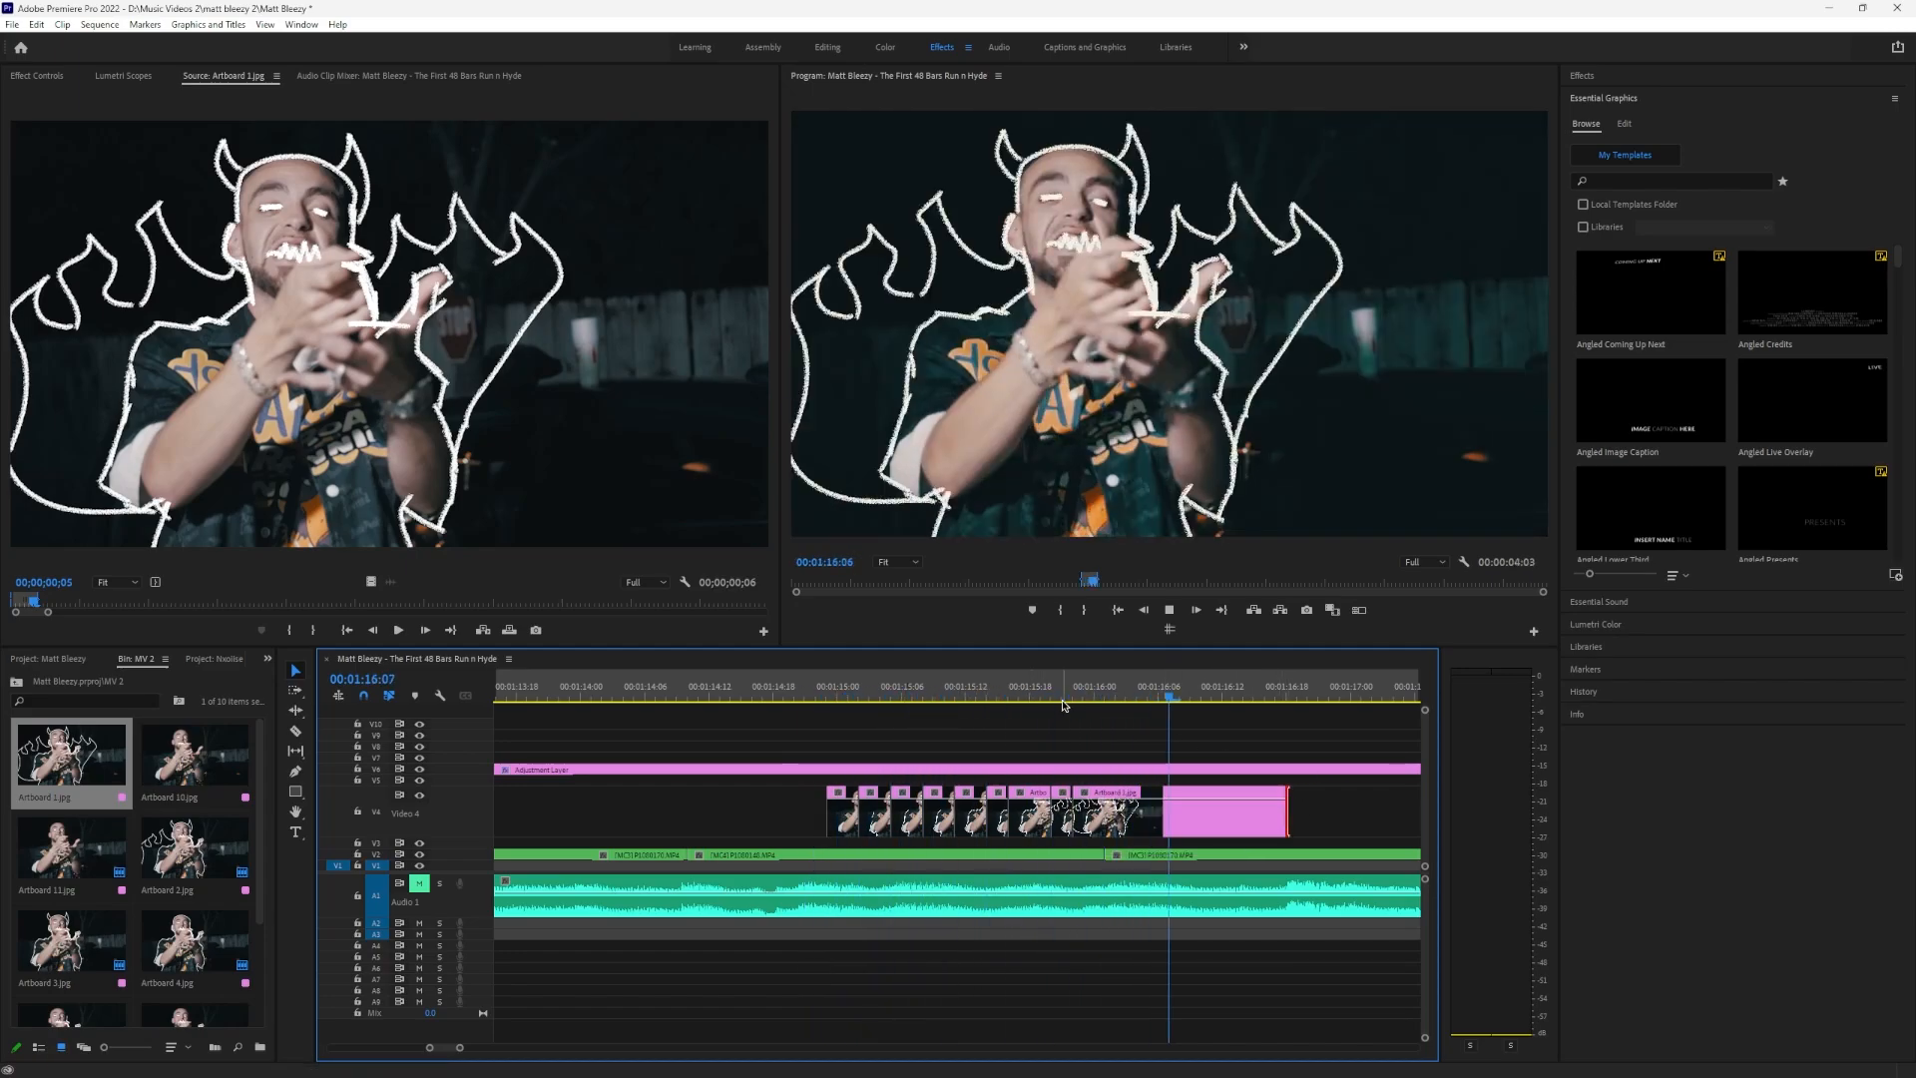
click(789, 696)
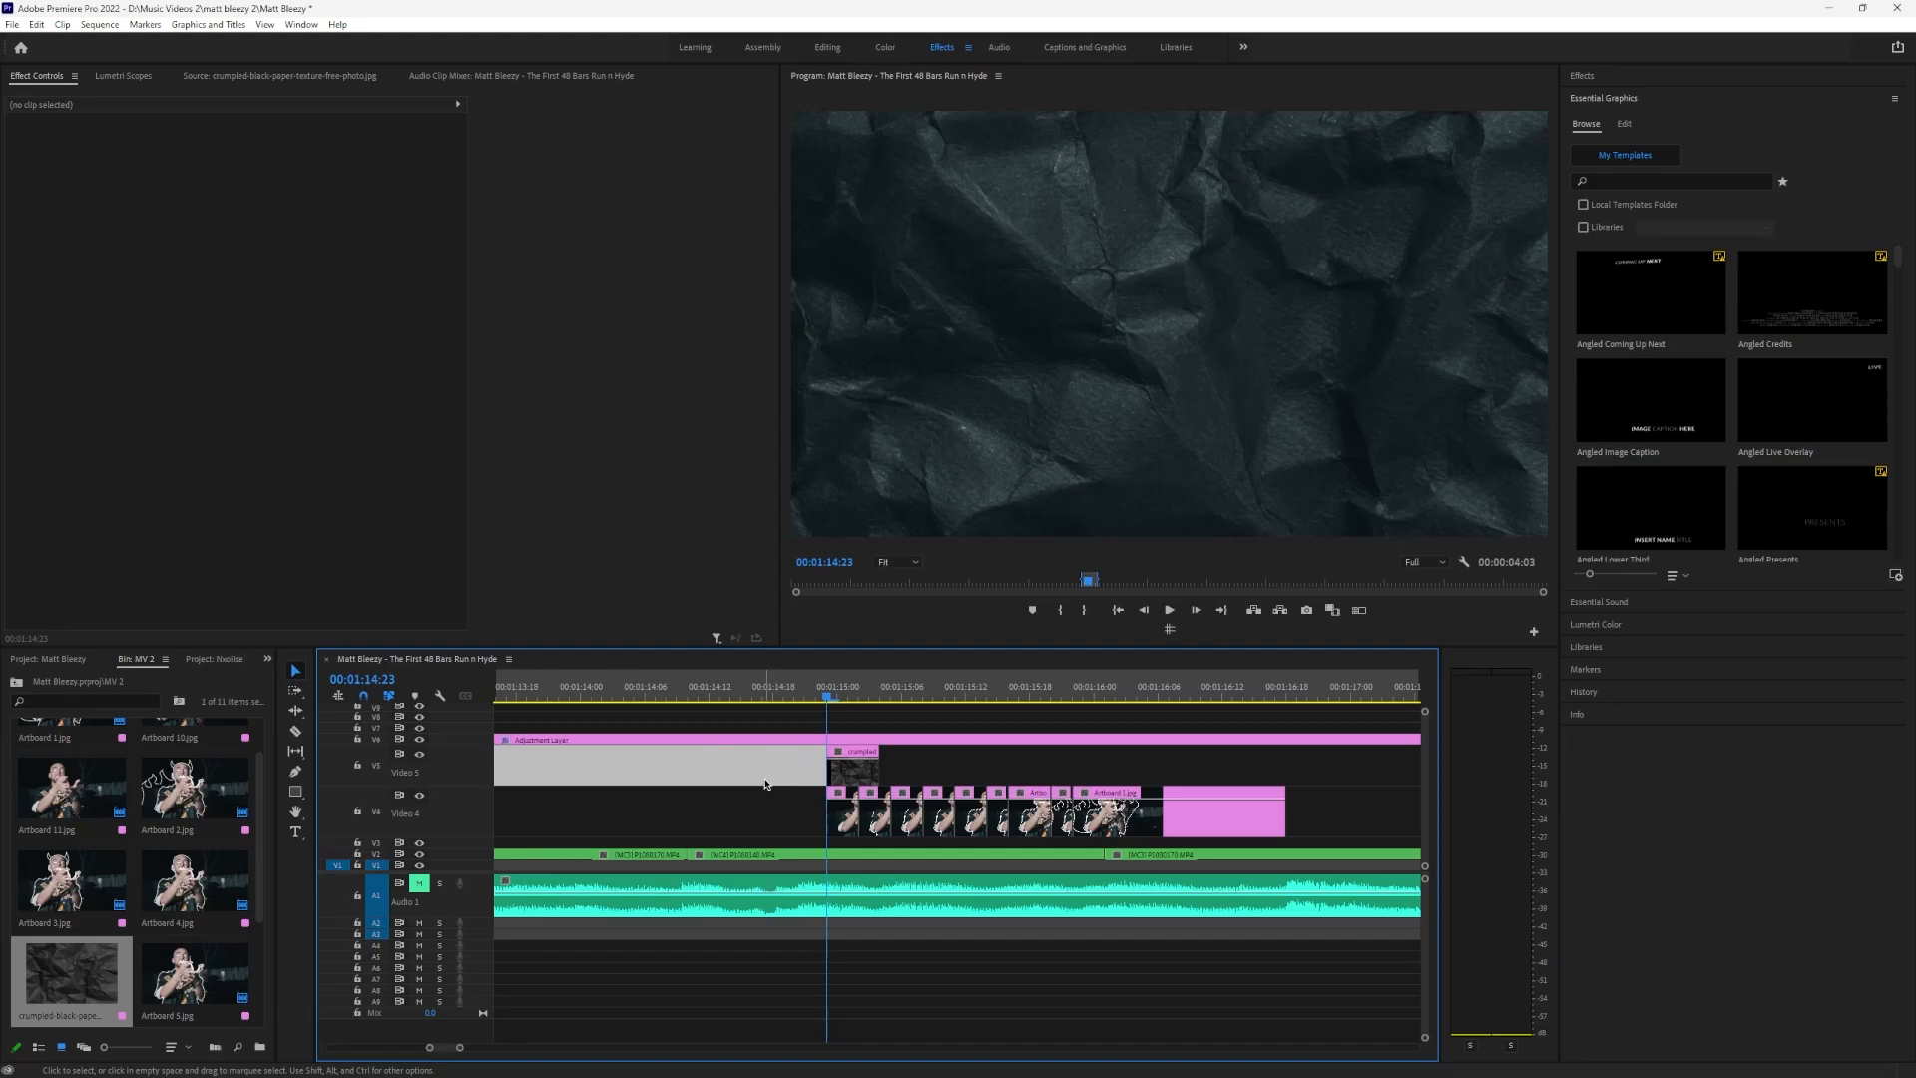
Set the blend mode of the crumpled black paper clip on Video 5 to Screen
right_click(848, 770)
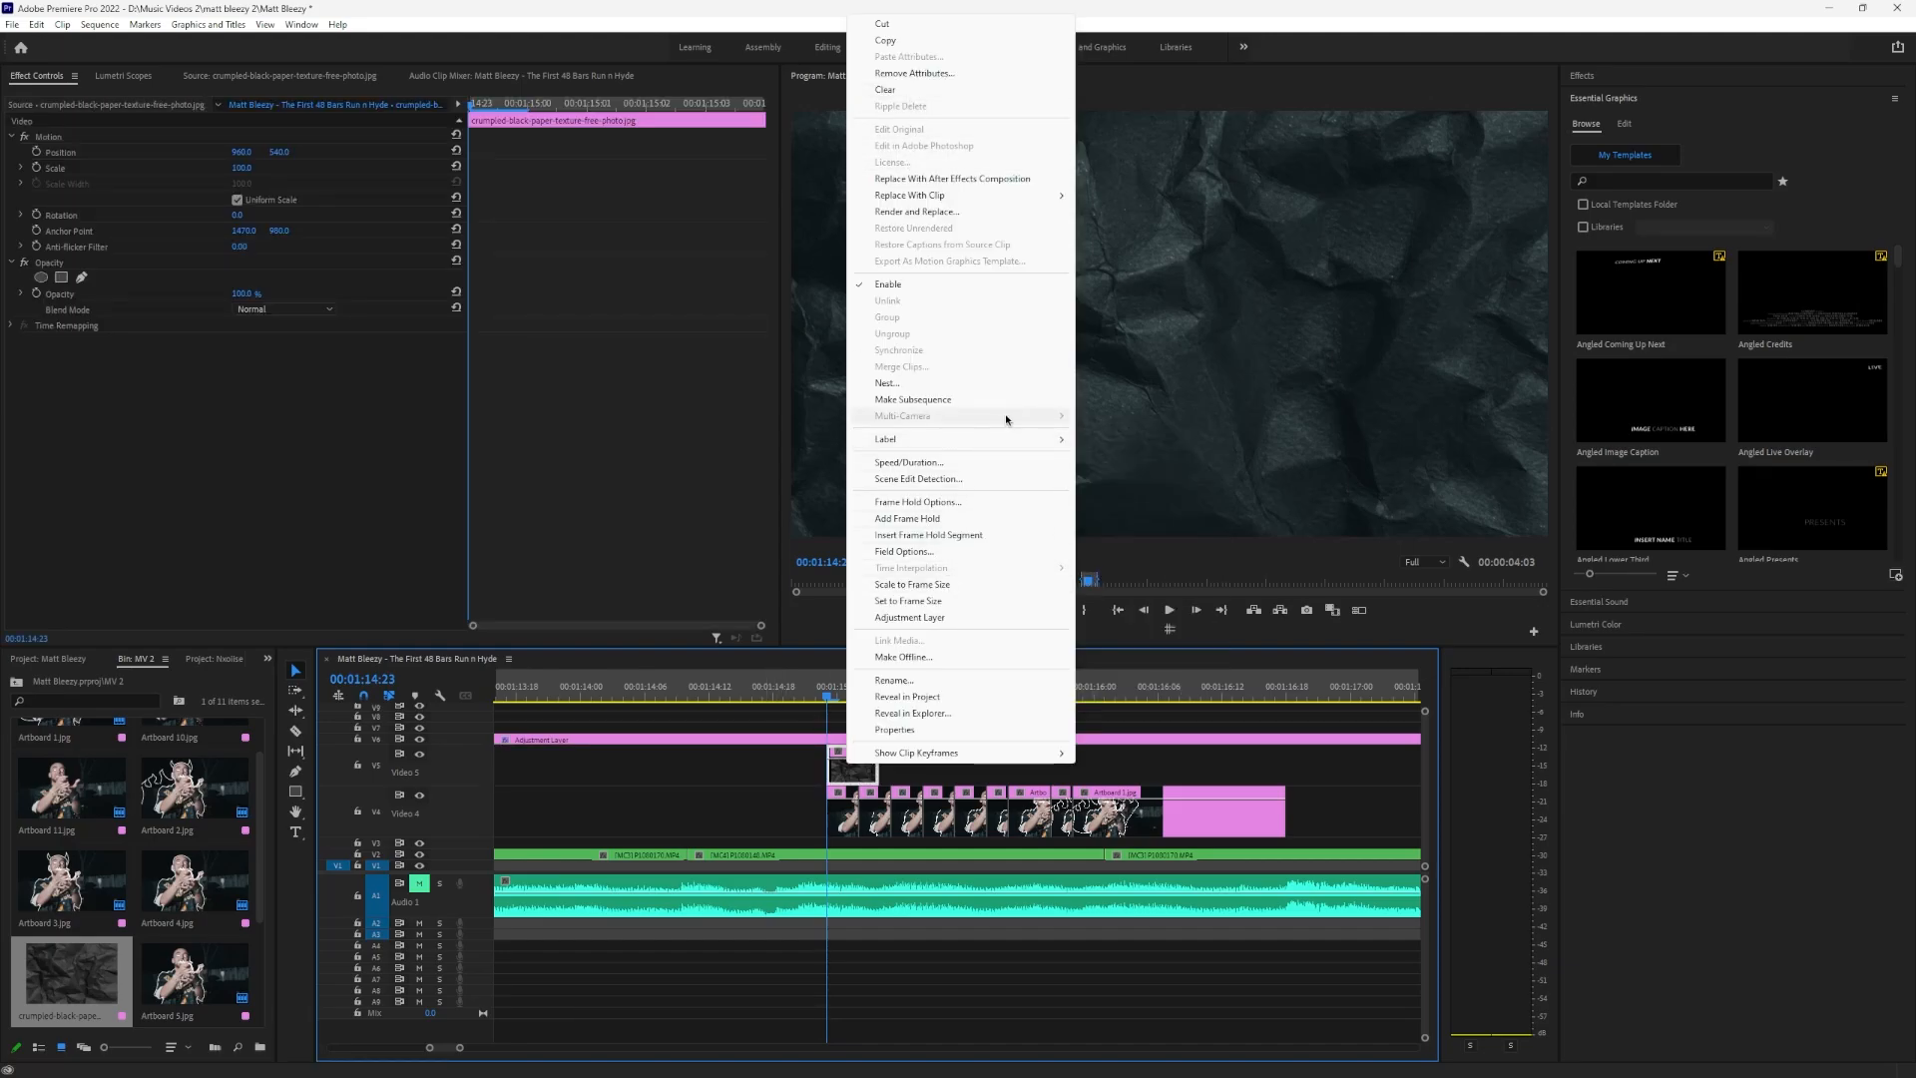
click(245, 341)
click(270, 312)
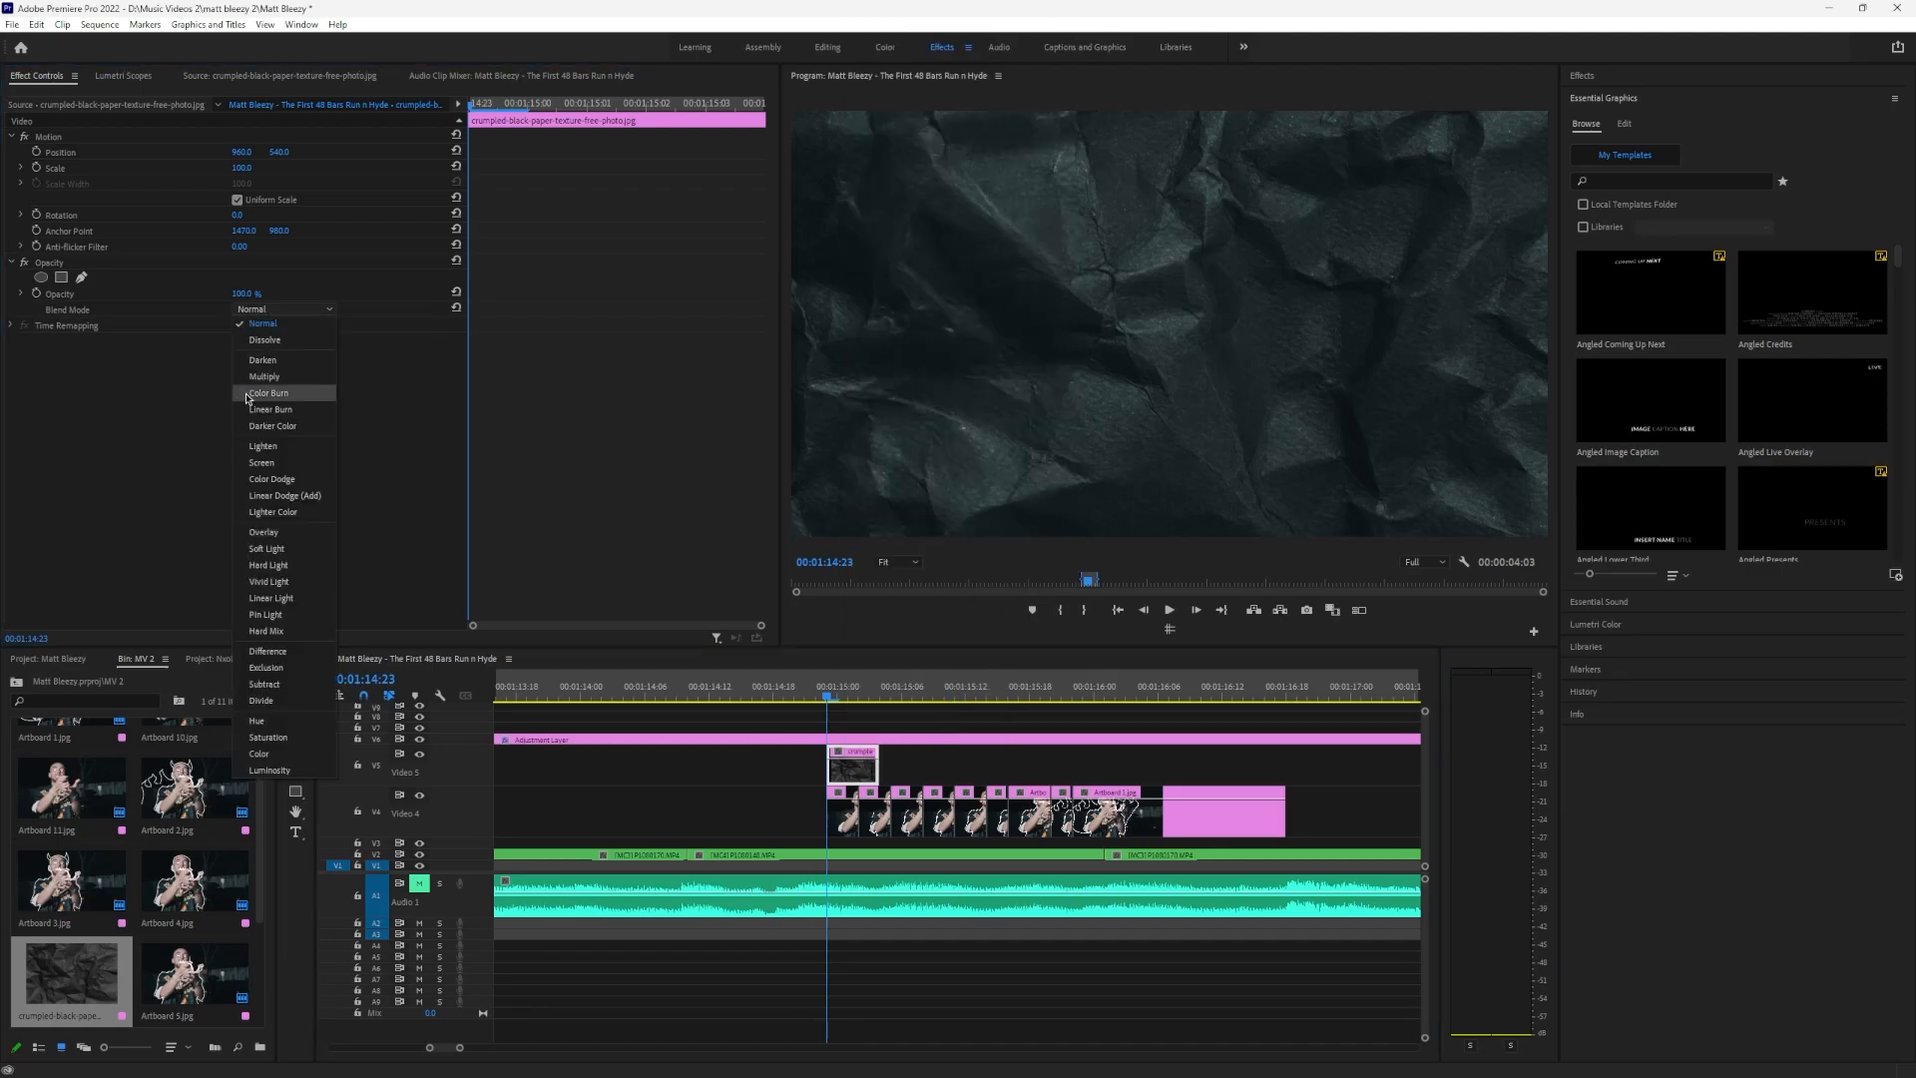
click(263, 462)
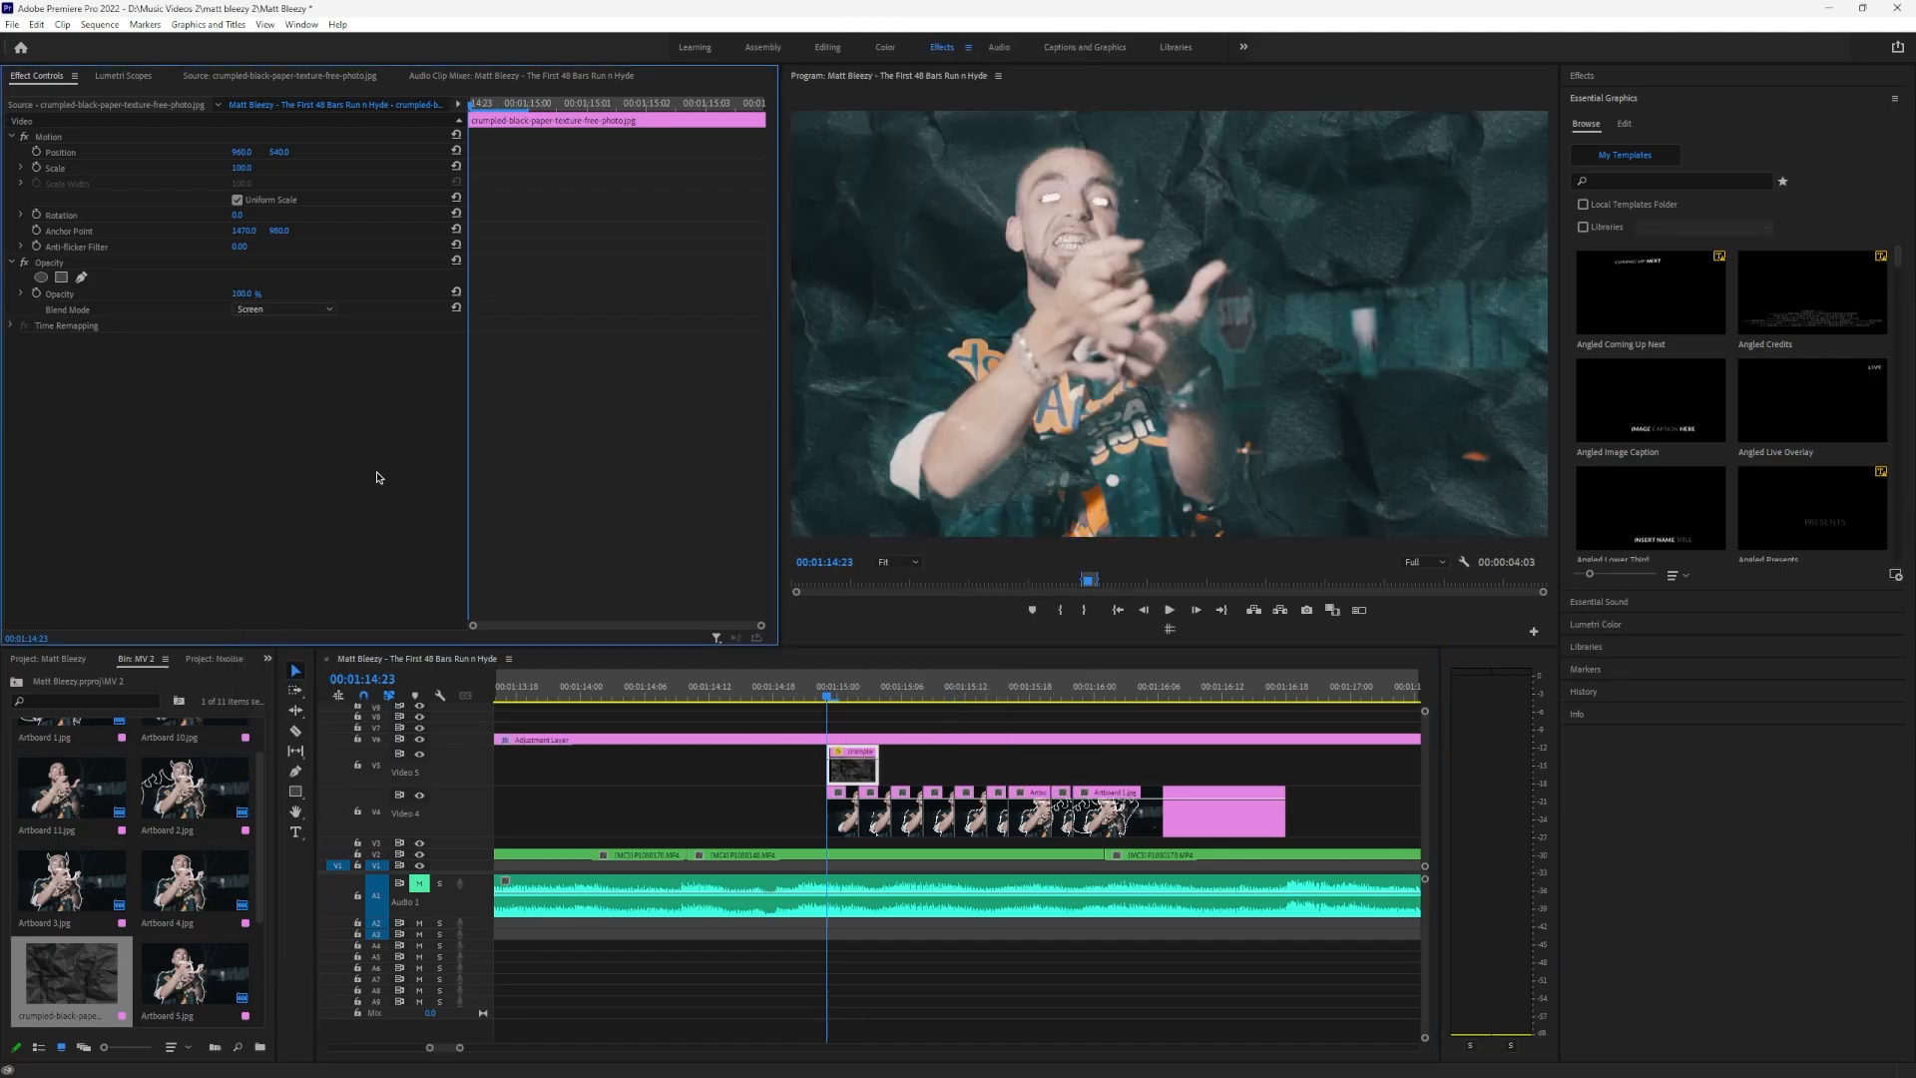
Shorten the crumpled paper clip to the first artboard's length and lower its opacity to about 61%
drag(877, 768, 856, 770)
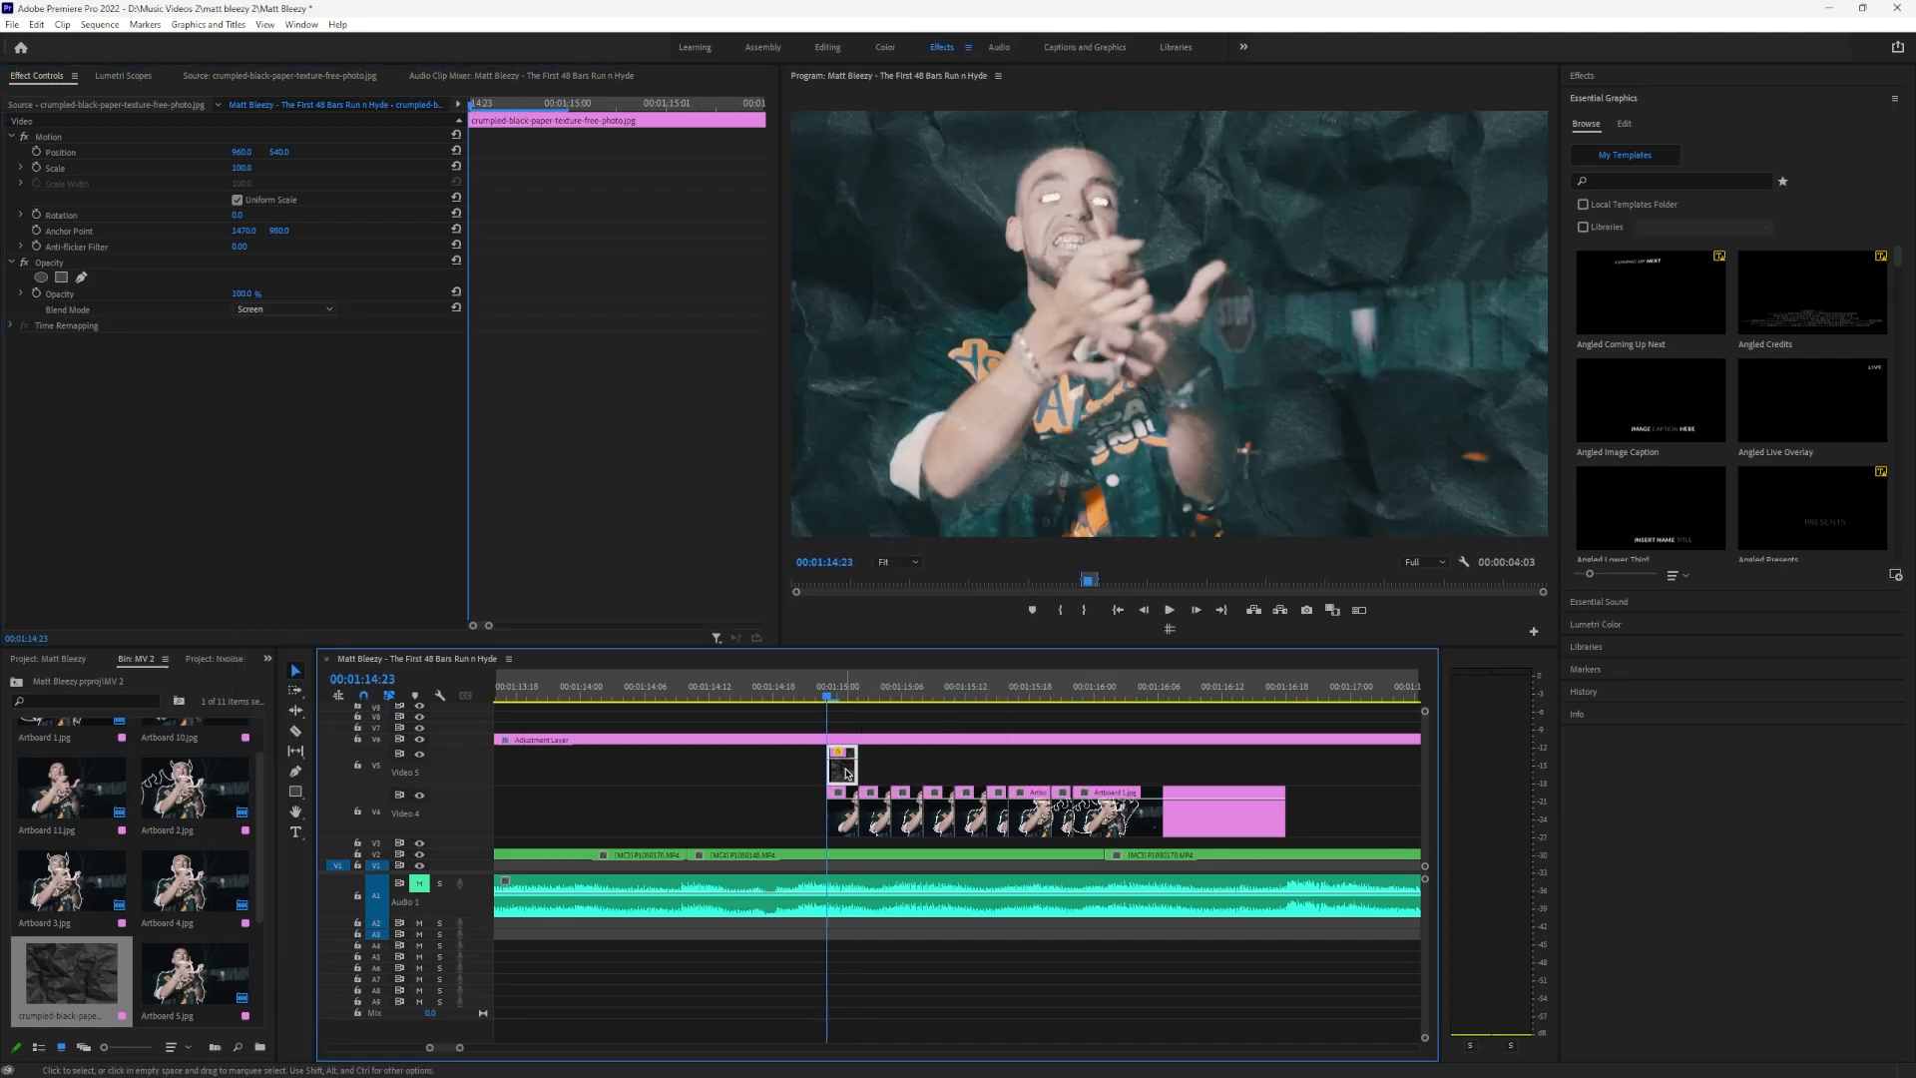
click(229, 225)
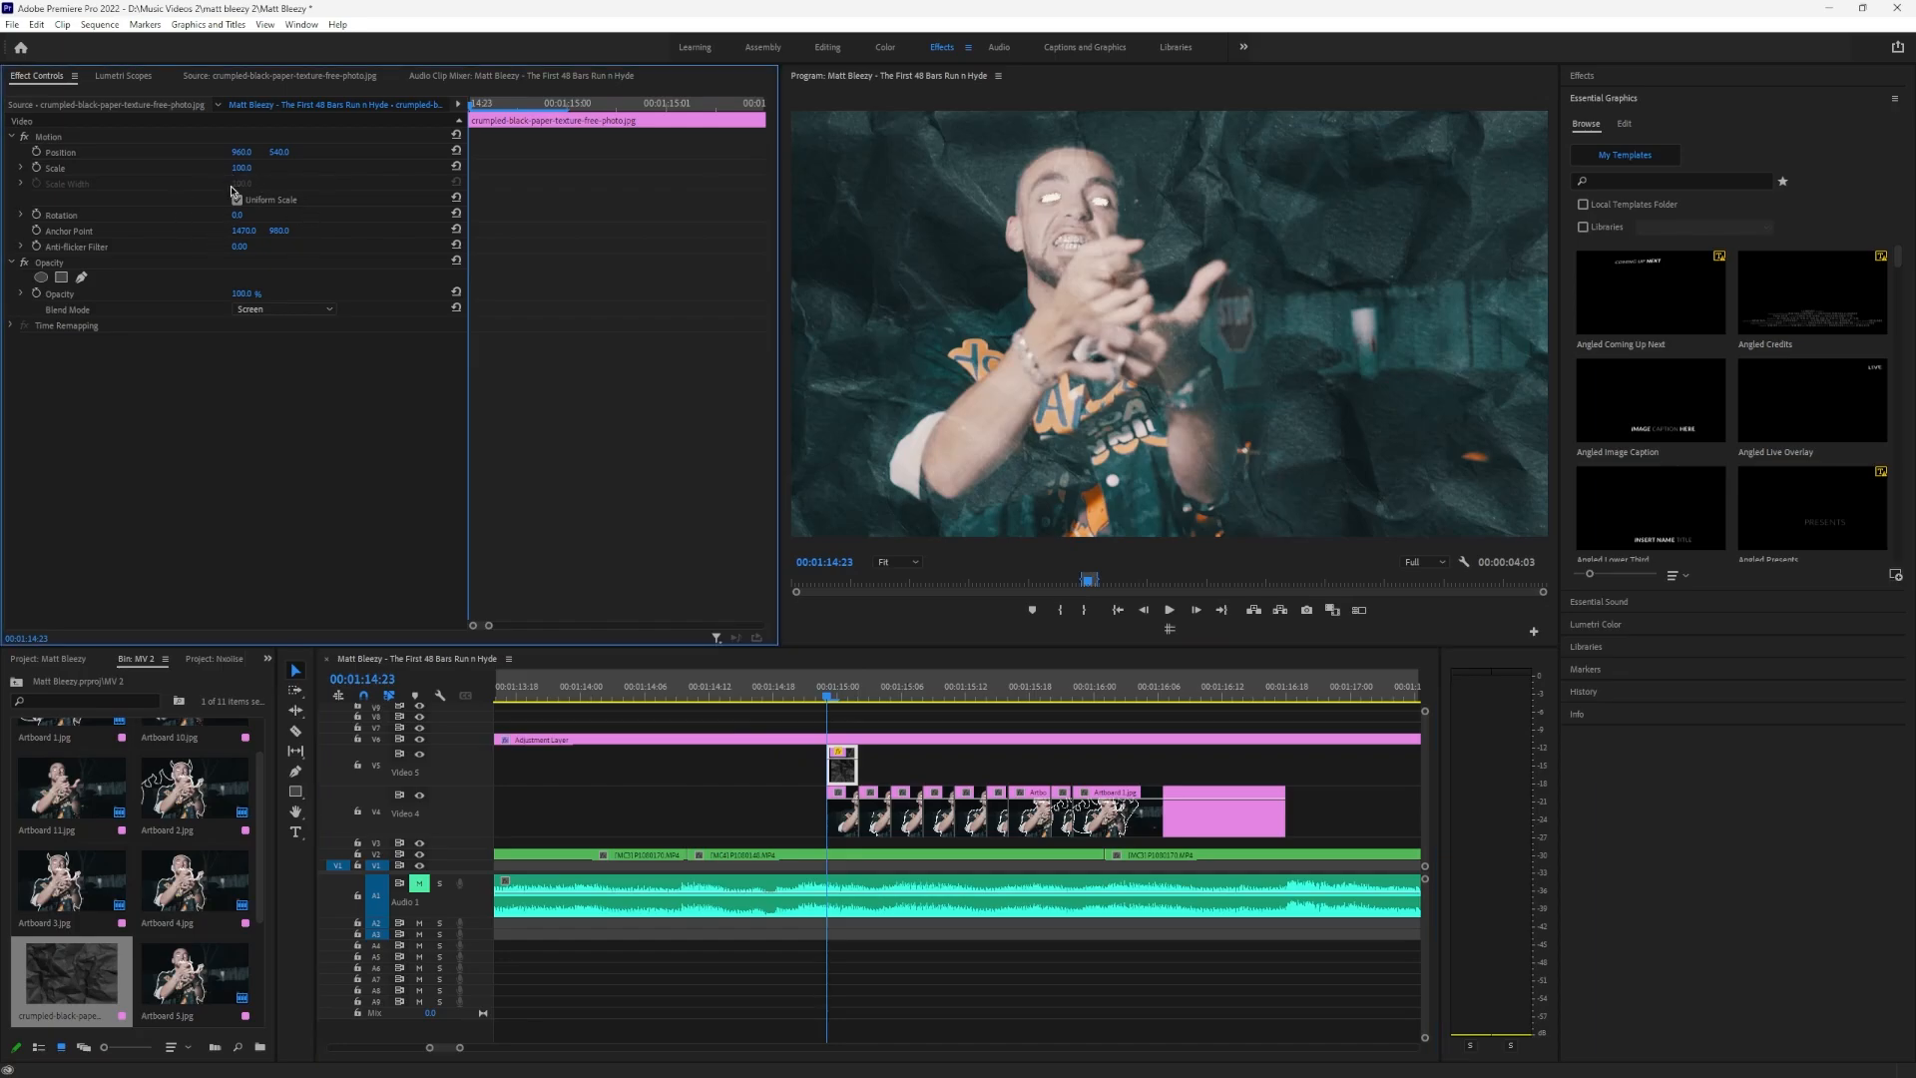
drag(243, 293, 204, 294)
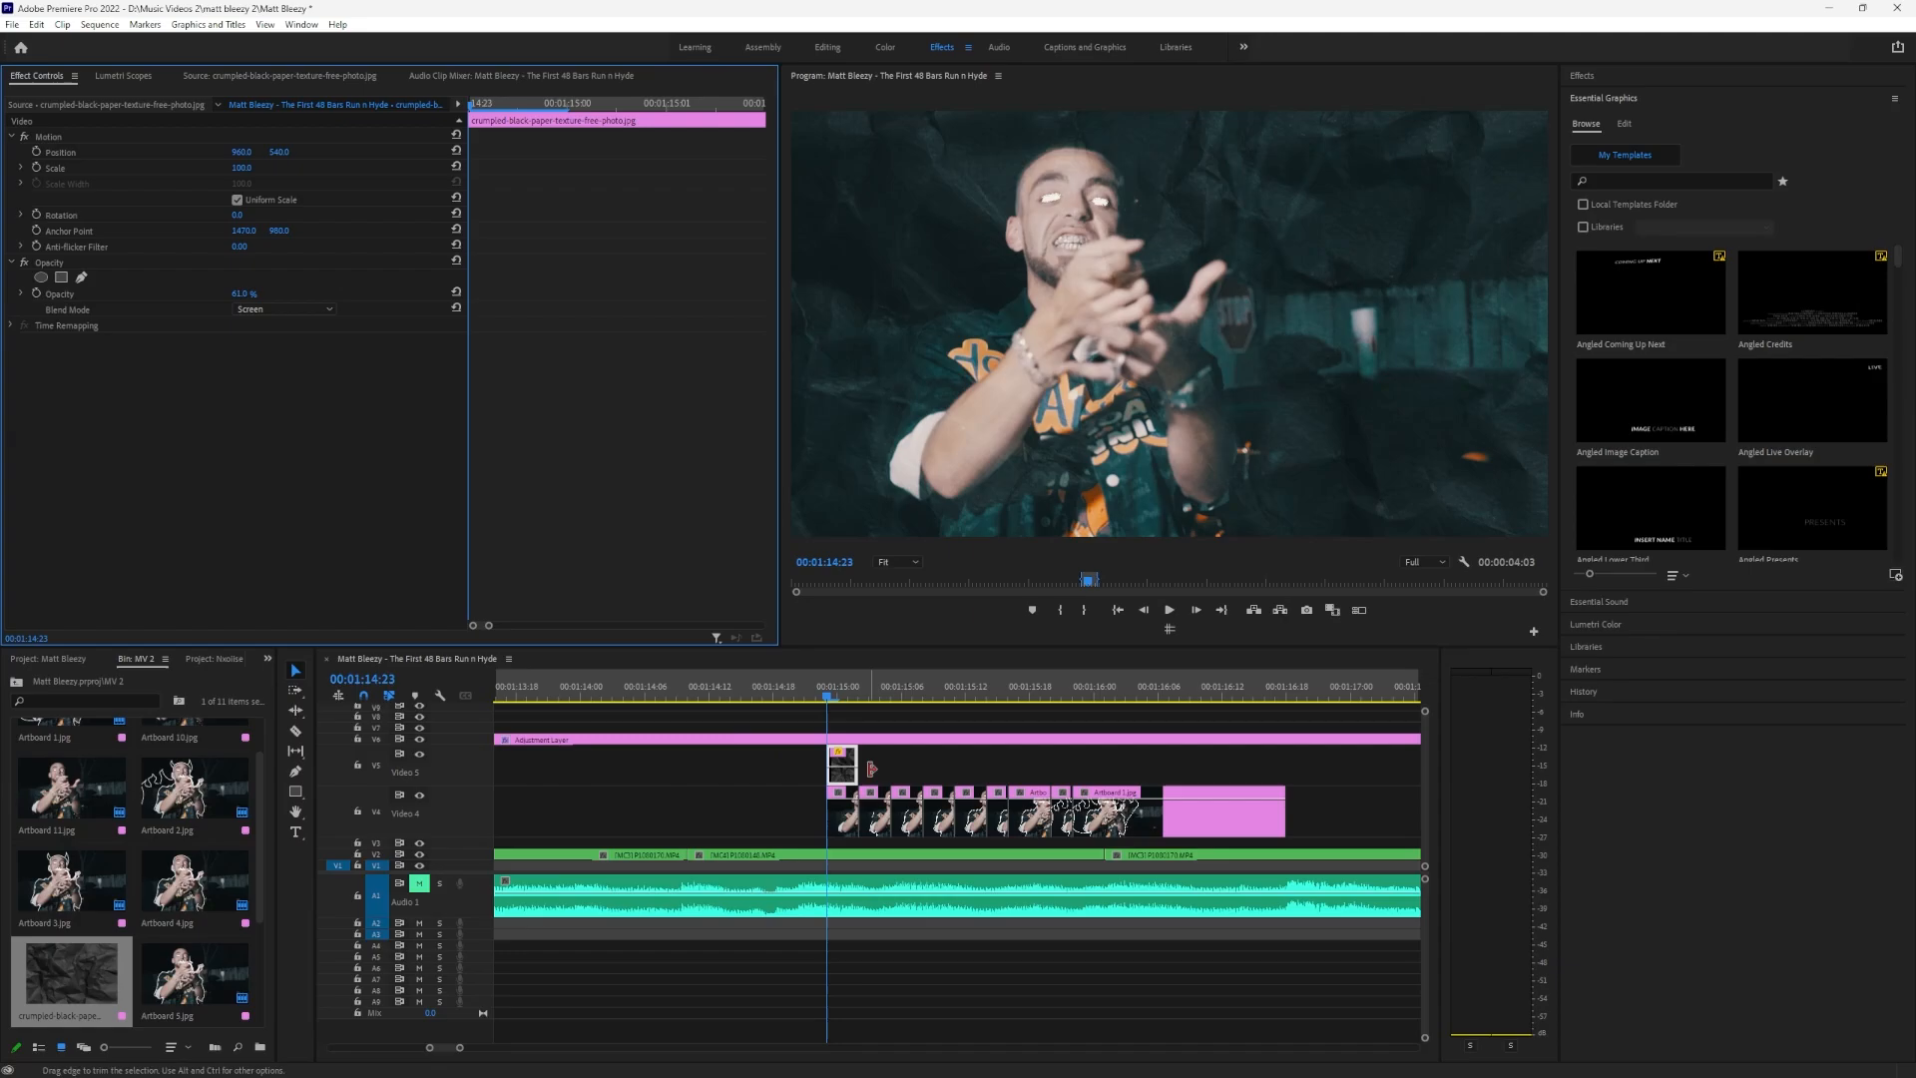
Duplicate the paper texture clip over the second artboard and rotate the copy to about 191°
drag(845, 769, 880, 757)
click(873, 685)
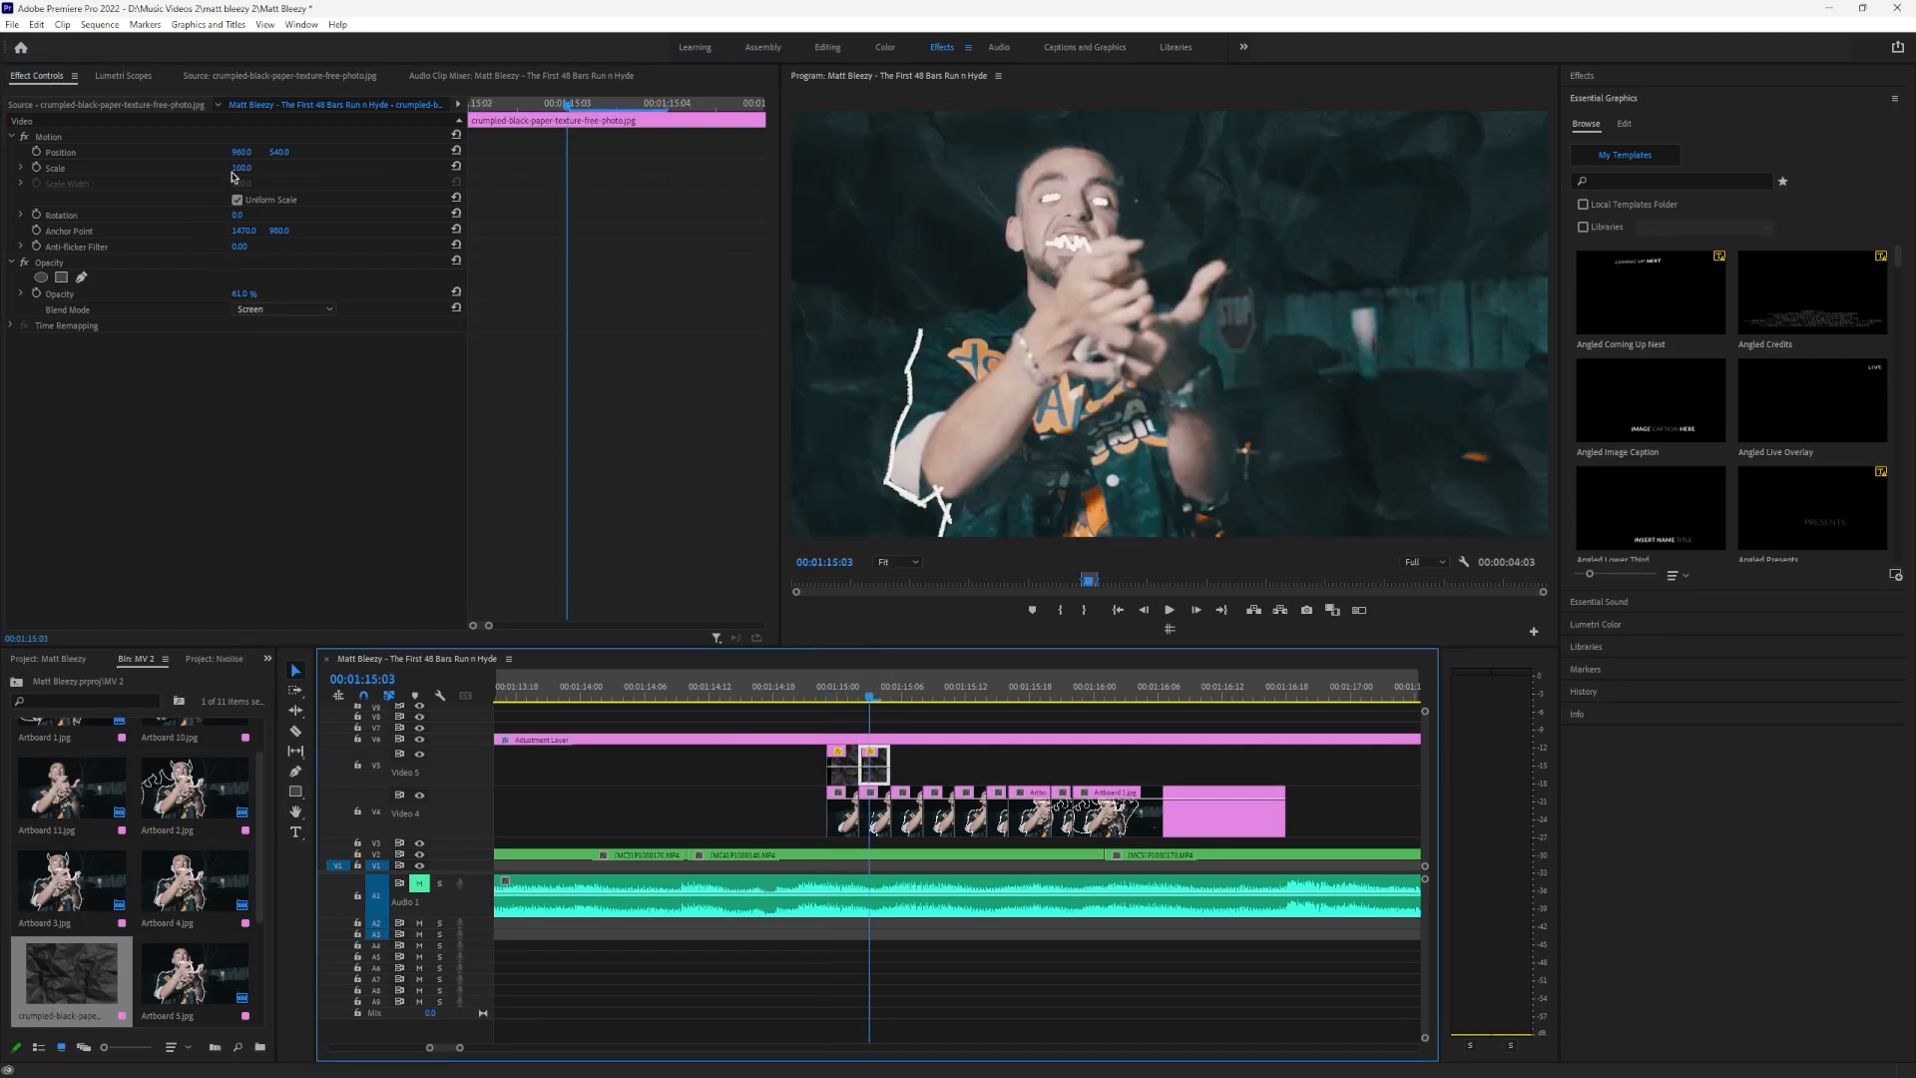
drag(238, 215, 428, 214)
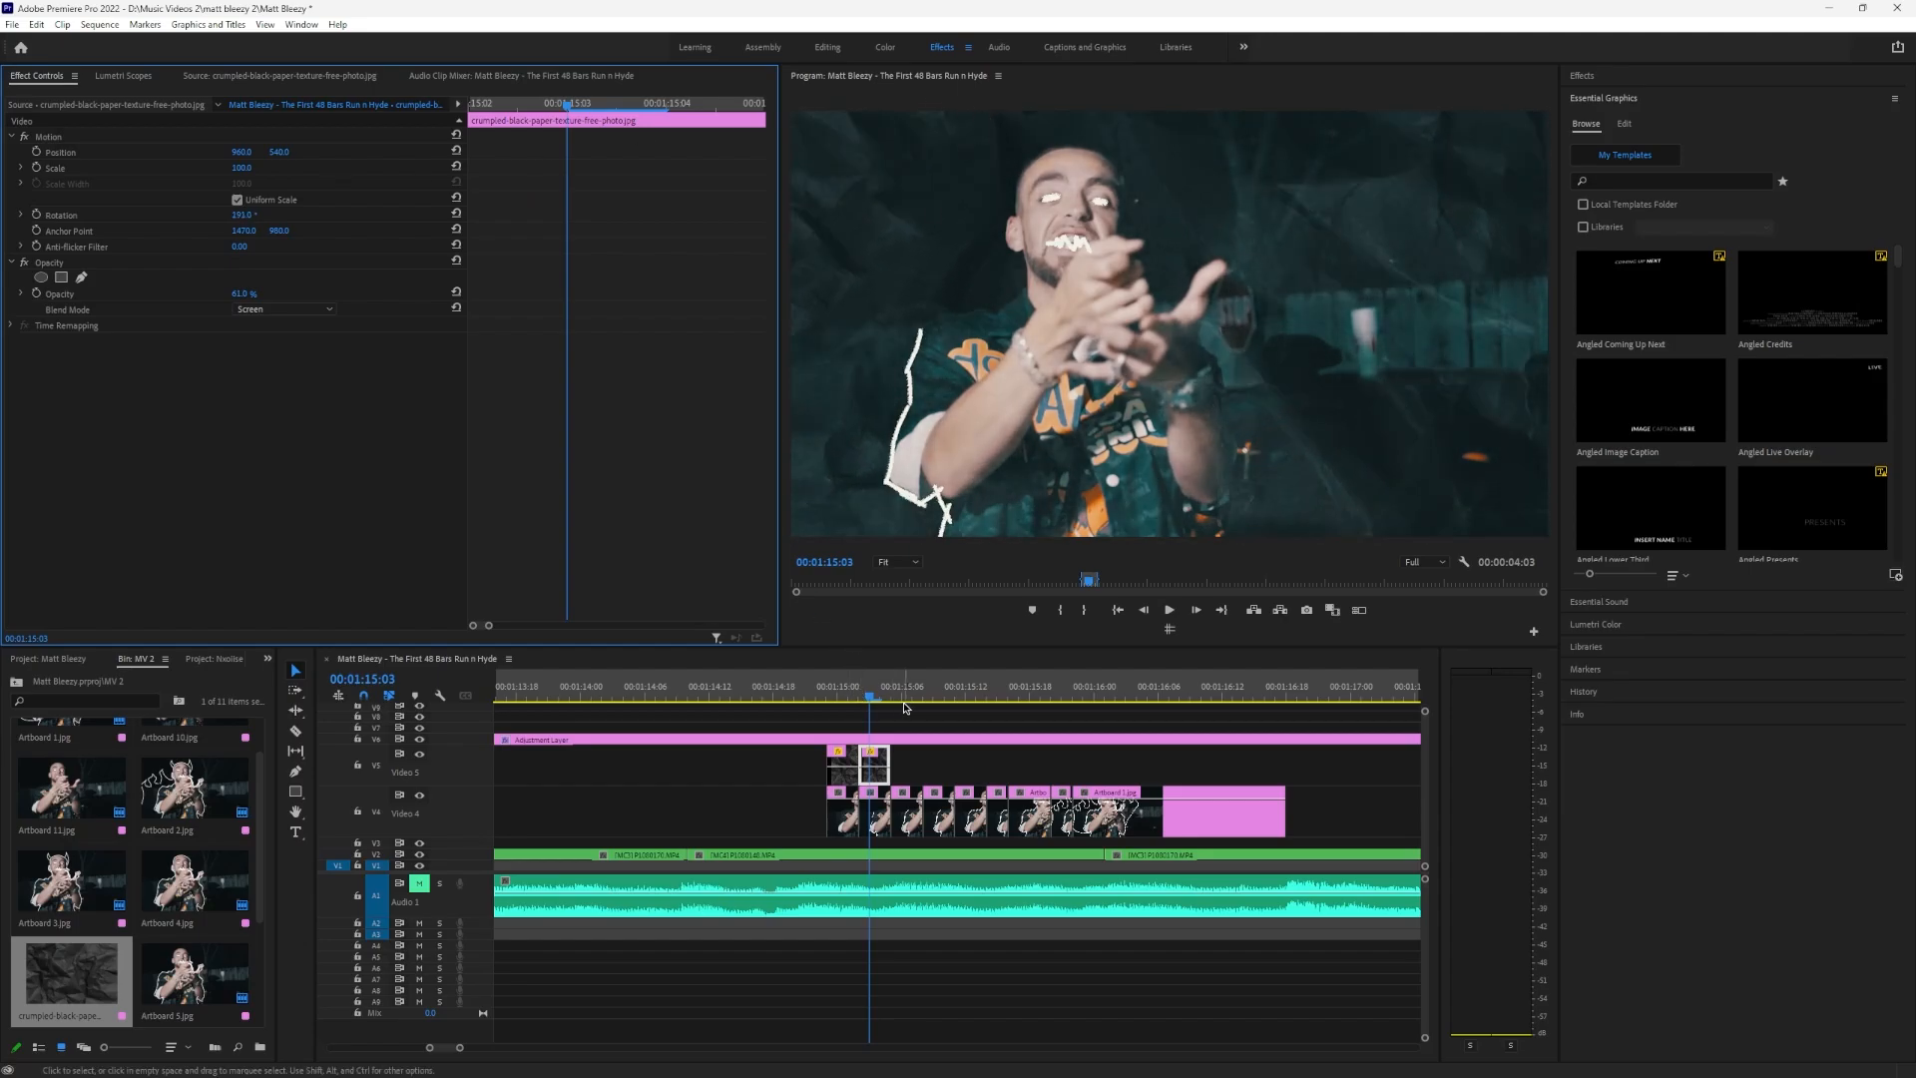
Duplicate the paper texture over the third and fourth artboards and increase the scale of the second texture clip
scroll(857, 771, up, 2)
drag(857, 771, 910, 771)
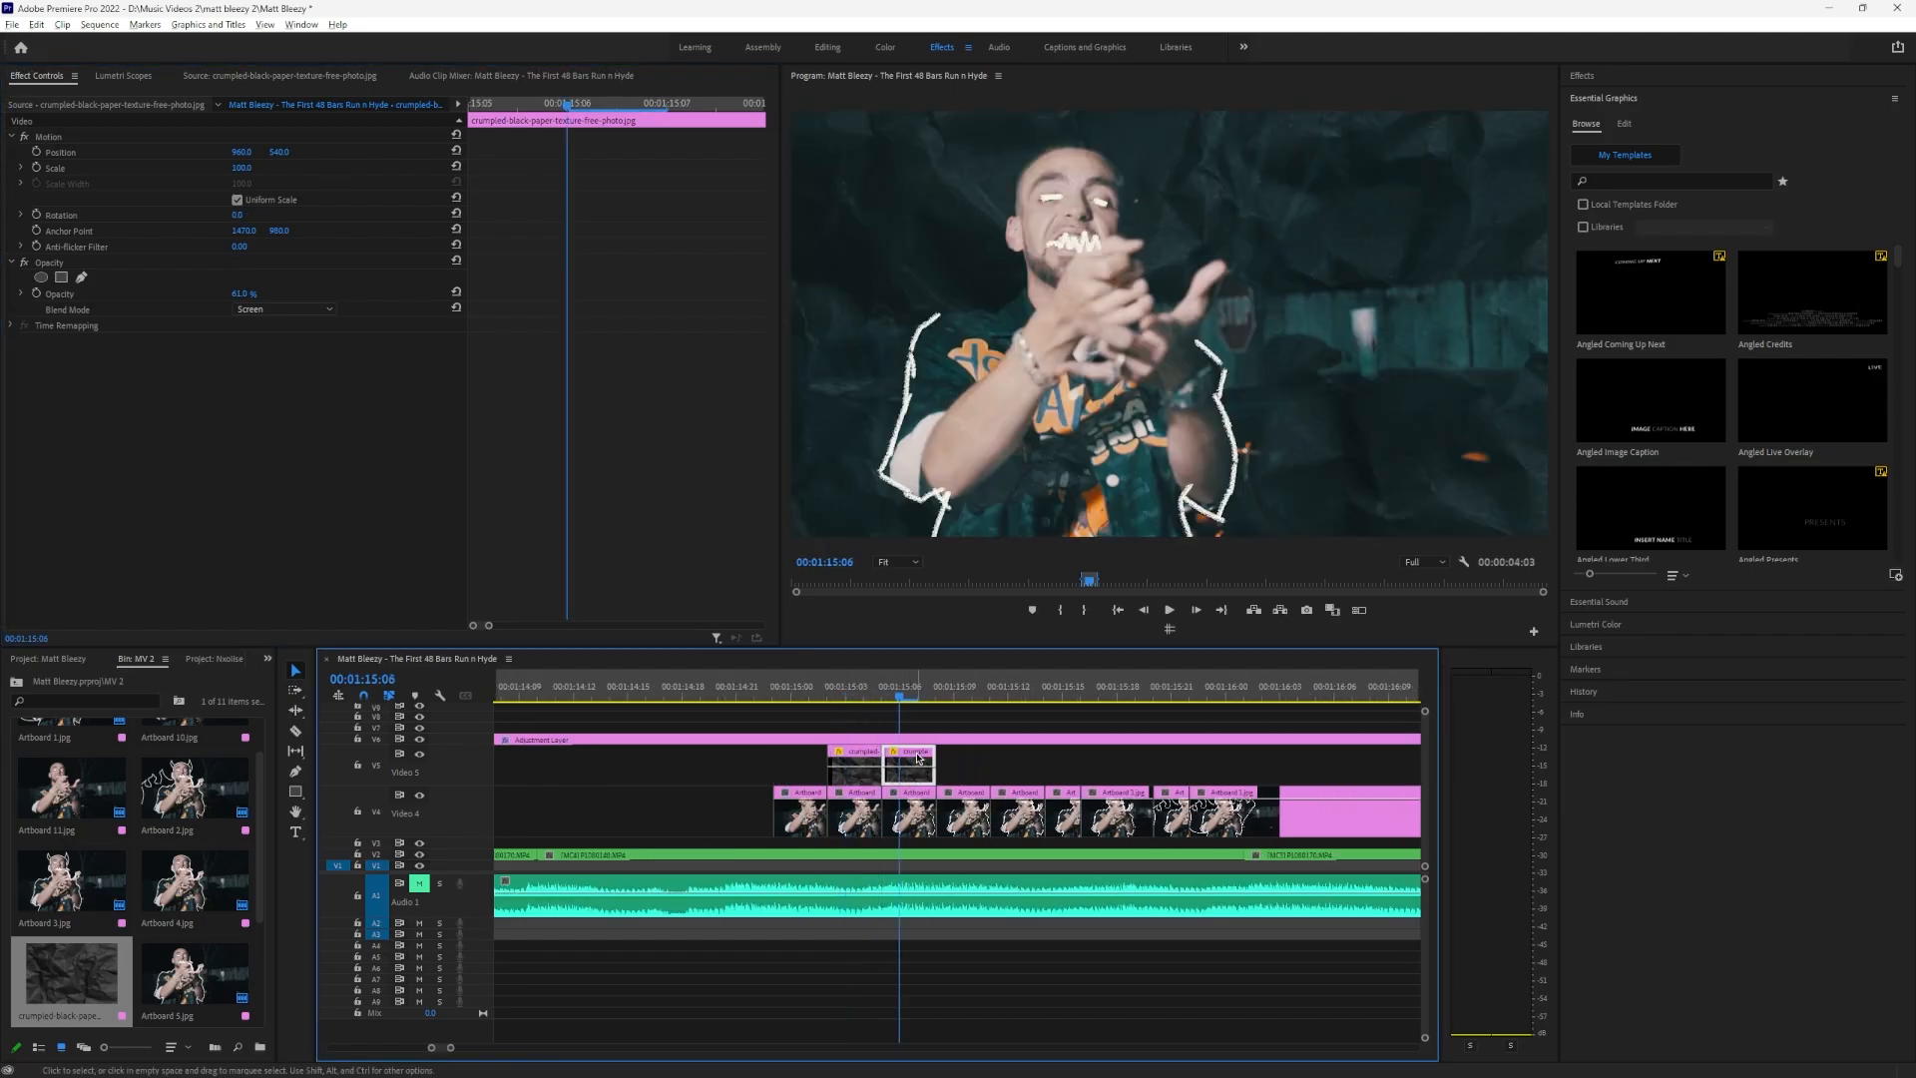
click(1009, 688)
click(855, 772)
click(954, 687)
drag(241, 168, 276, 168)
click(774, 688)
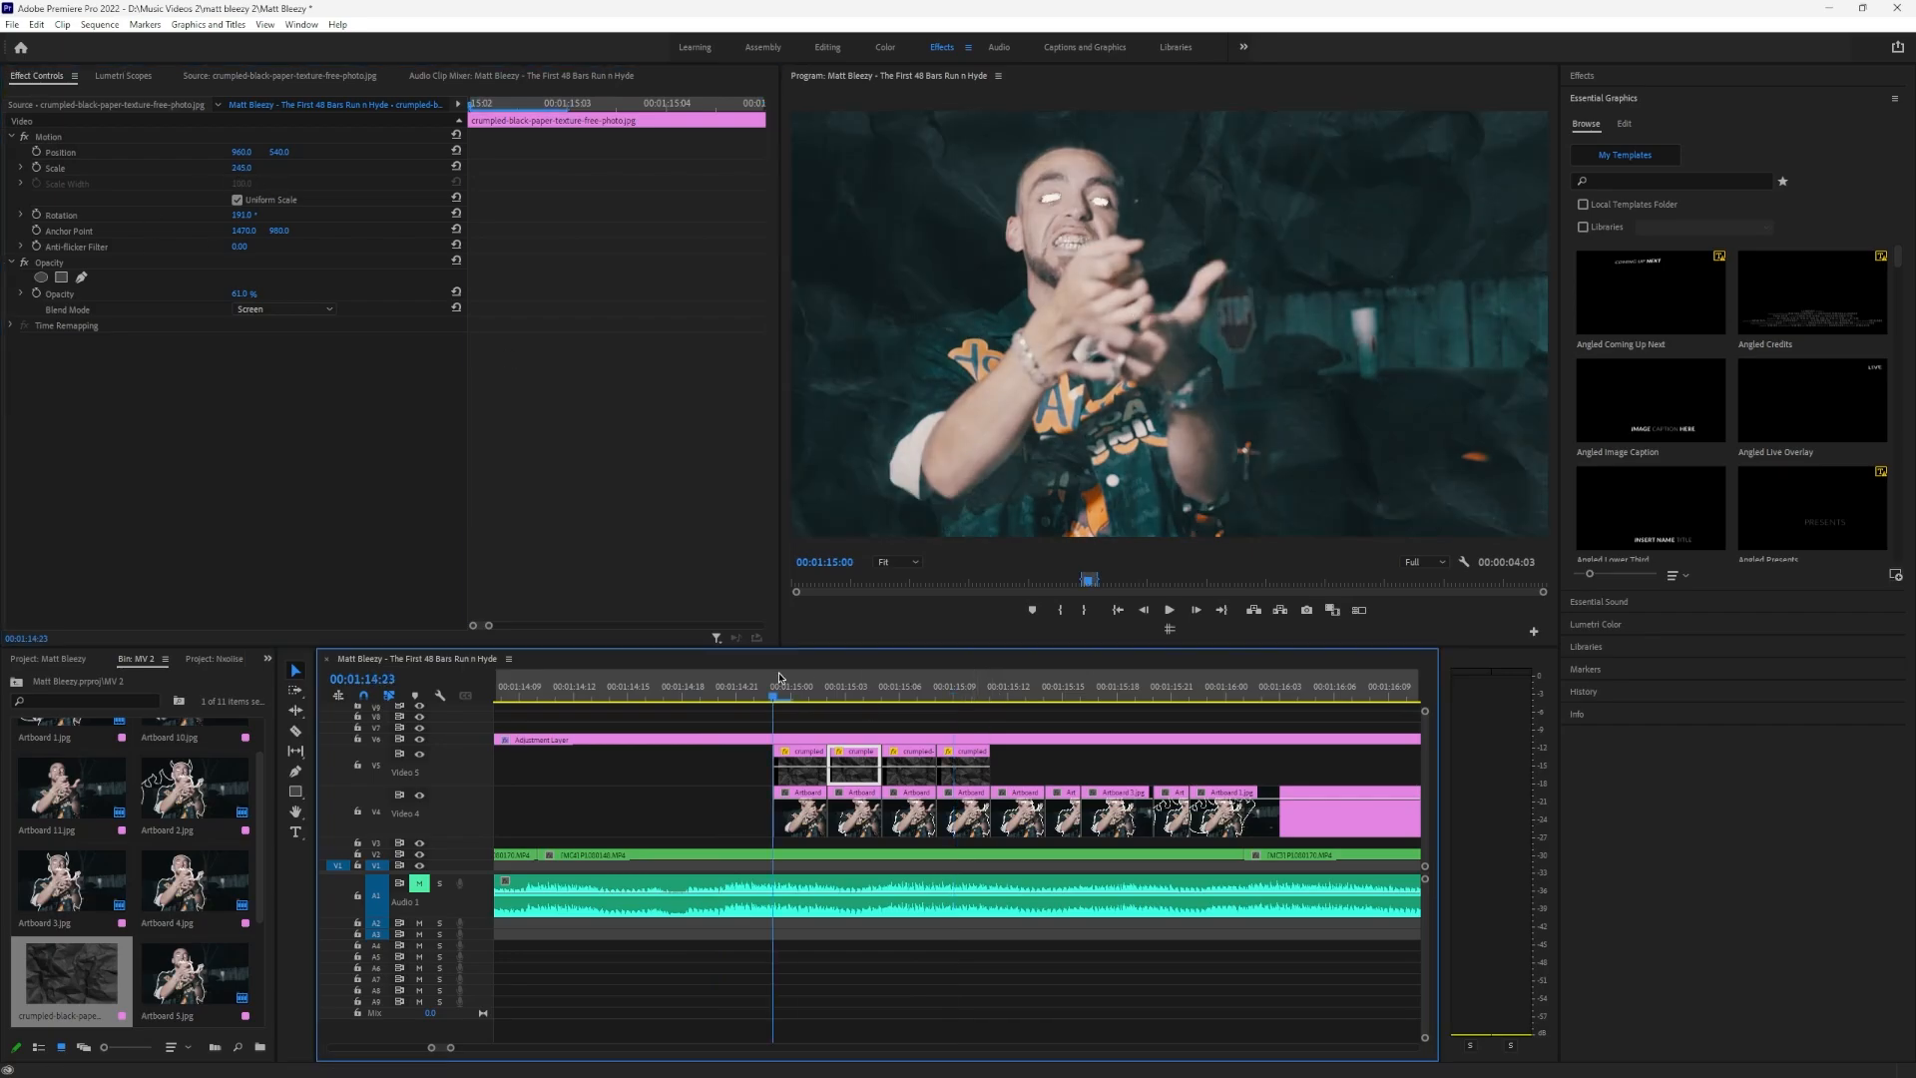
Cover the remaining artboards with paper texture copies and extend the last one to the end of the closing Artboard 1.jpg clip
drag(1003, 766, 1165, 764)
drag(1165, 764, 1382, 763)
key(Delete)
drag(1088, 763, 1080, 764)
key(ctrl+z)
drag(1206, 764, 1377, 775)
click(799, 764)
click(1188, 687)
key(minus)
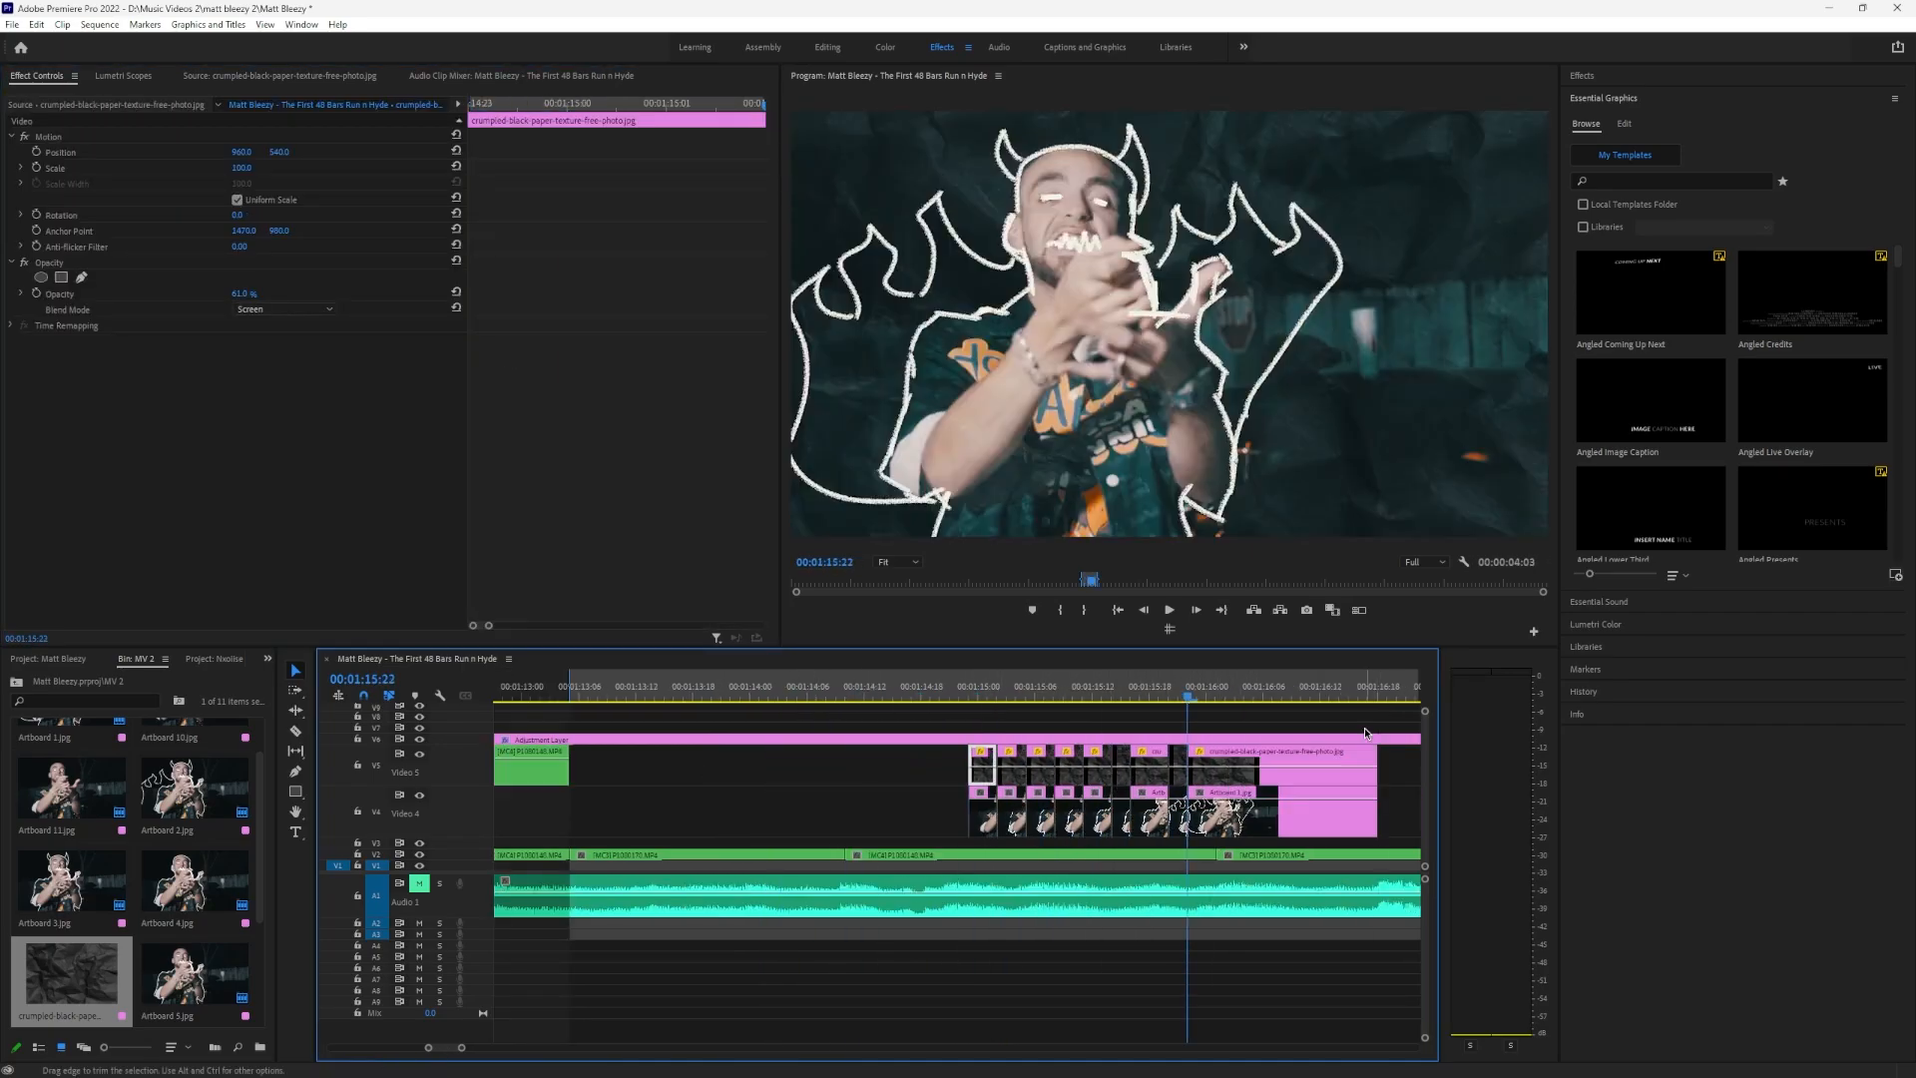
Play back the scribble animation with the changing paper texture
click(1010, 688)
key(space)
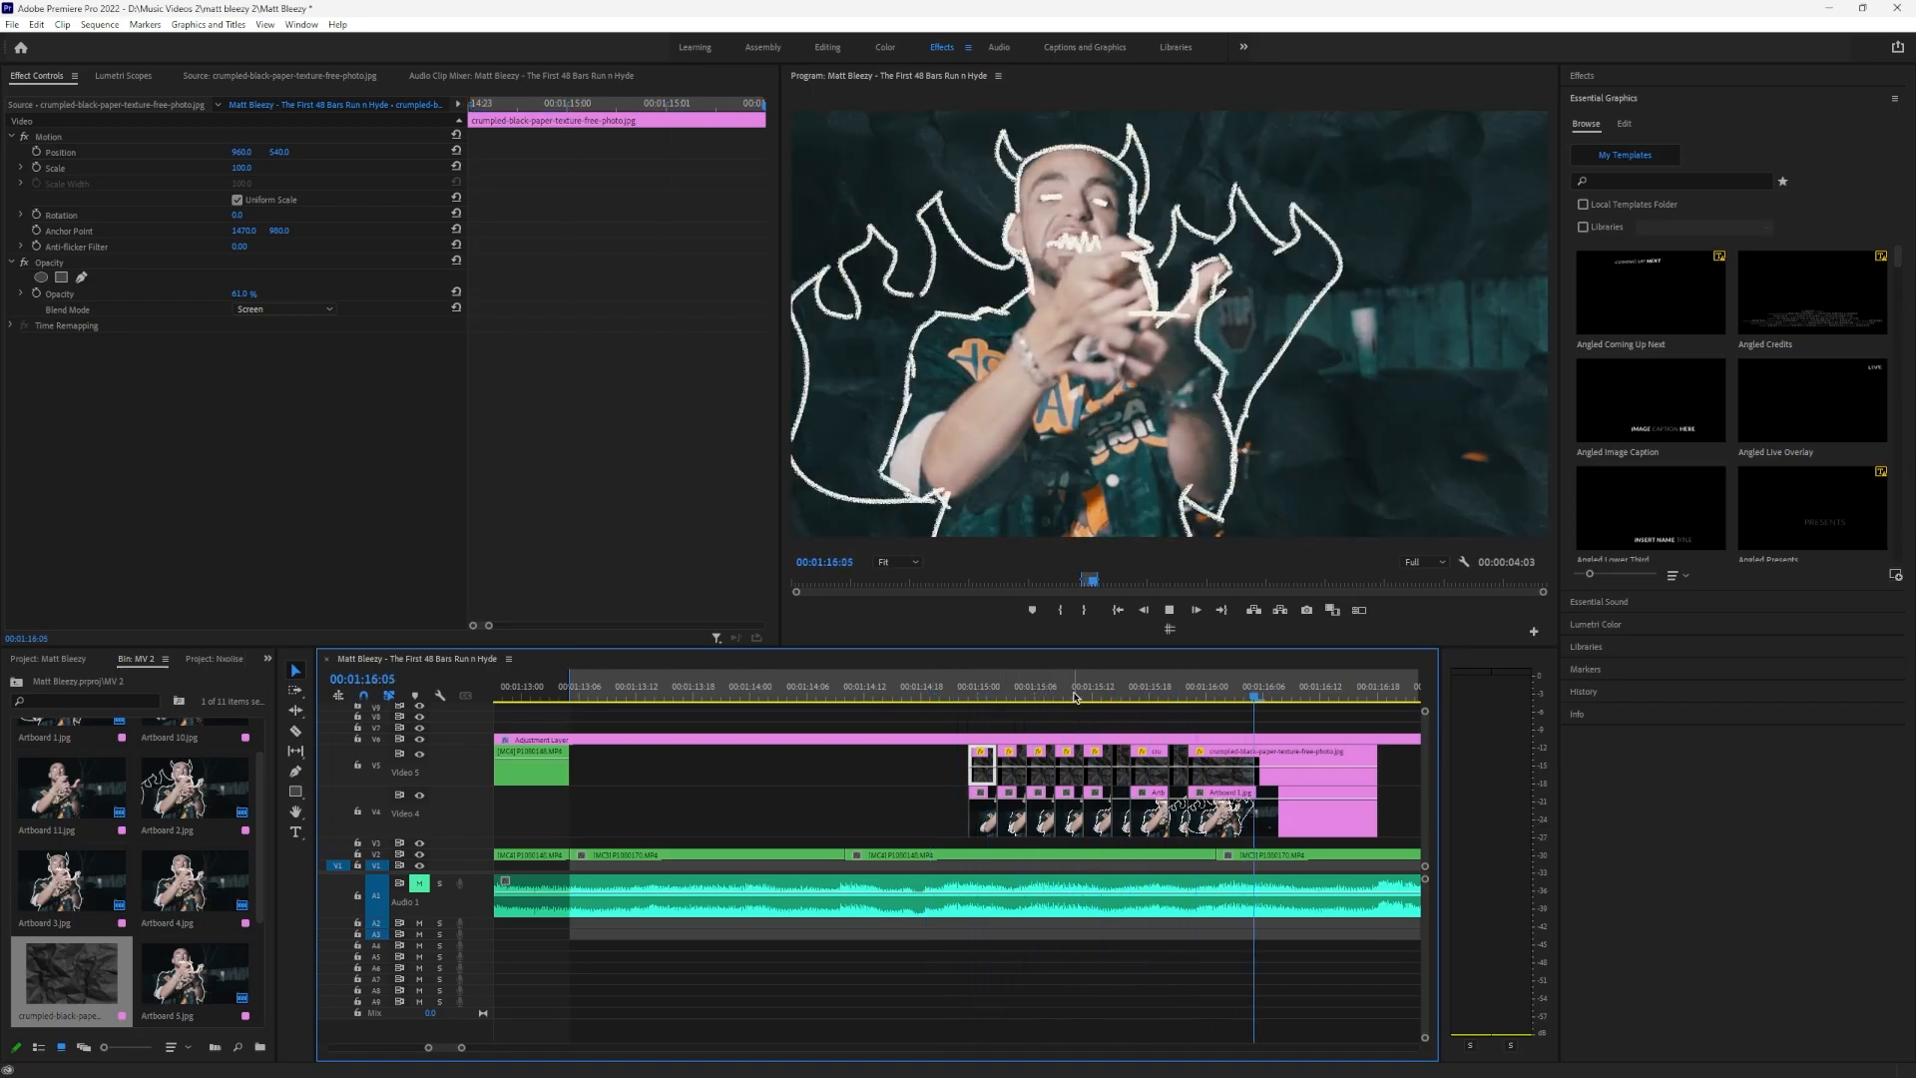
click(906, 694)
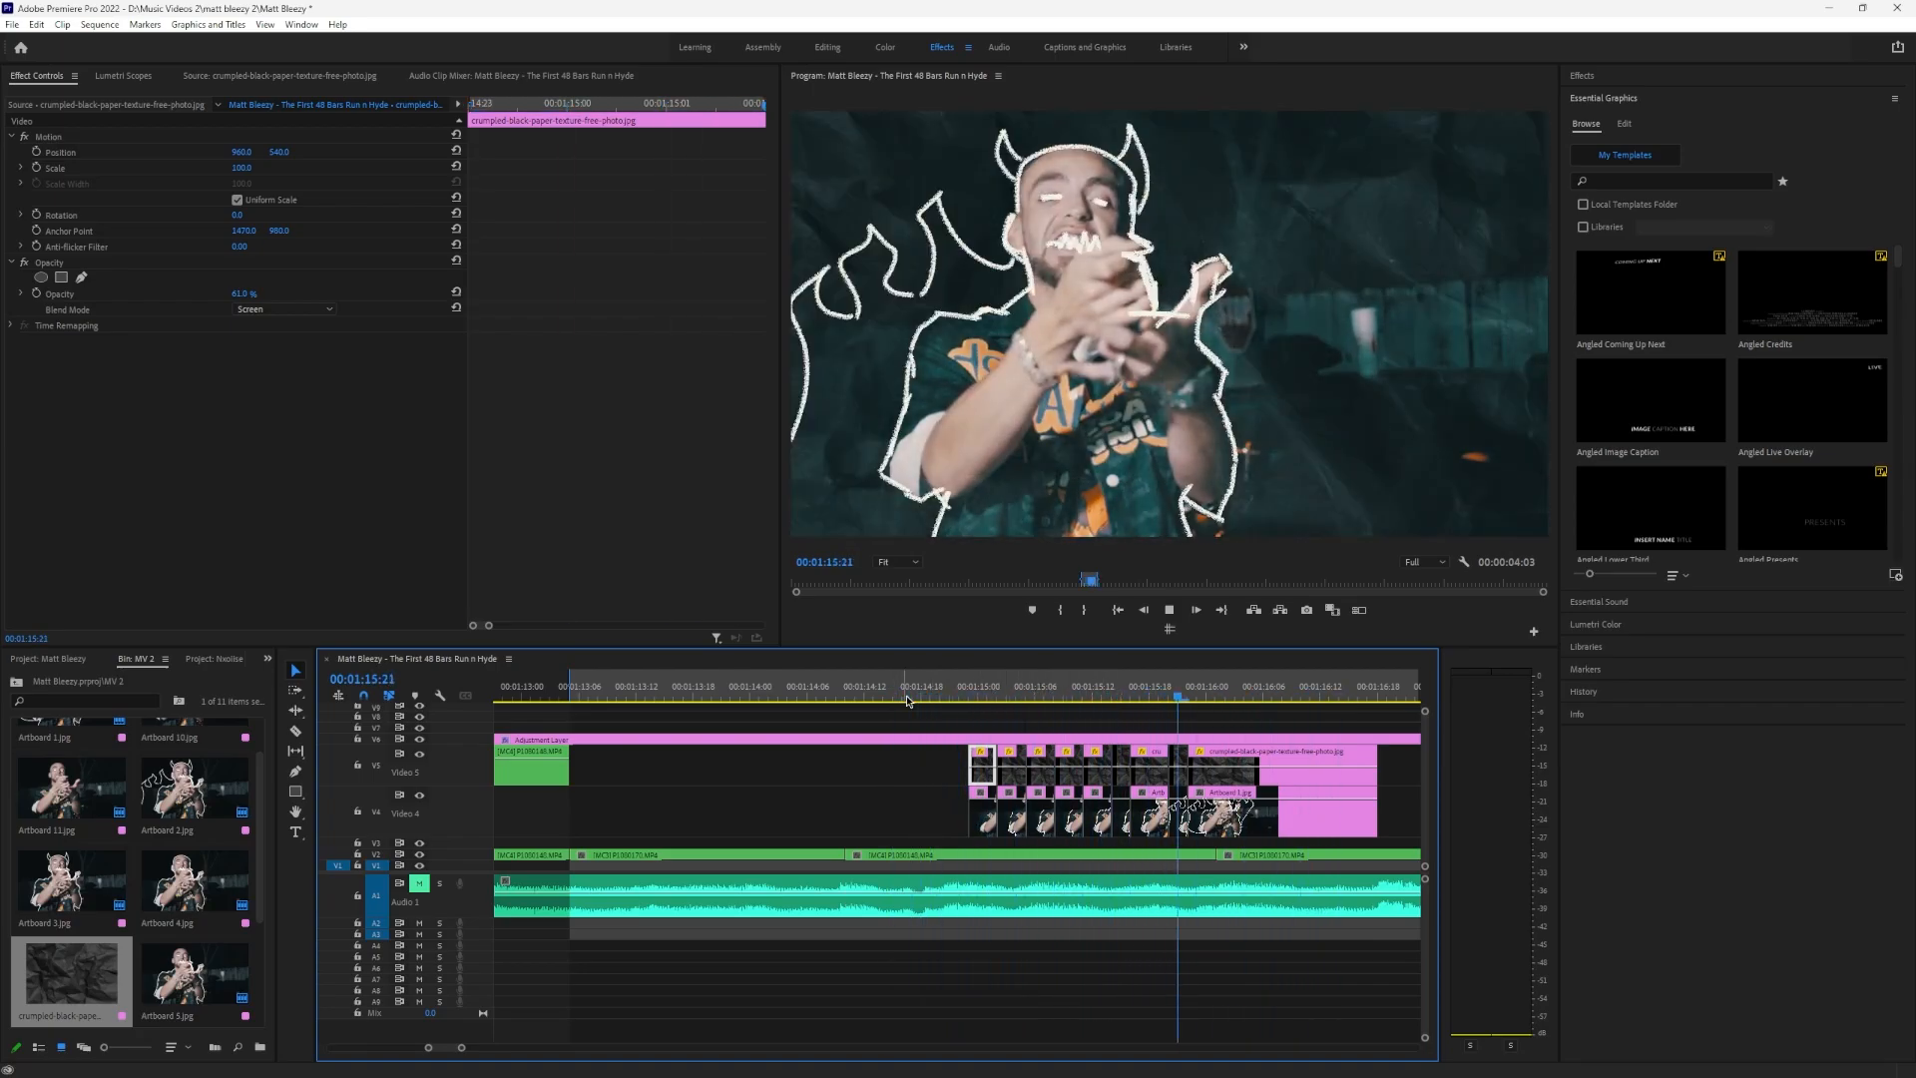
key(space)
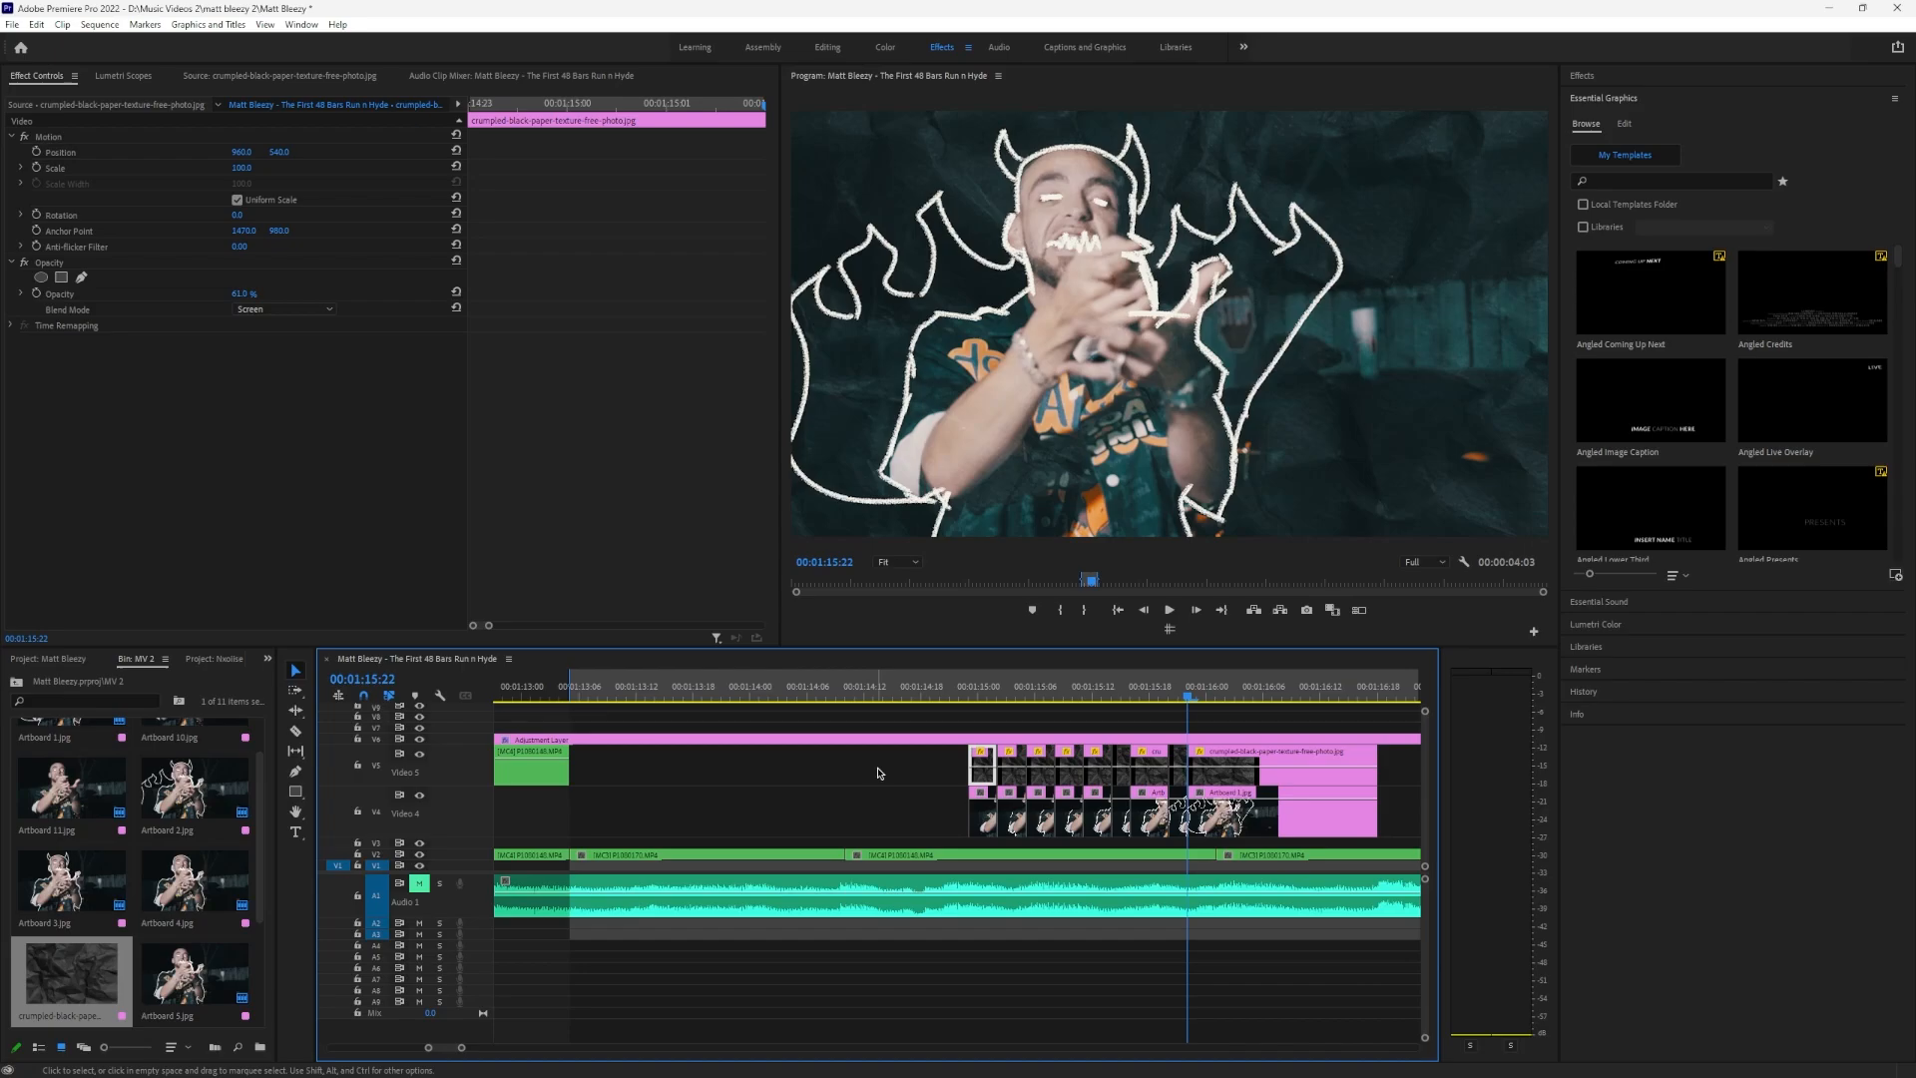
Nest all artboard and paper texture clips into one sequence with the default name and play back the result
drag(864, 791, 1310, 768)
right_click(1309, 768)
click(1349, 406)
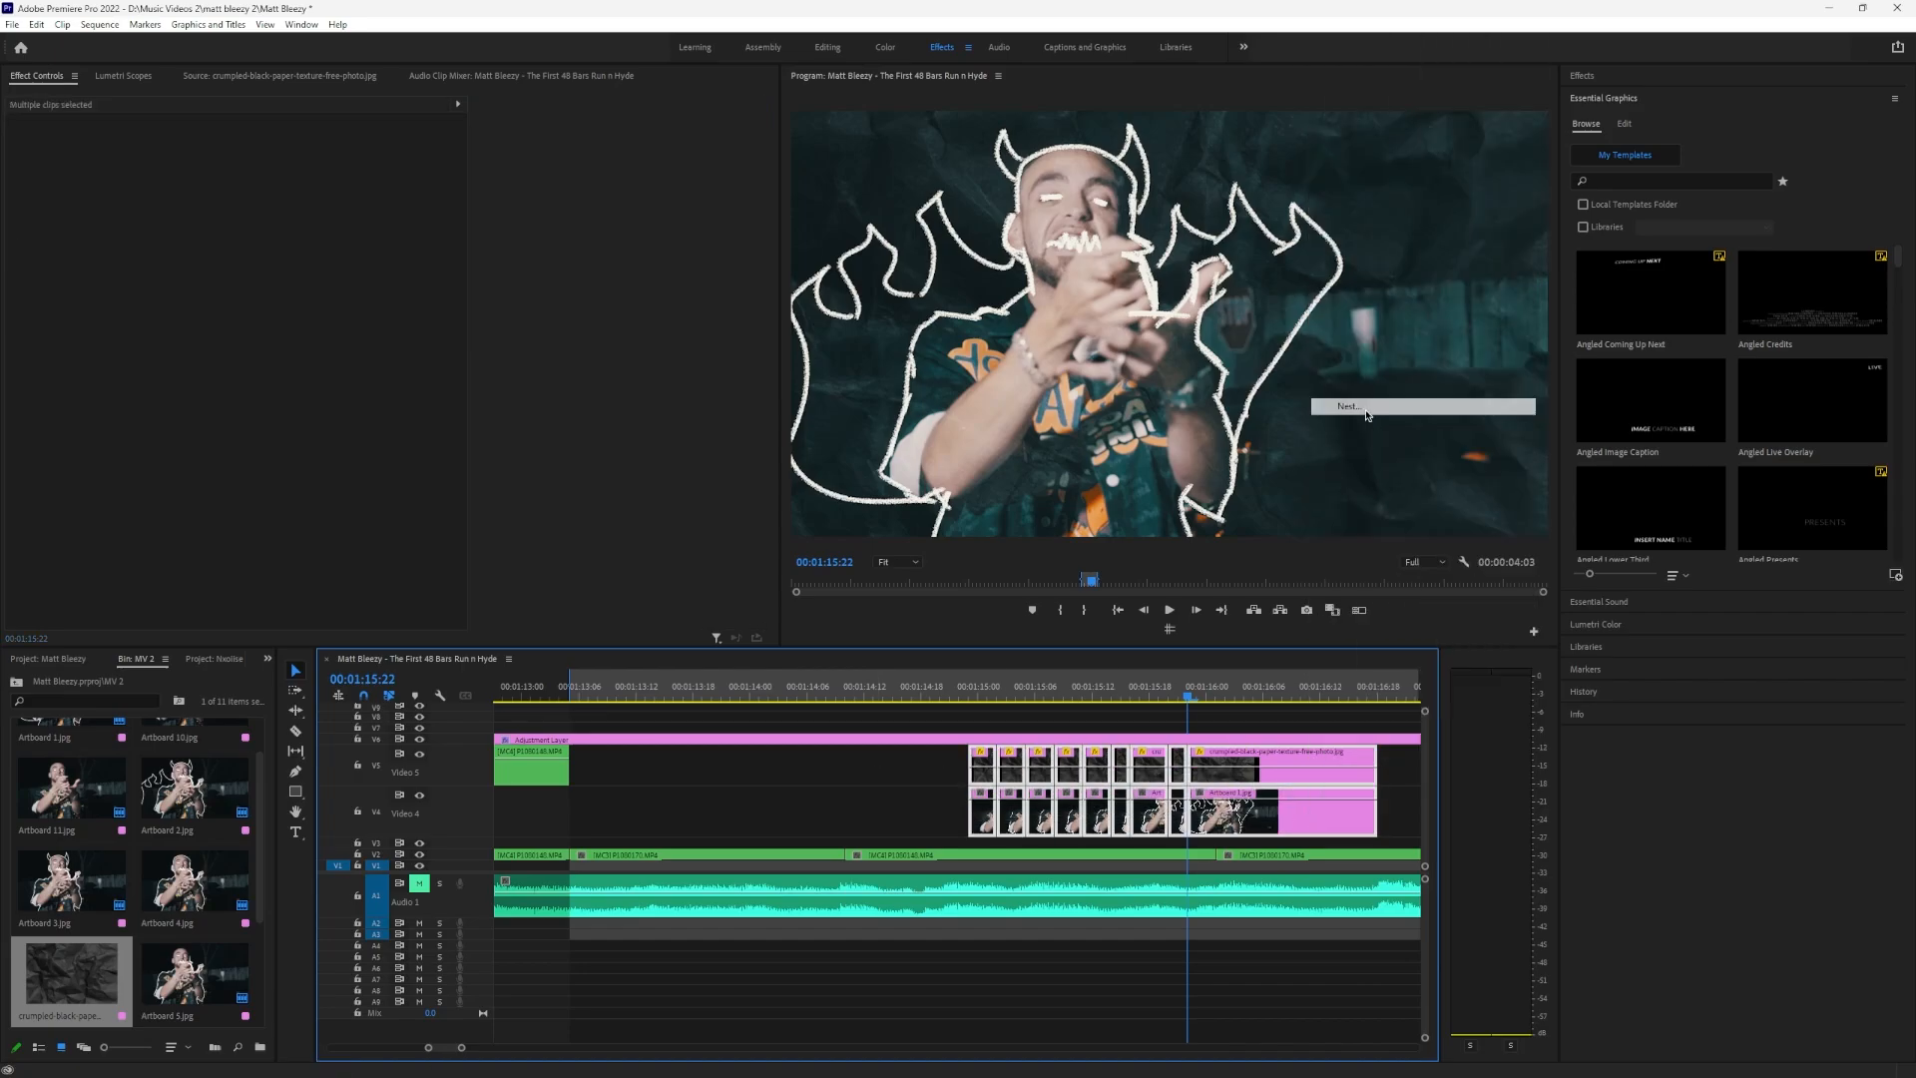
click(923, 563)
click(898, 684)
key(space)
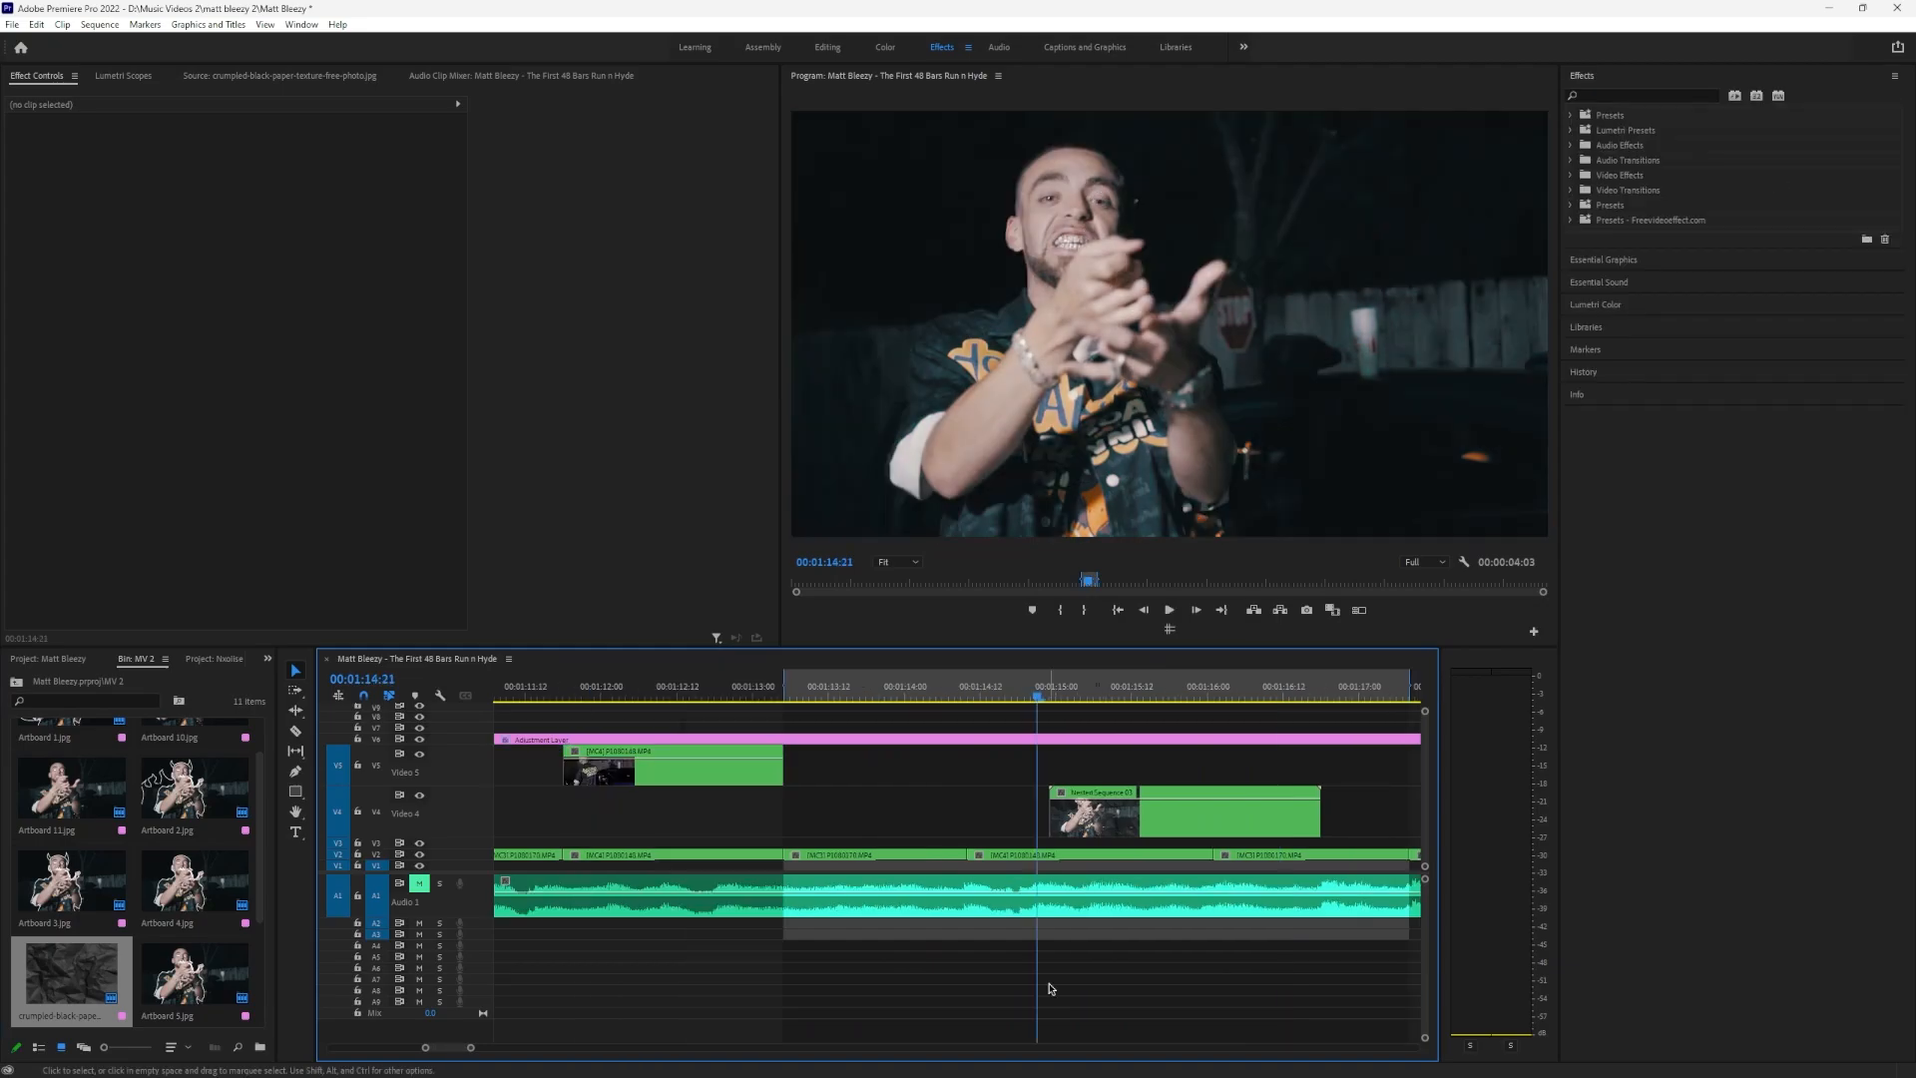
Find the Twizzy Shake preset by searching for "shake", apply it to the nested sequence and play it back
click(1702, 96)
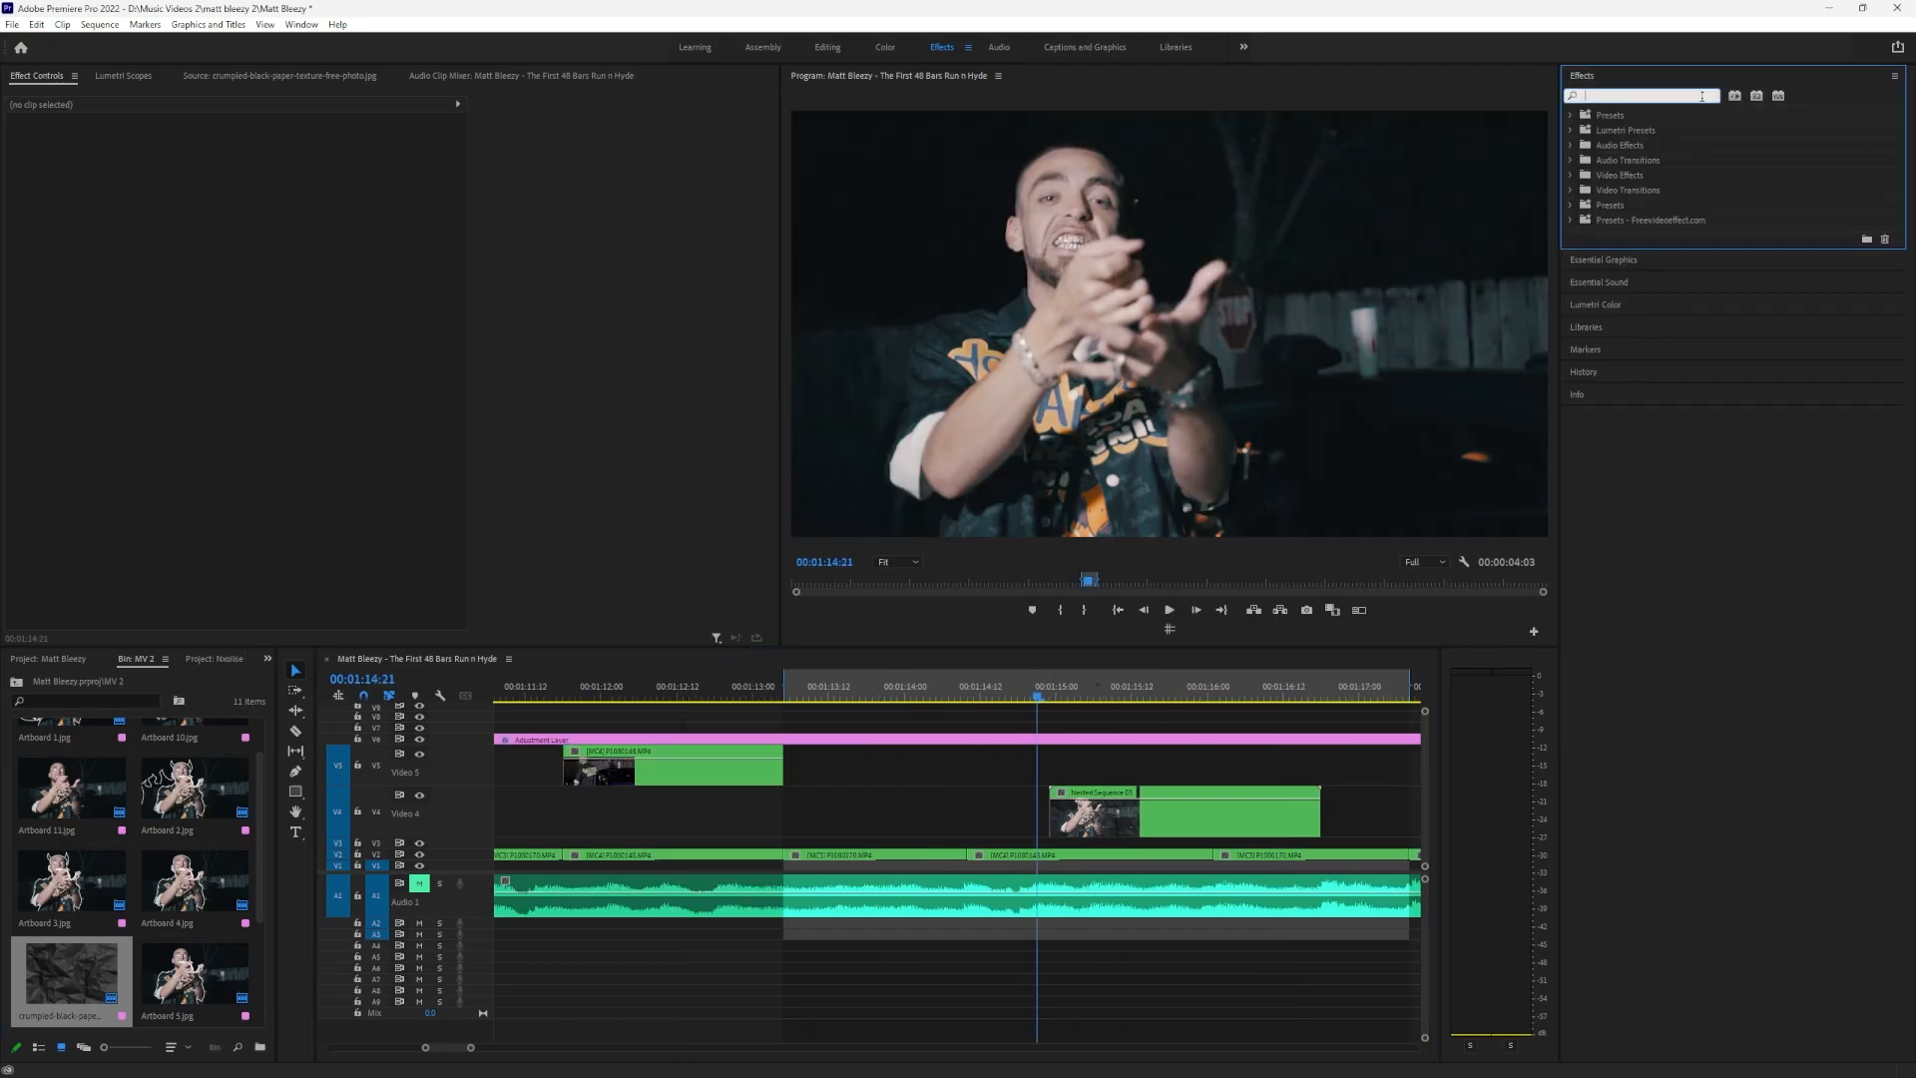
text(shake)
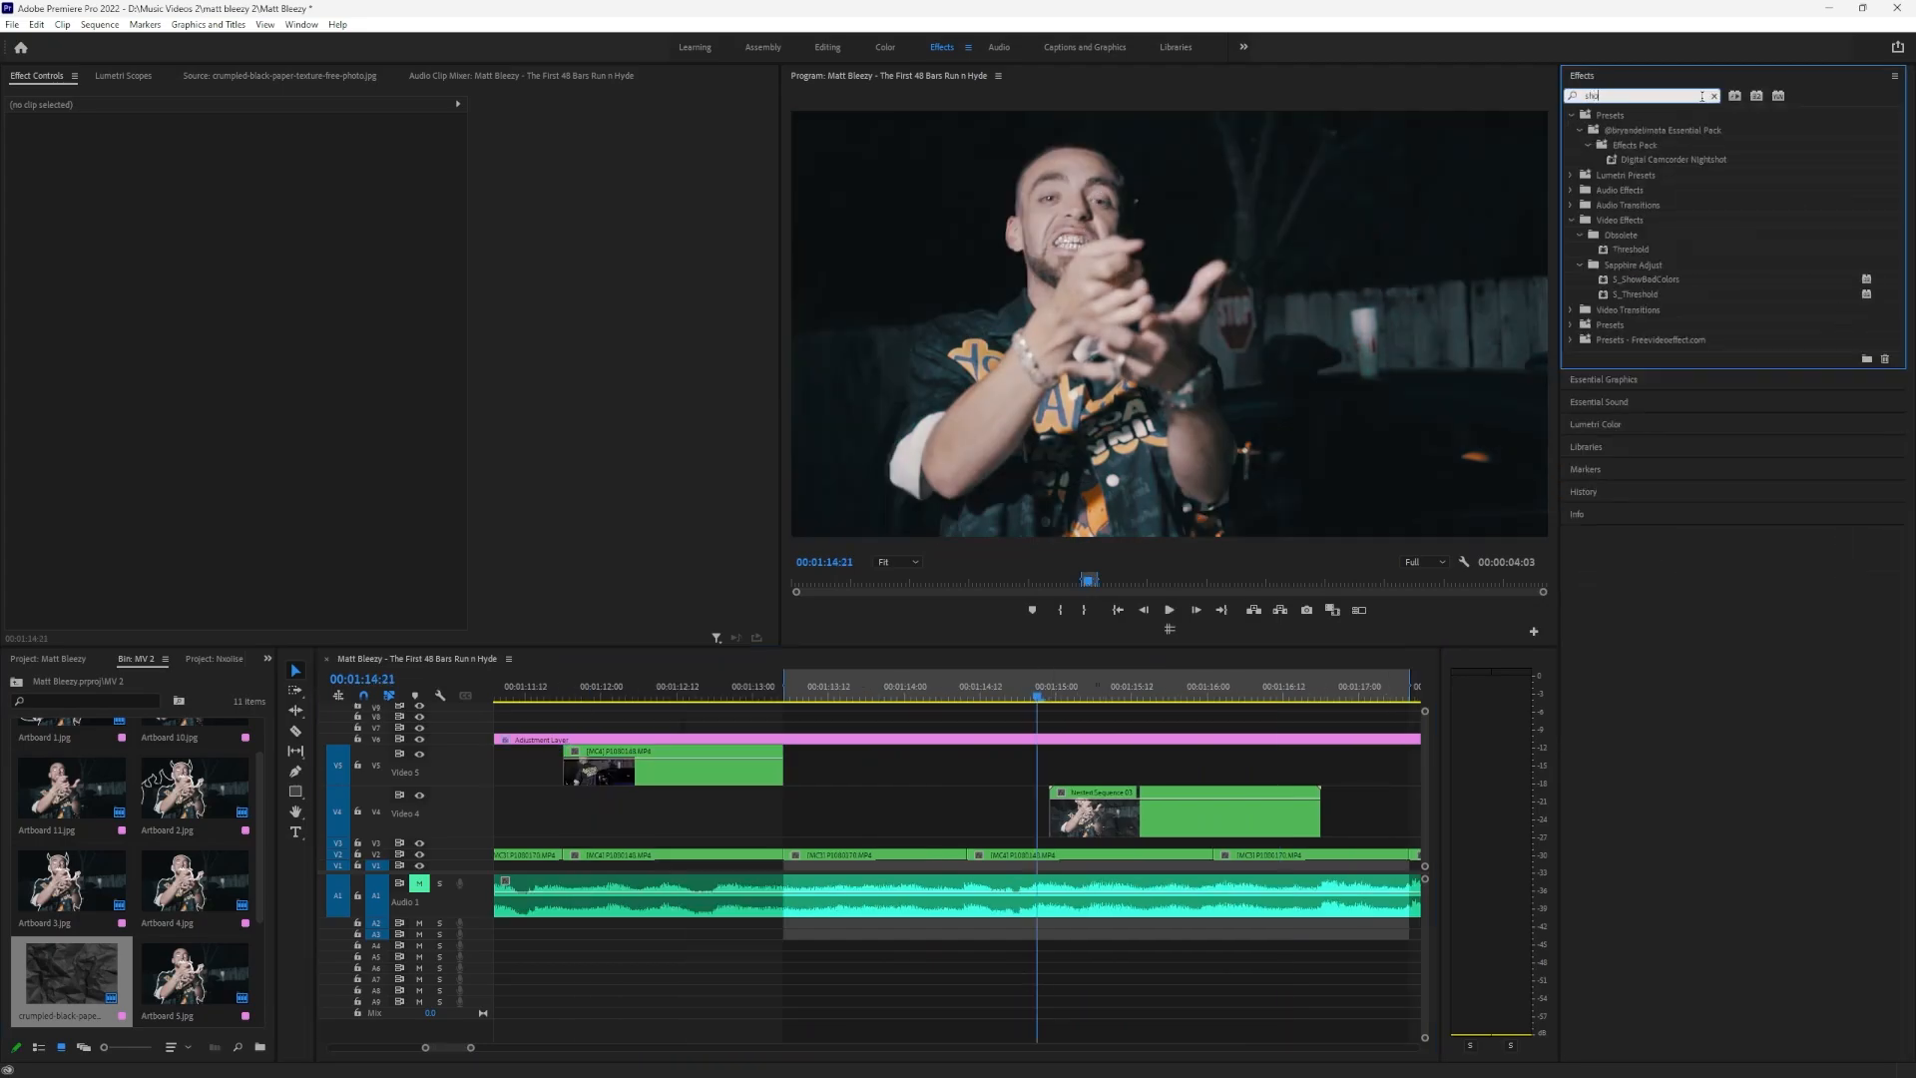
drag(1638, 398, 1123, 809)
key(space)
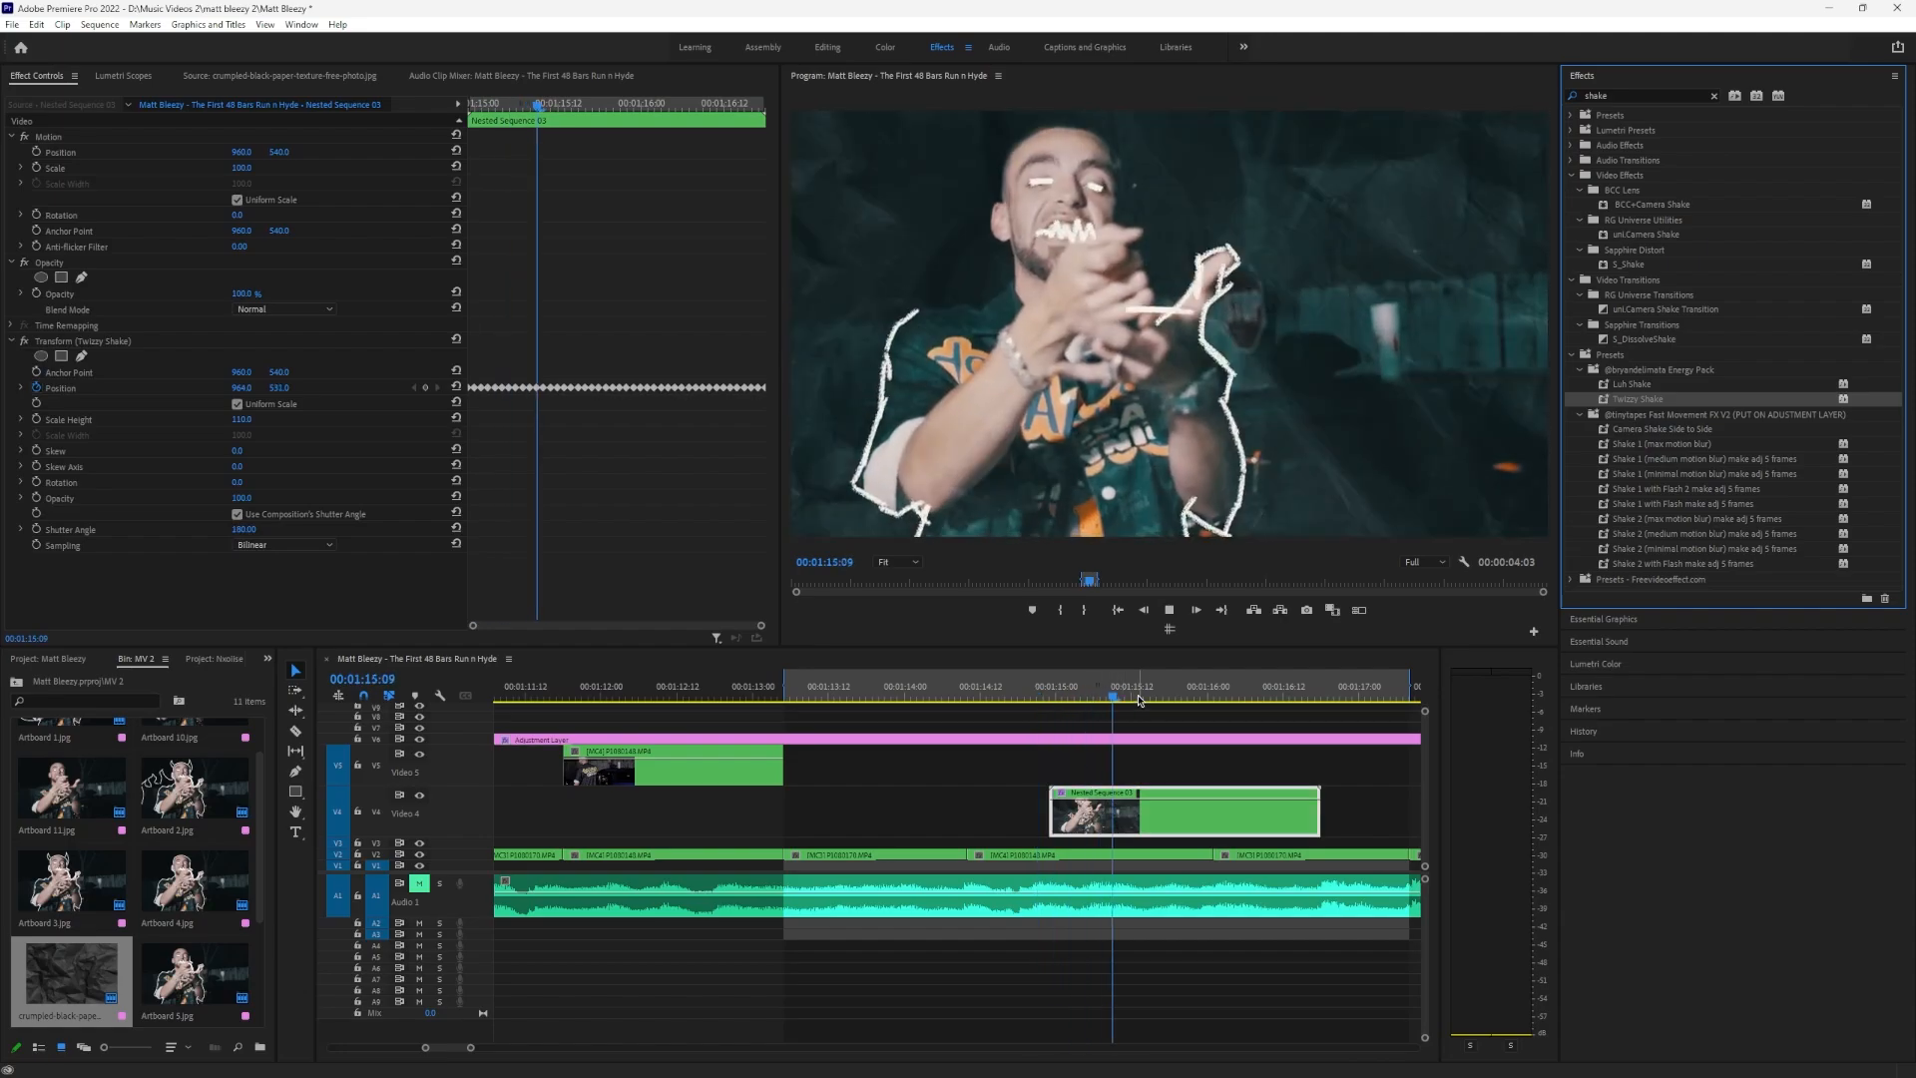
click(984, 686)
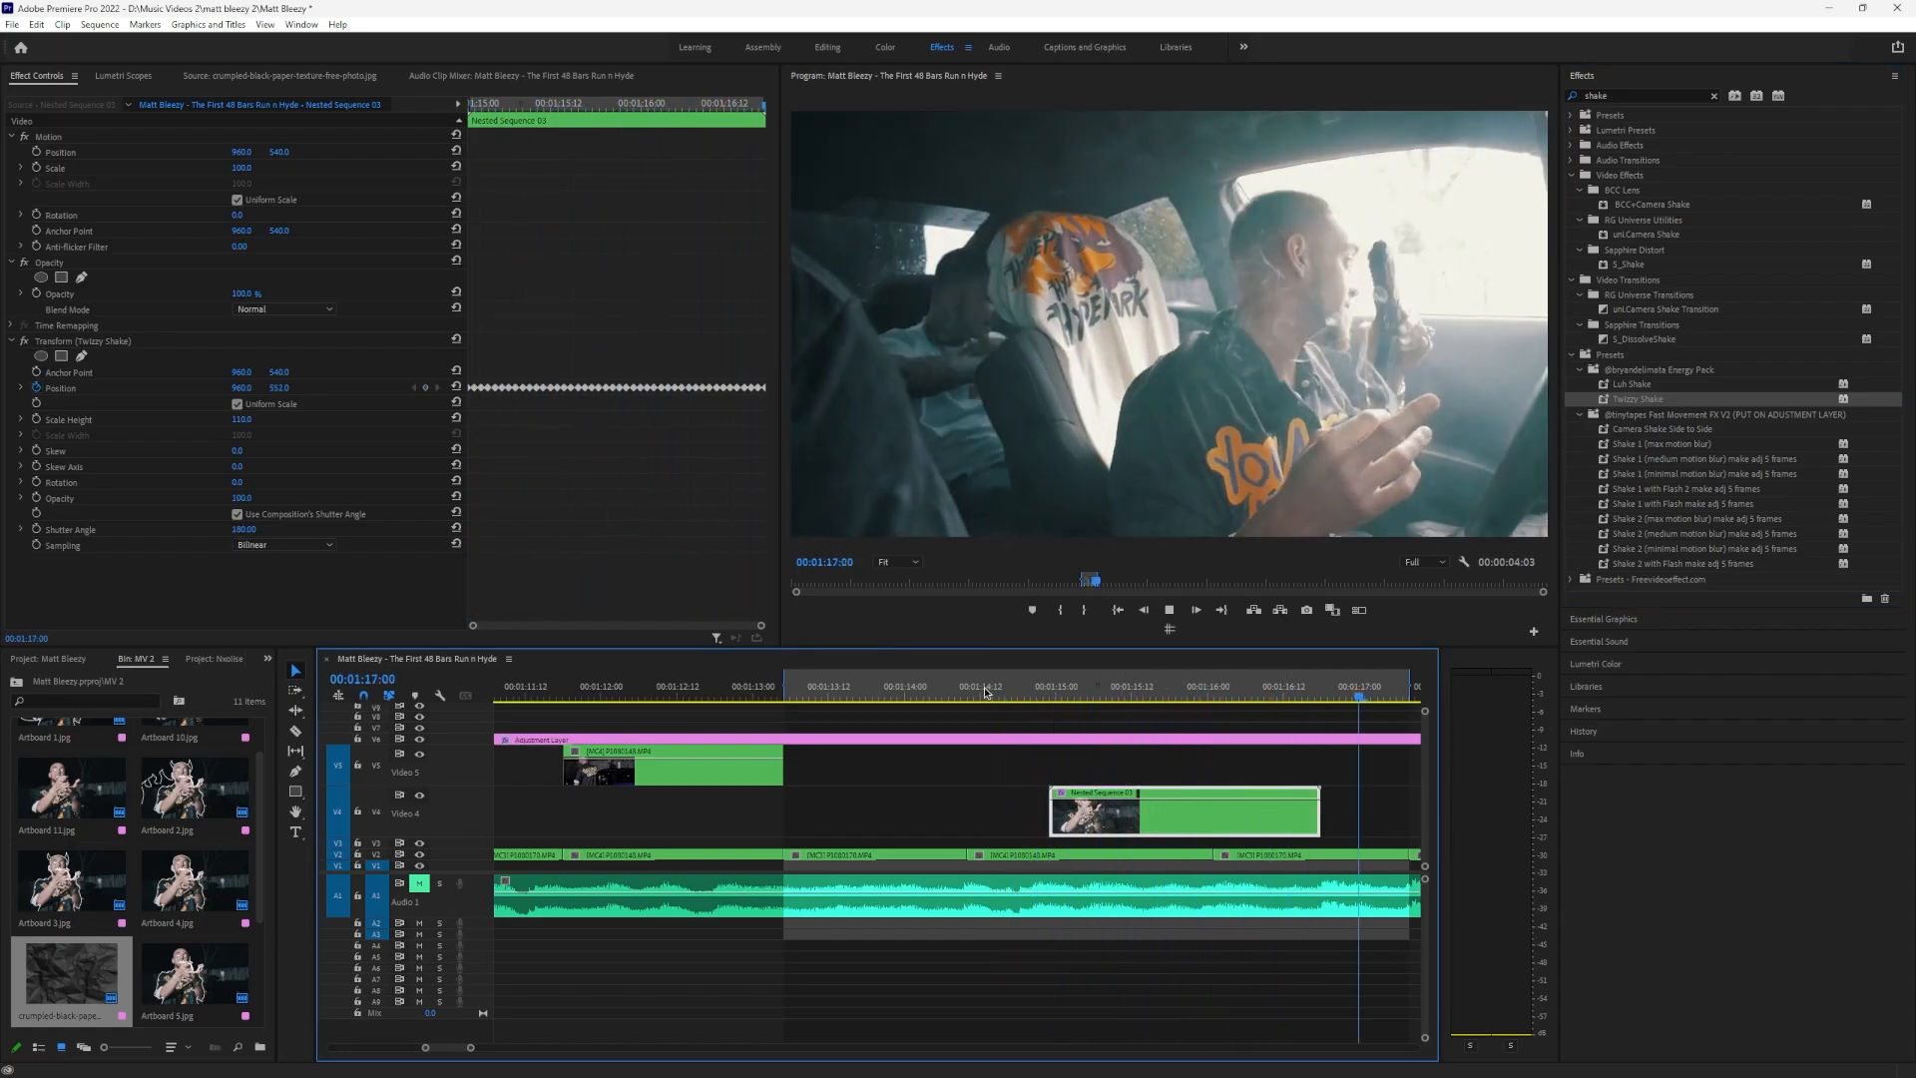
key(space)
Add a Transform effect to the nested sequence and keyframe Position and Scale at 00:01:14:23 for a close-up on the face
double_click(1626, 97)
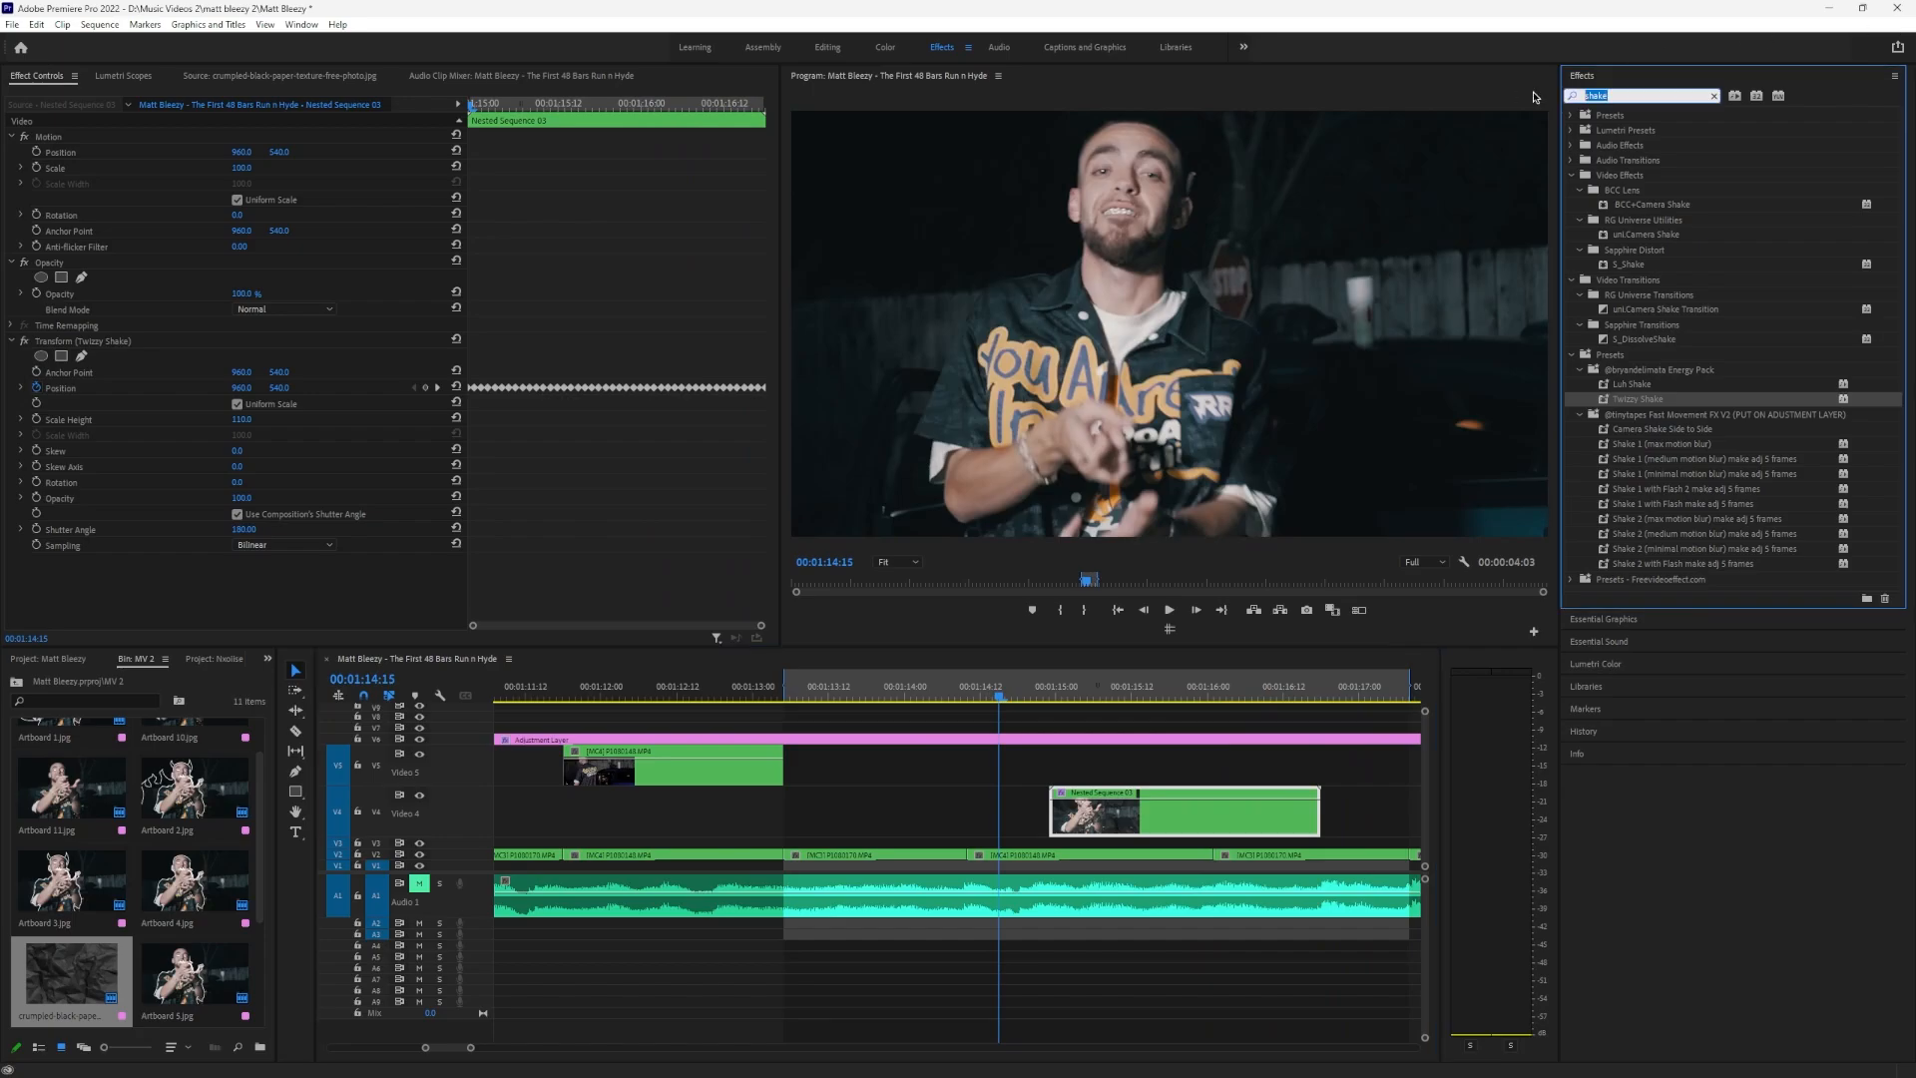
text(transform)
drag(1631, 234, 237, 566)
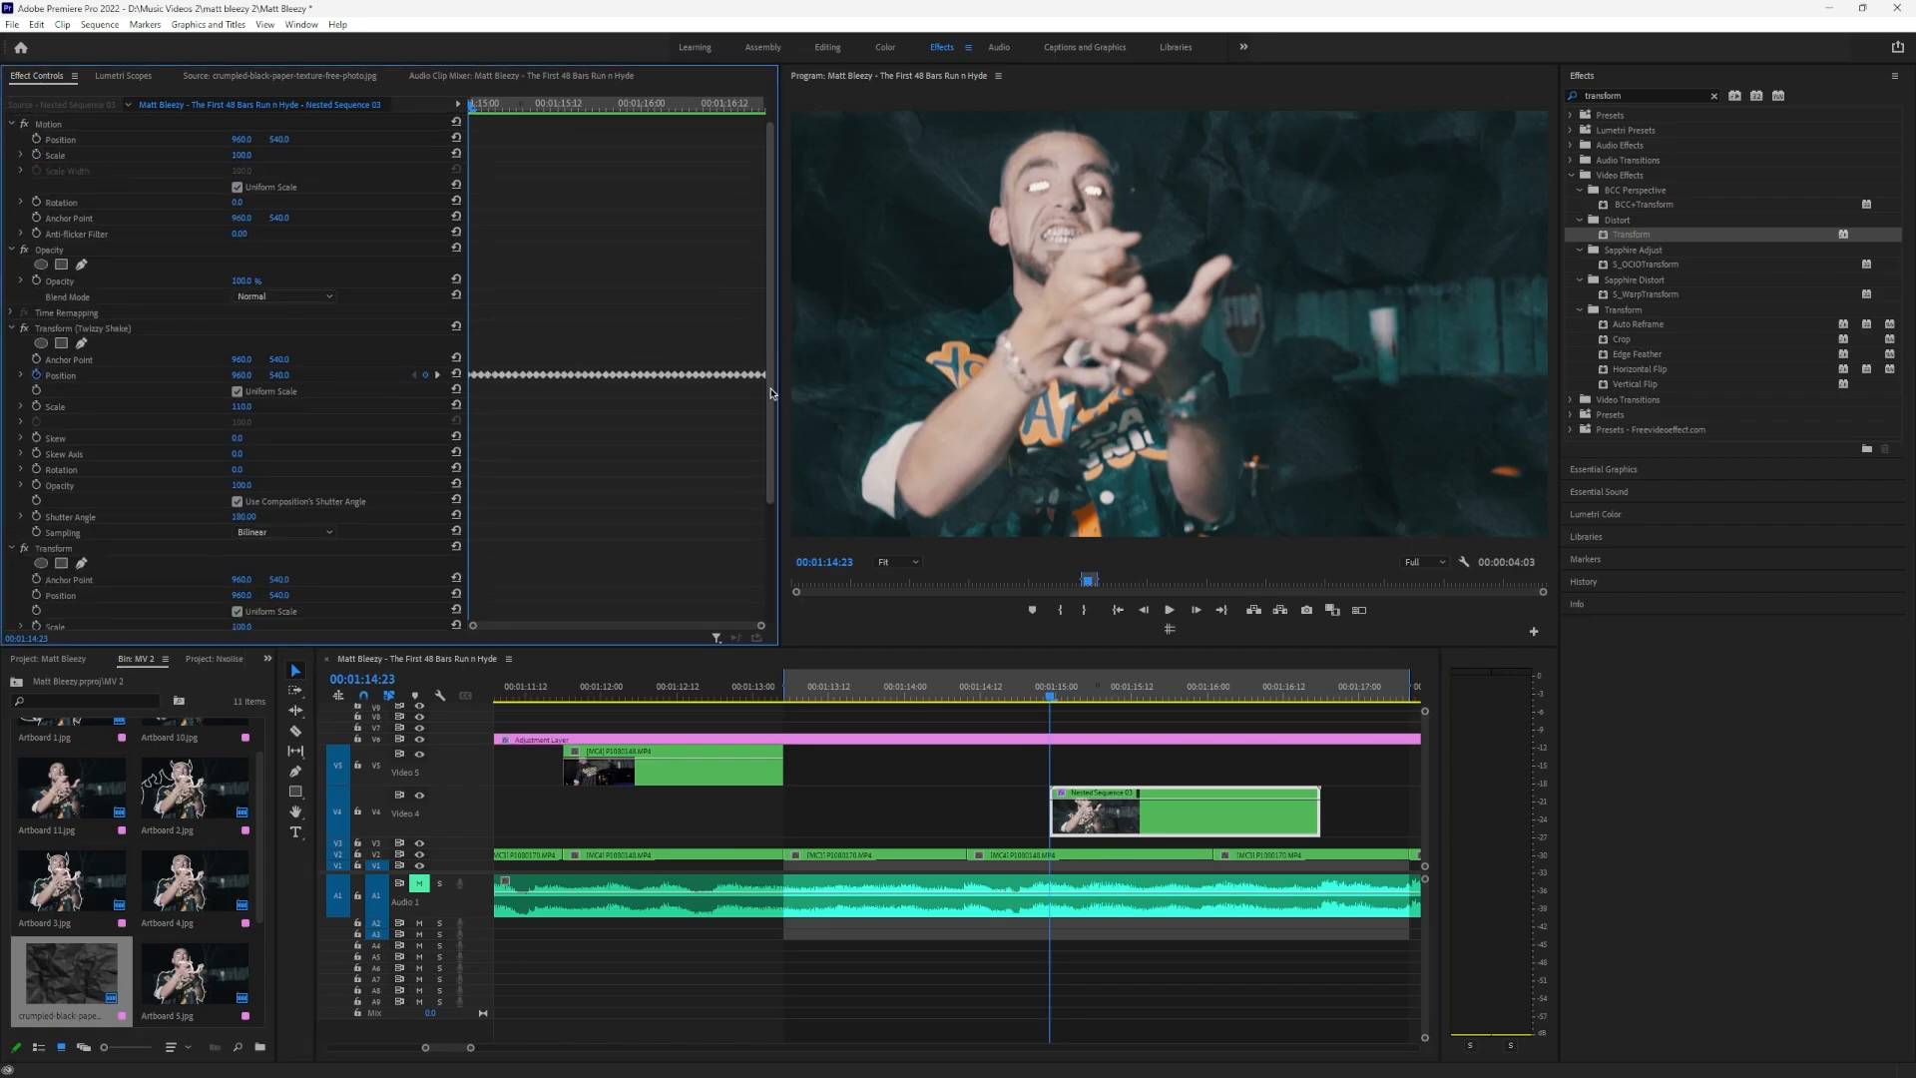
scroll(30, 426, down, 3)
click(36, 433)
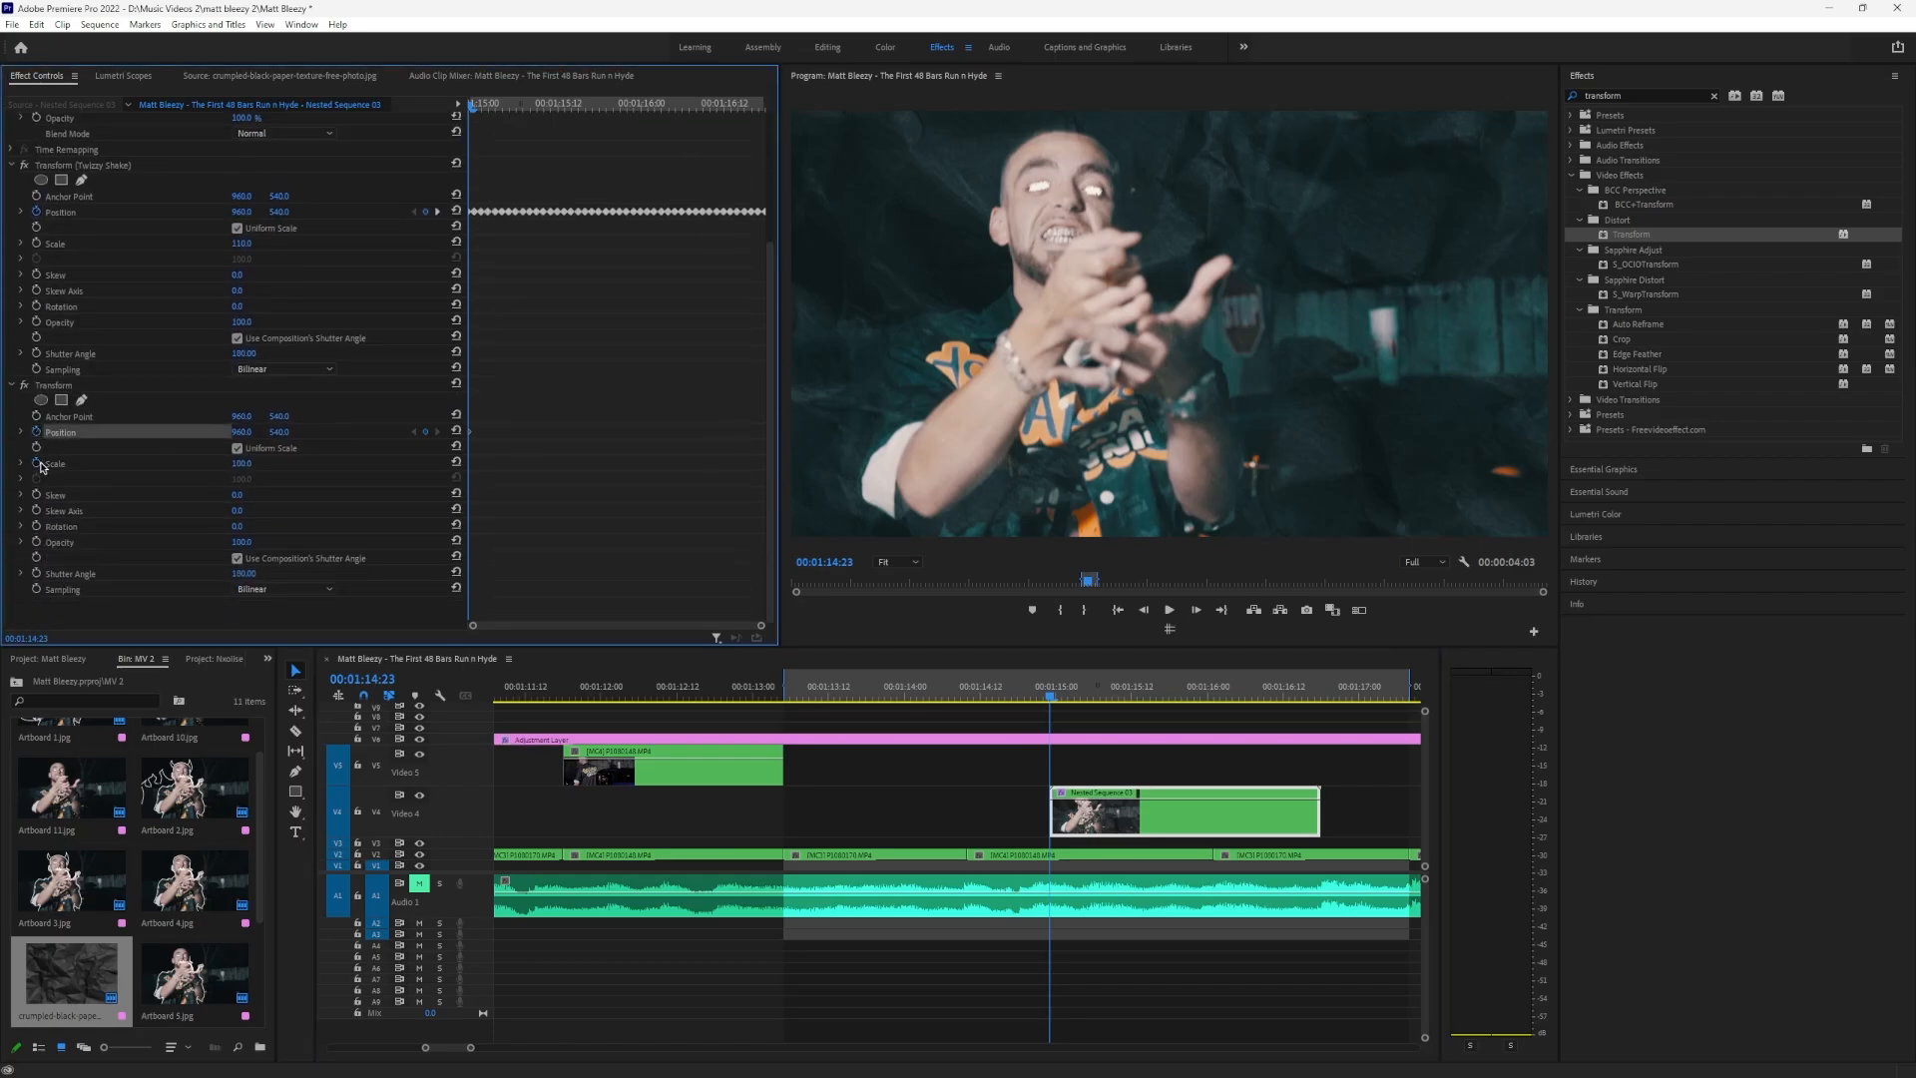
click(36, 463)
drag(243, 464, 318, 464)
drag(249, 432, 459, 432)
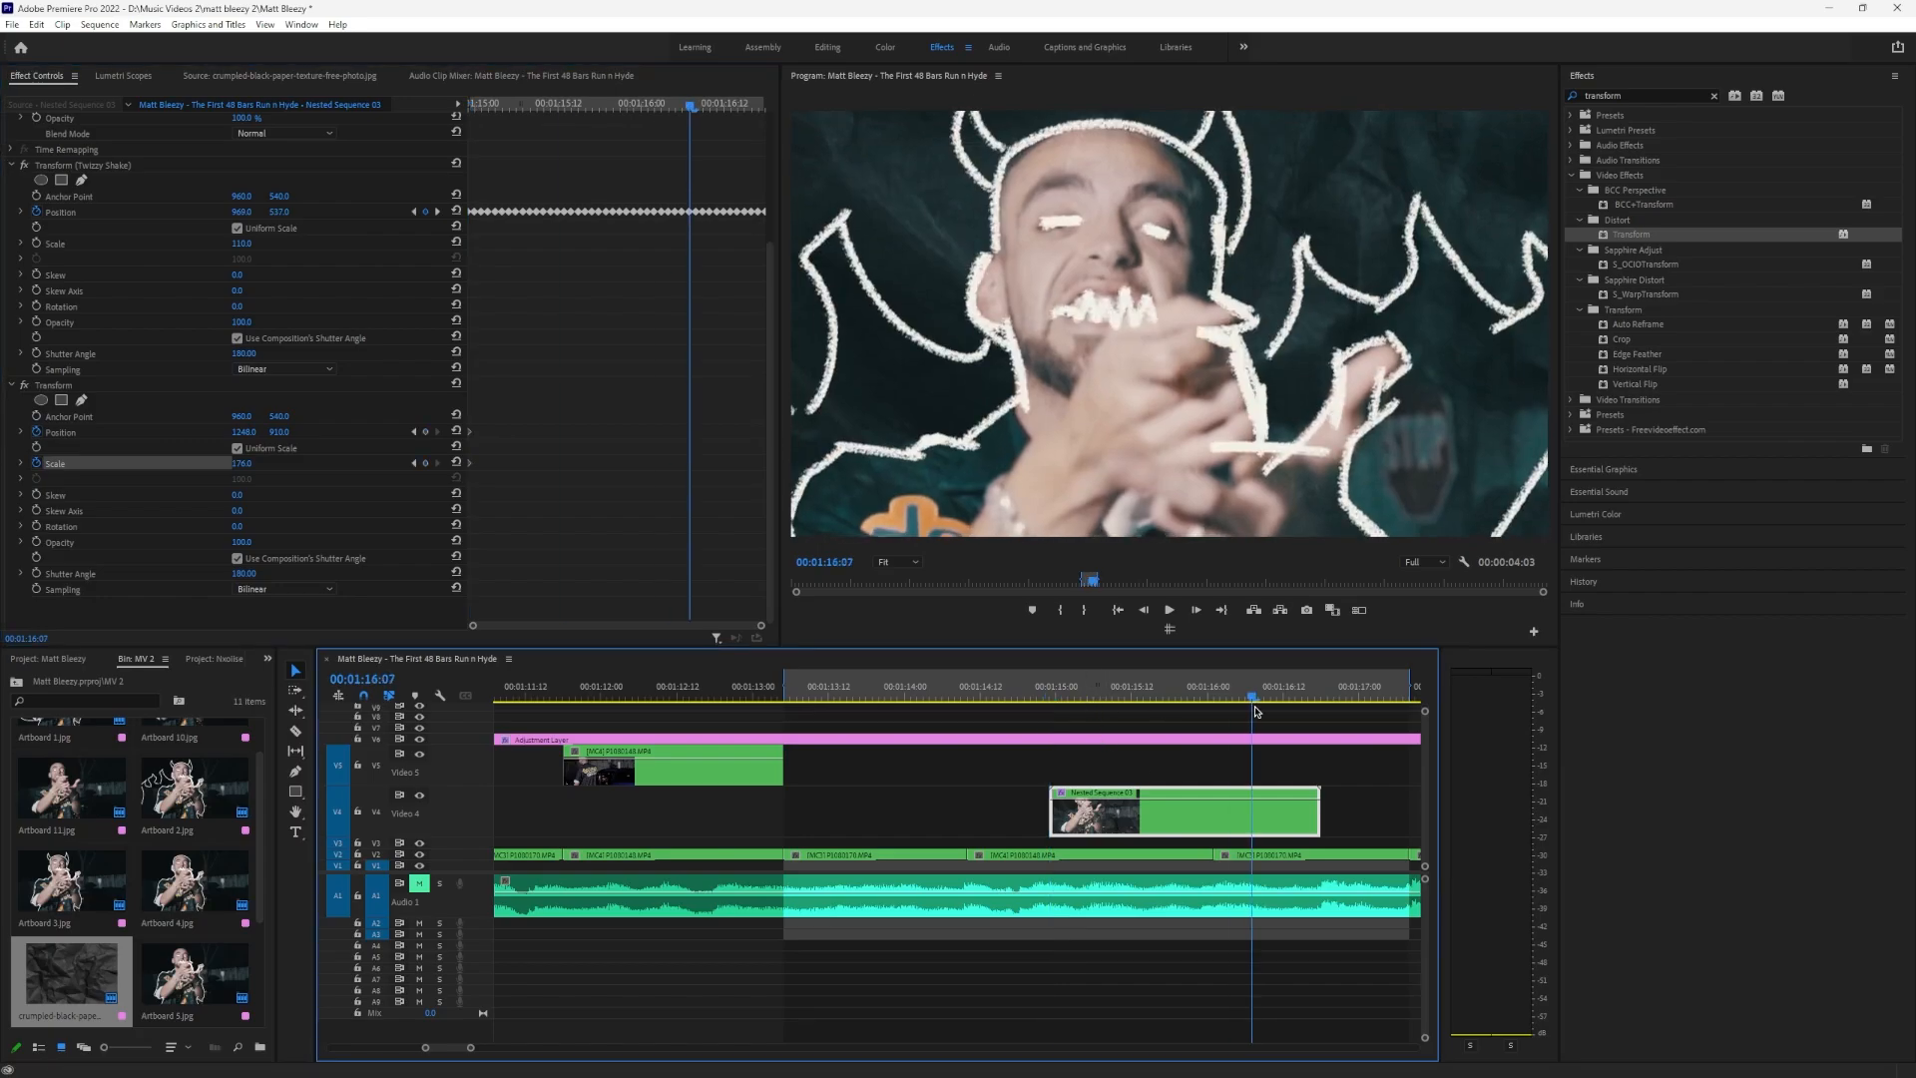
Reset the Transform effect's Position and Scale at 00:01:16:07 and adjust the interpolation of the new keyframes
click(458, 463)
click(457, 433)
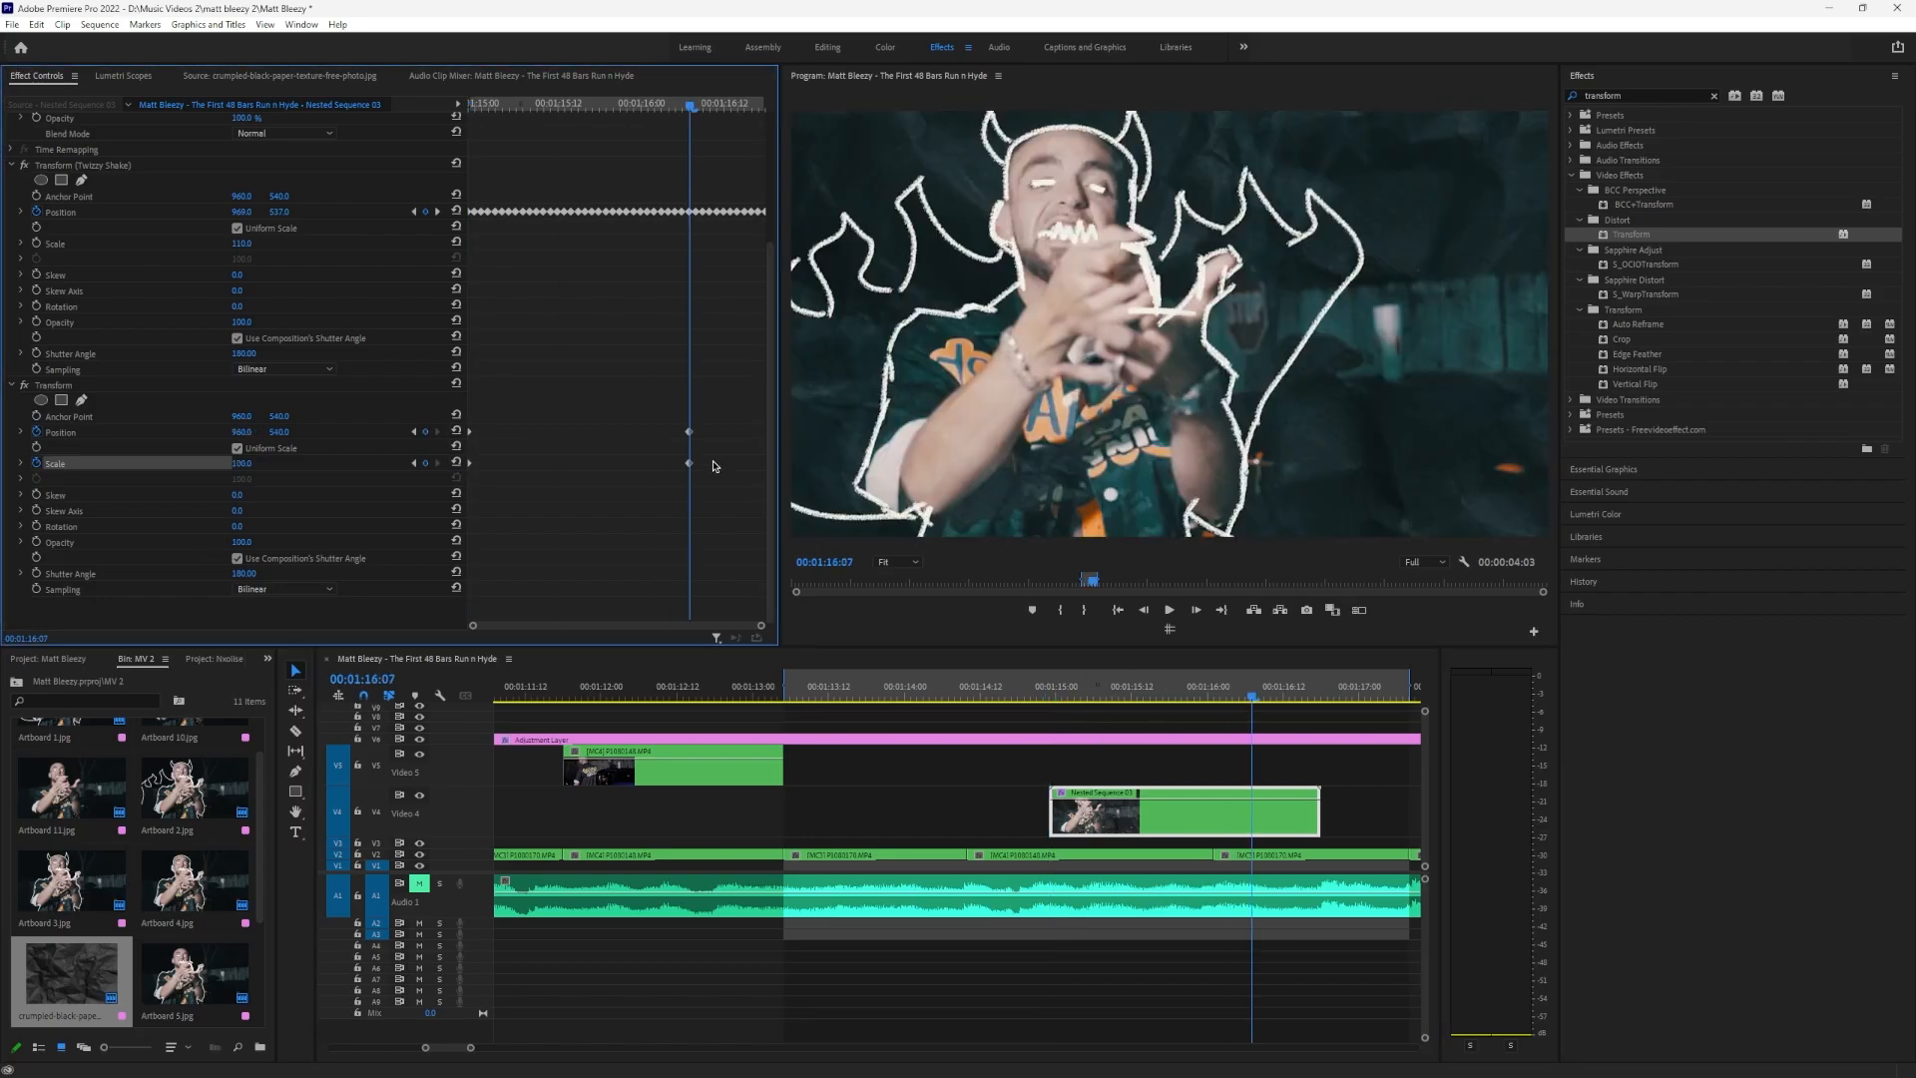
right_click(689, 436)
mouse_move(788, 565)
click(900, 583)
Play back the nested sequence from 00:01:14:23 to review the zoom-out and shake
drag(1136, 688, 1048, 689)
click(1007, 1009)
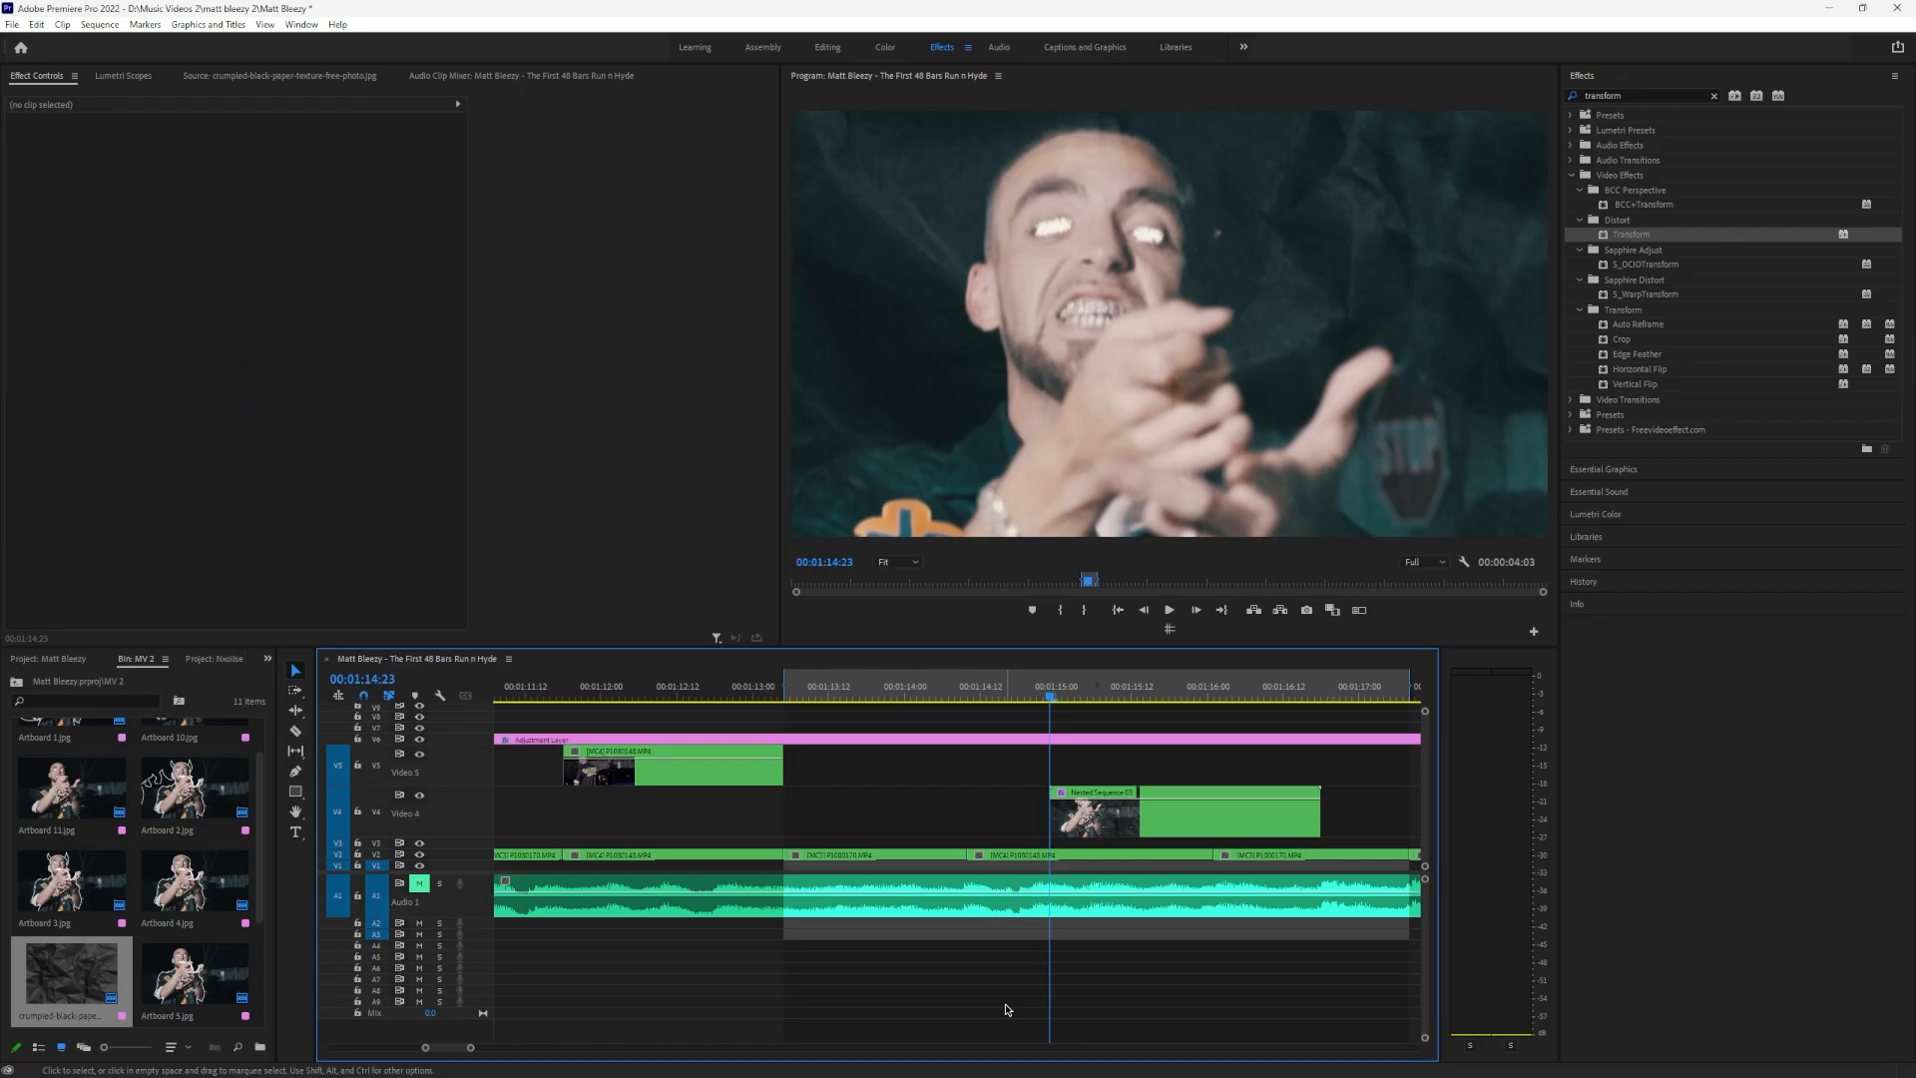
key(space)
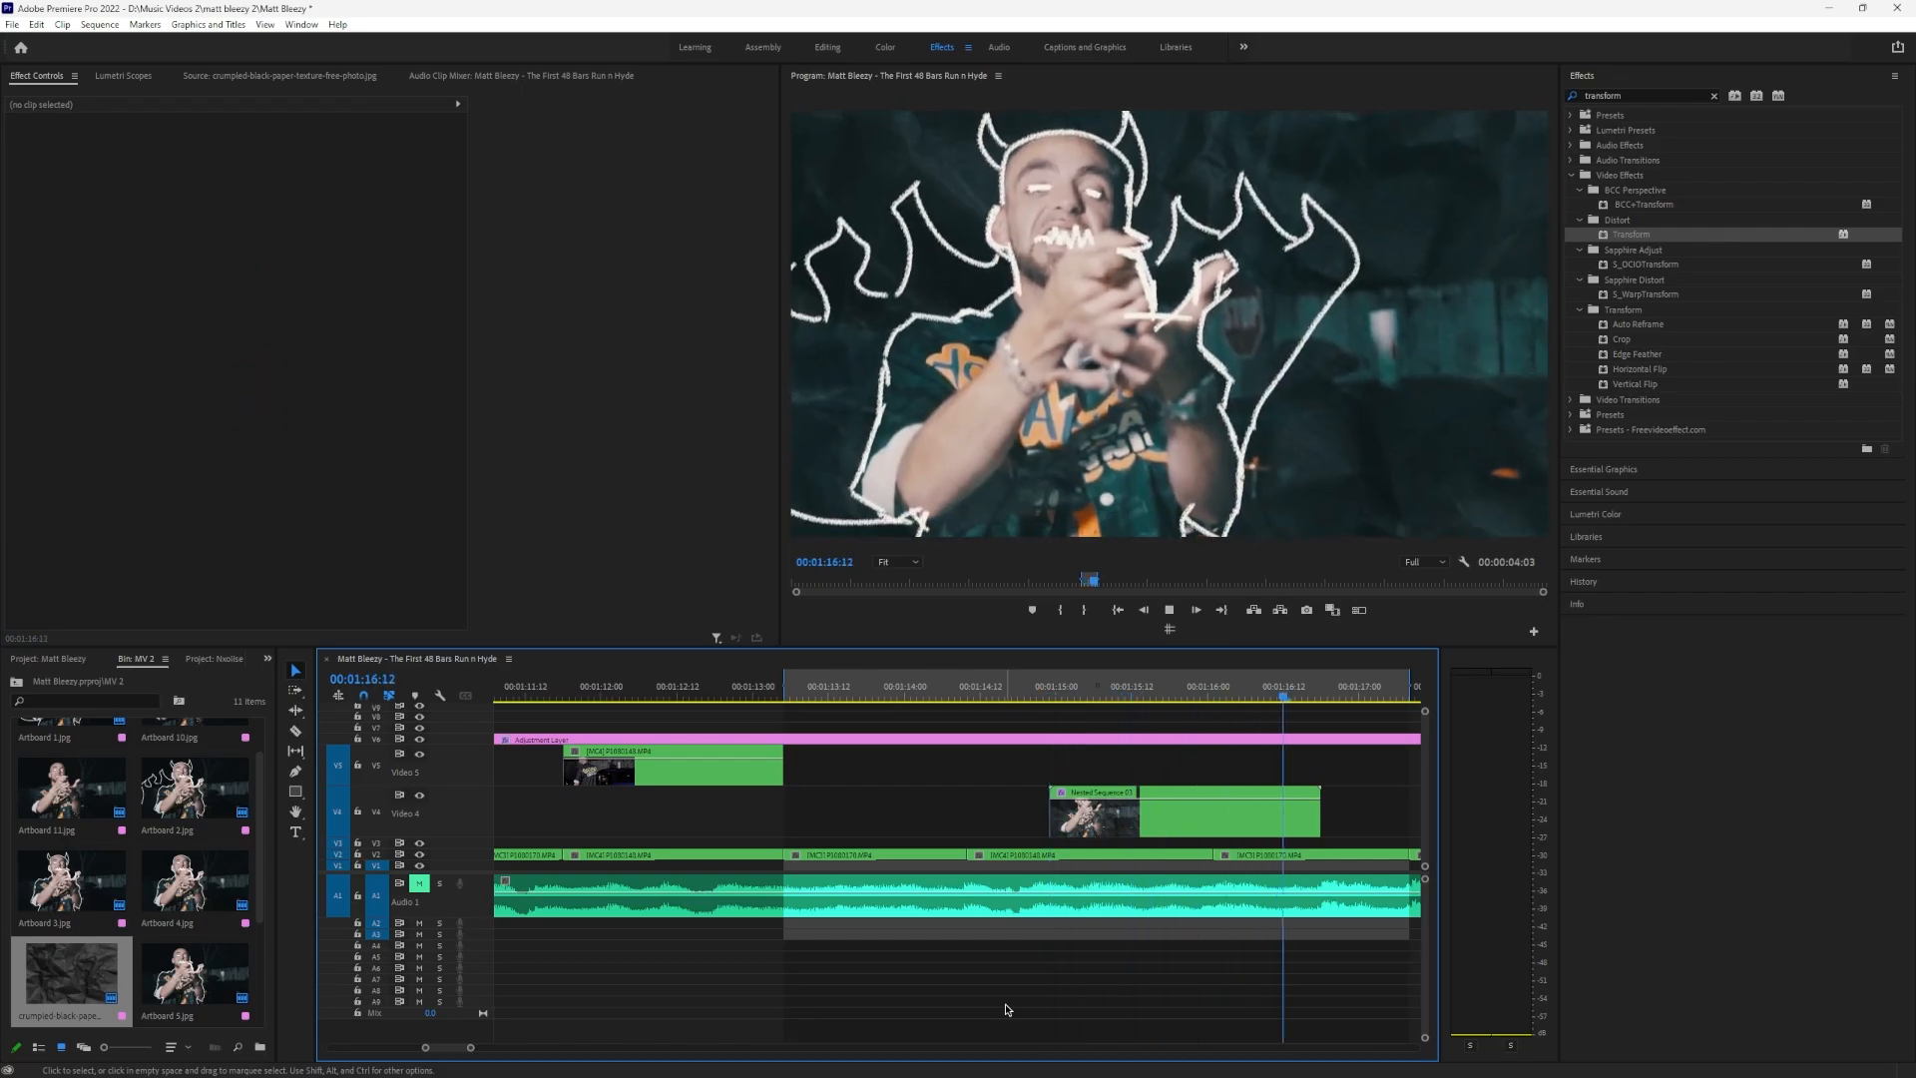
key(space)
click(1038, 687)
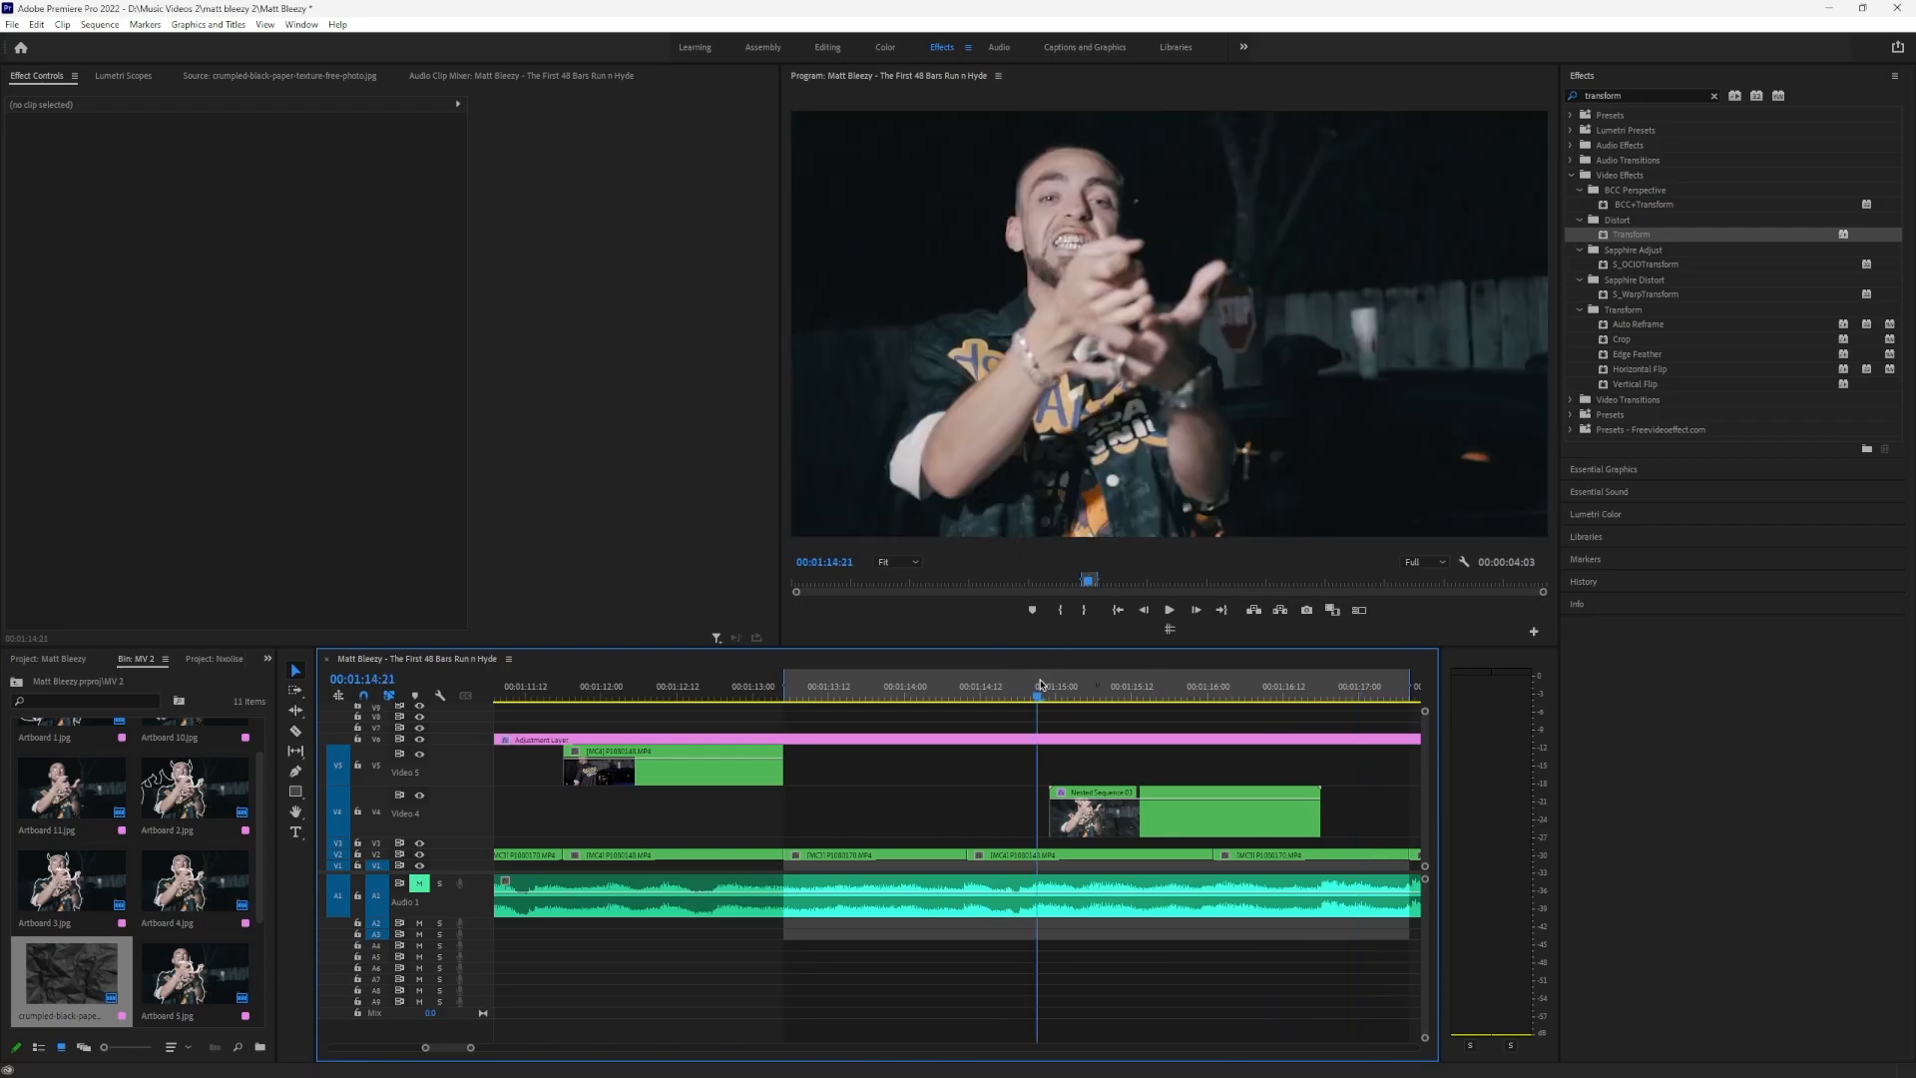